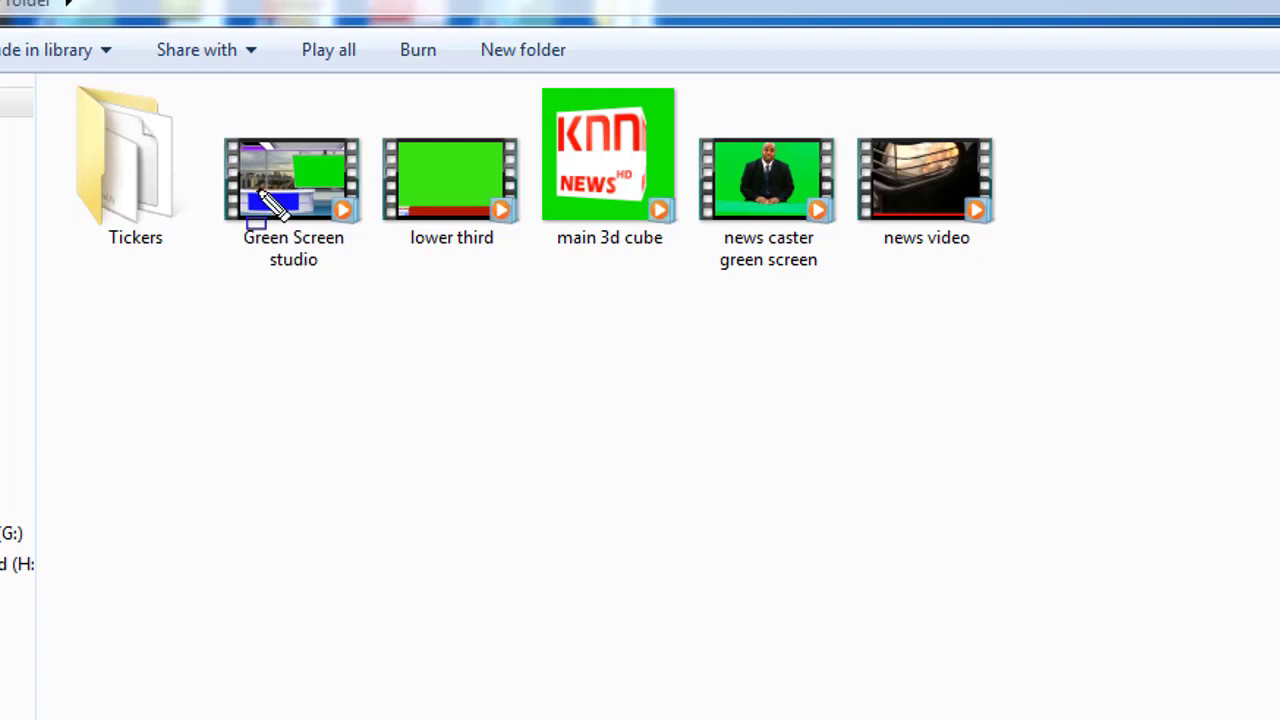
pyautogui.moveTo(215, 121)
pyautogui.mouseDown()
pyautogui.moveTo(386, 333)
pyautogui.moveTo(373, 289)
pyautogui.mouseUp()
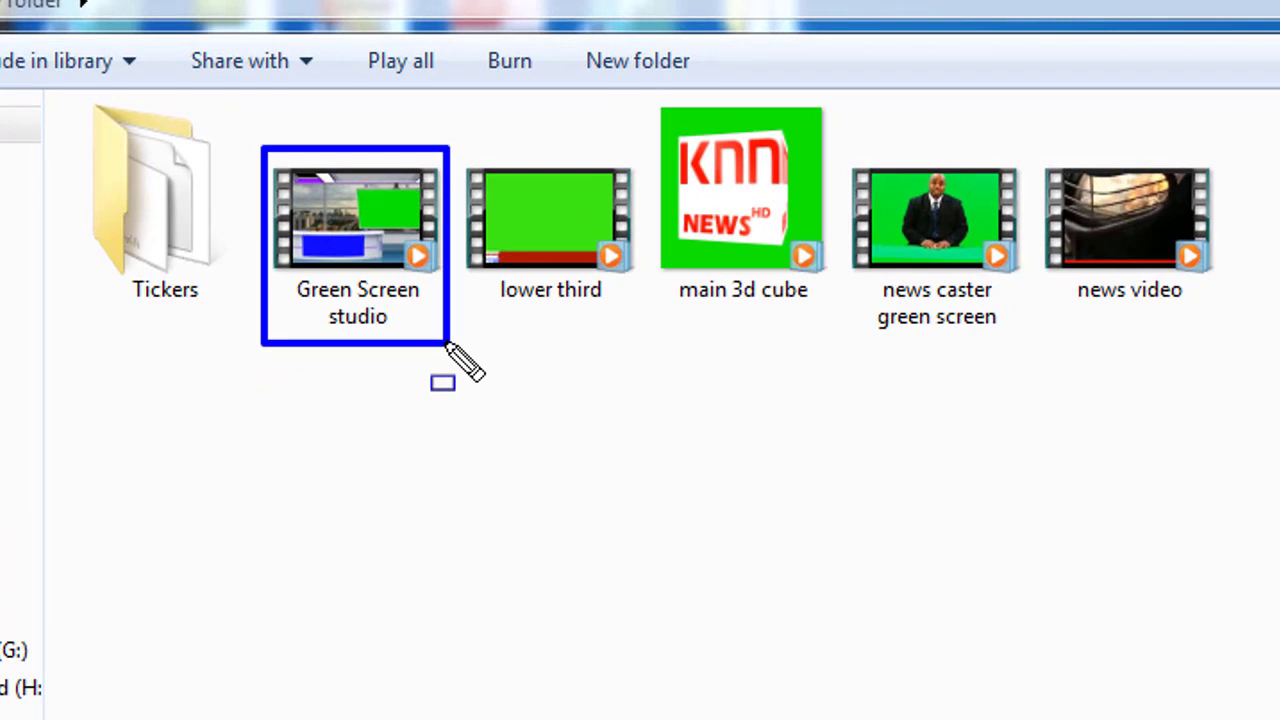
pyautogui.hotkey('ctrl', 'z')
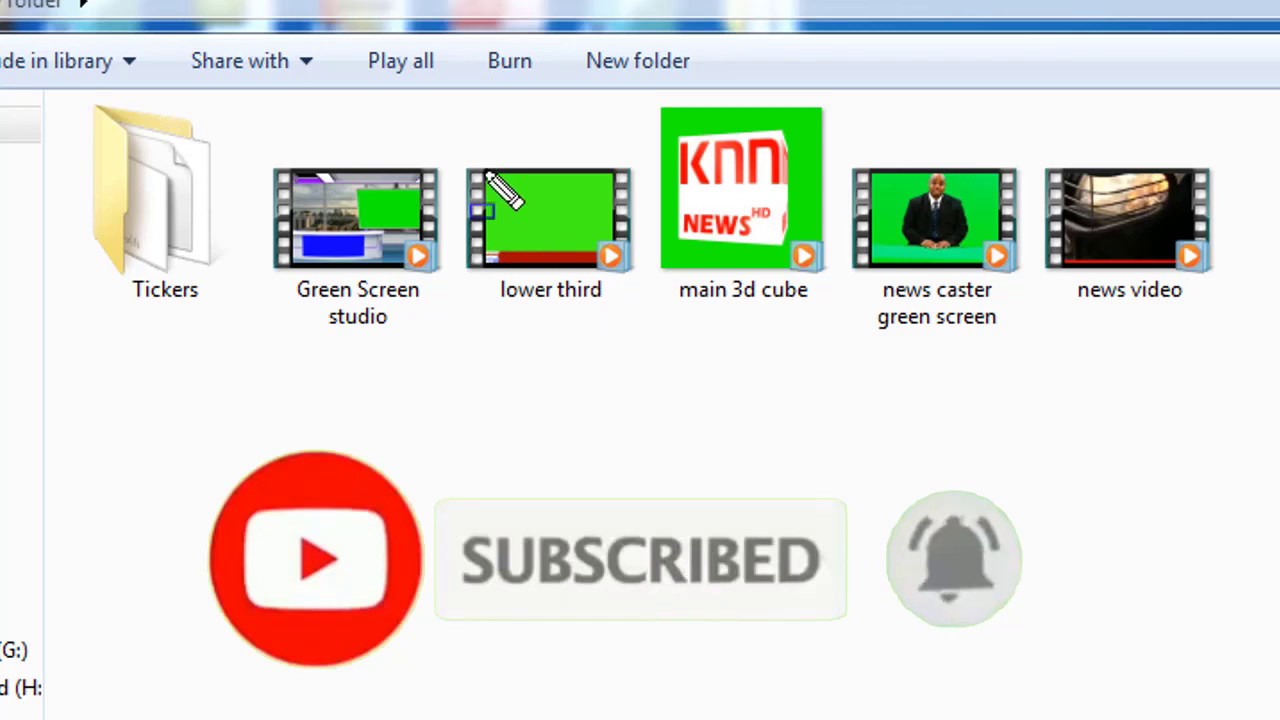
pyautogui.moveTo(445, 119); pyautogui.dragTo(619, 333)
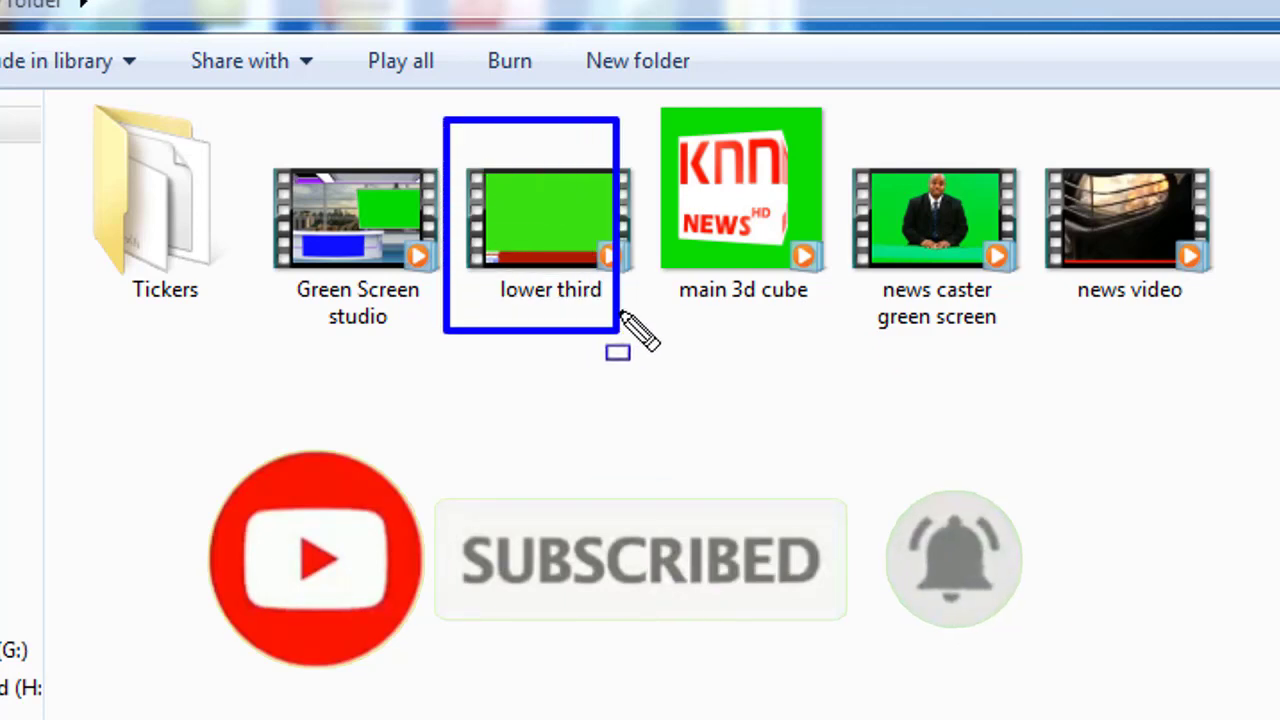
pyautogui.moveTo(643, 102)
pyautogui.mouseDown()
pyautogui.moveTo(797, 360)
pyautogui.moveTo(811, 341)
pyautogui.mouseUp()
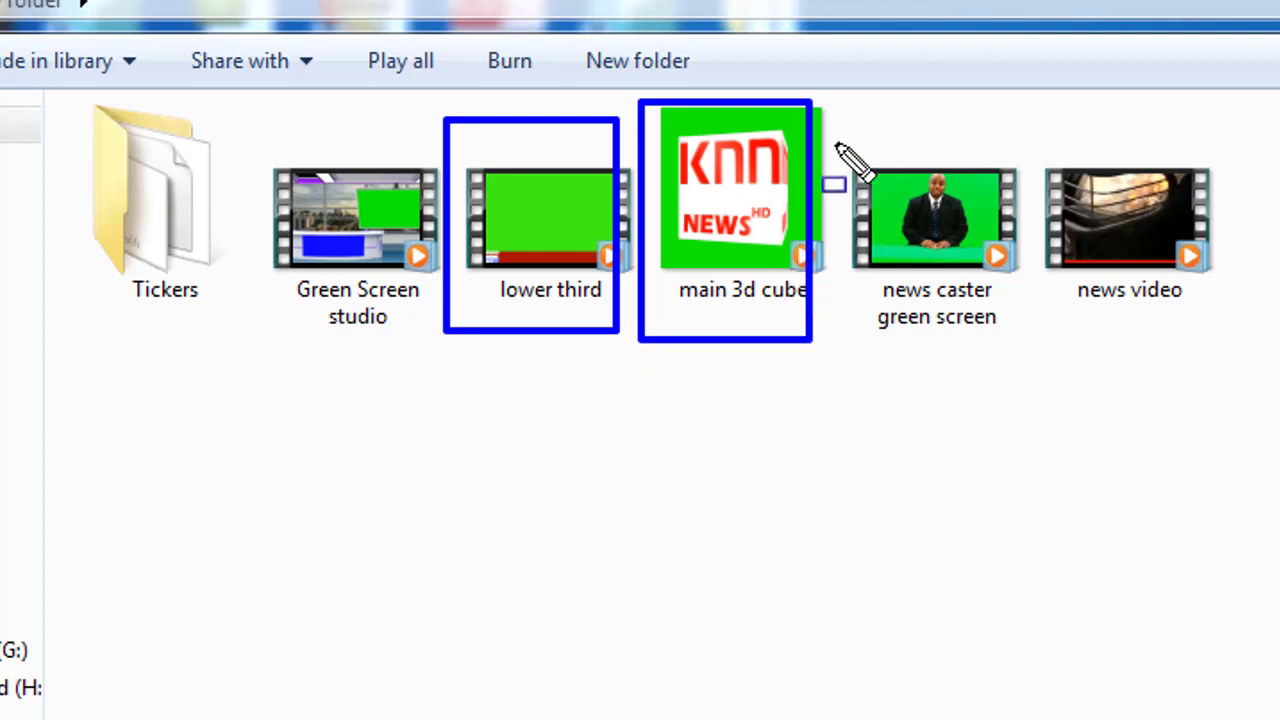
pyautogui.moveTo(836, 143)
pyautogui.mouseDown()
pyautogui.moveTo(986, 372)
pyautogui.moveTo(1010, 378)
pyautogui.moveTo(1008, 366)
pyautogui.mouseUp()
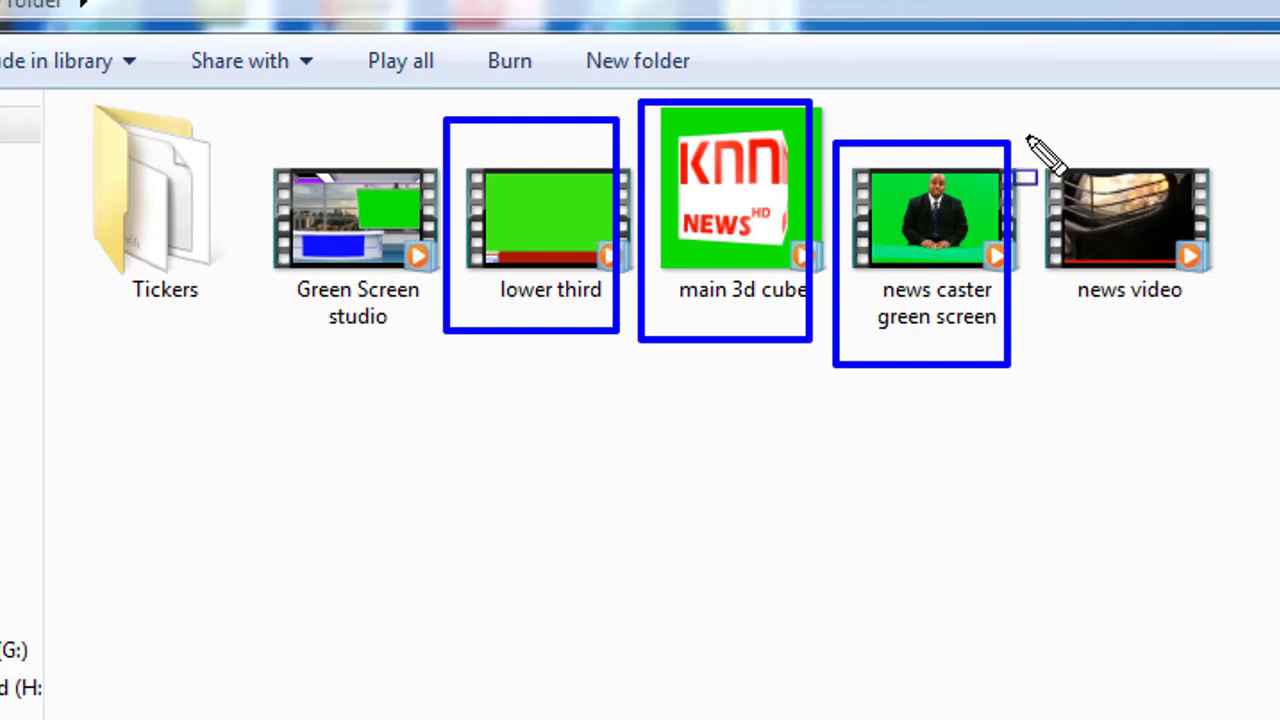
pyautogui.moveTo(1027, 135); pyautogui.dragTo(1250, 375)
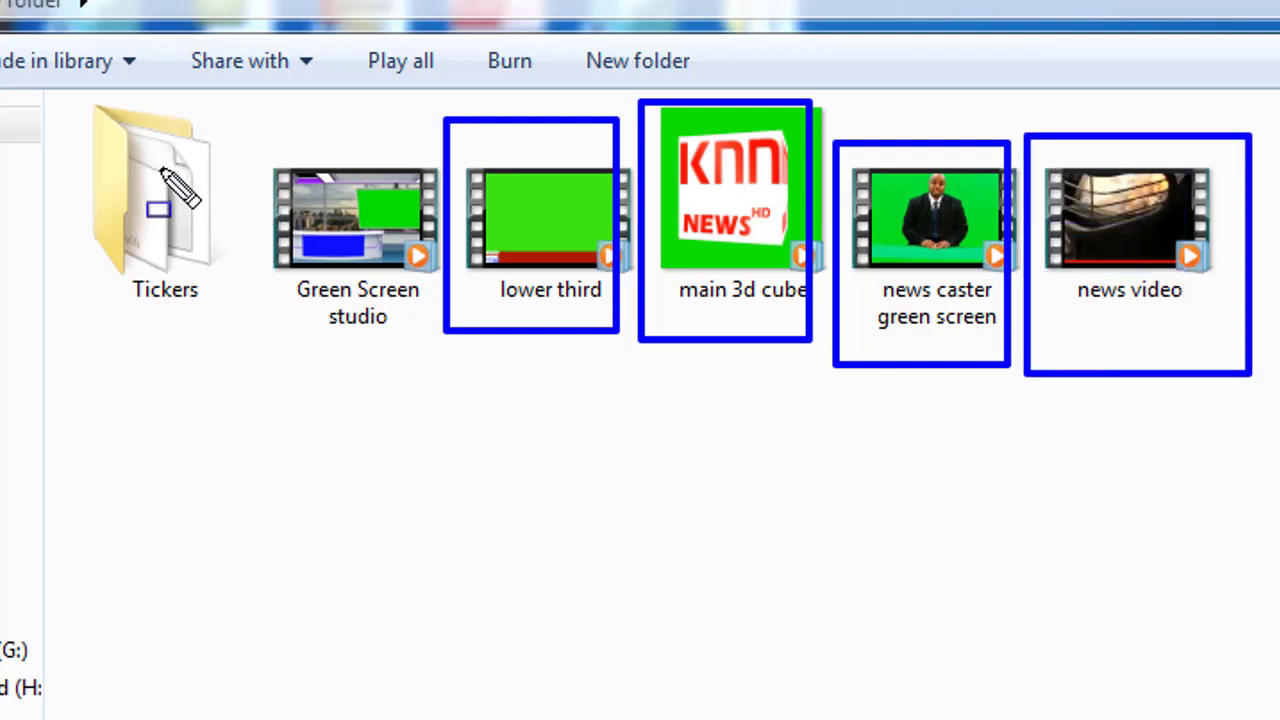
pyautogui.moveTo(62, 98); pyautogui.dragTo(262, 350)
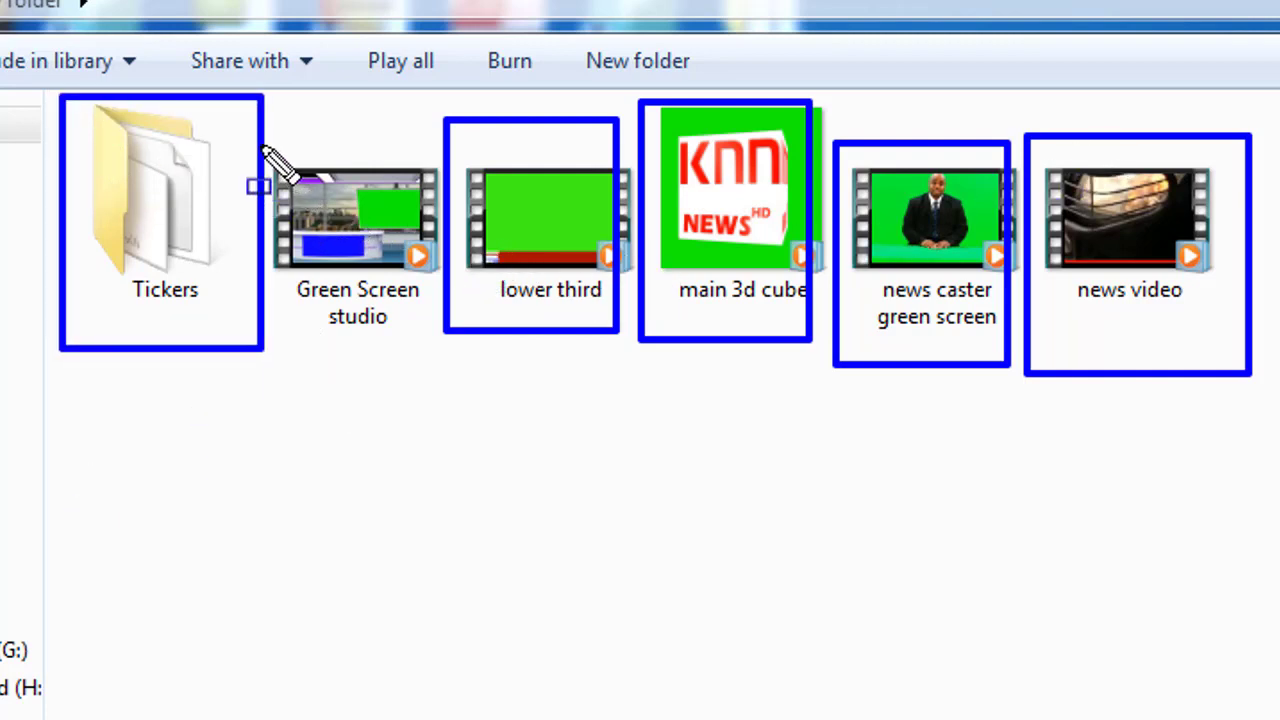
pyautogui.moveTo(264, 149)
pyautogui.mouseDown()
pyautogui.moveTo(458, 372)
pyautogui.moveTo(425, 315)
pyautogui.mouseUp()
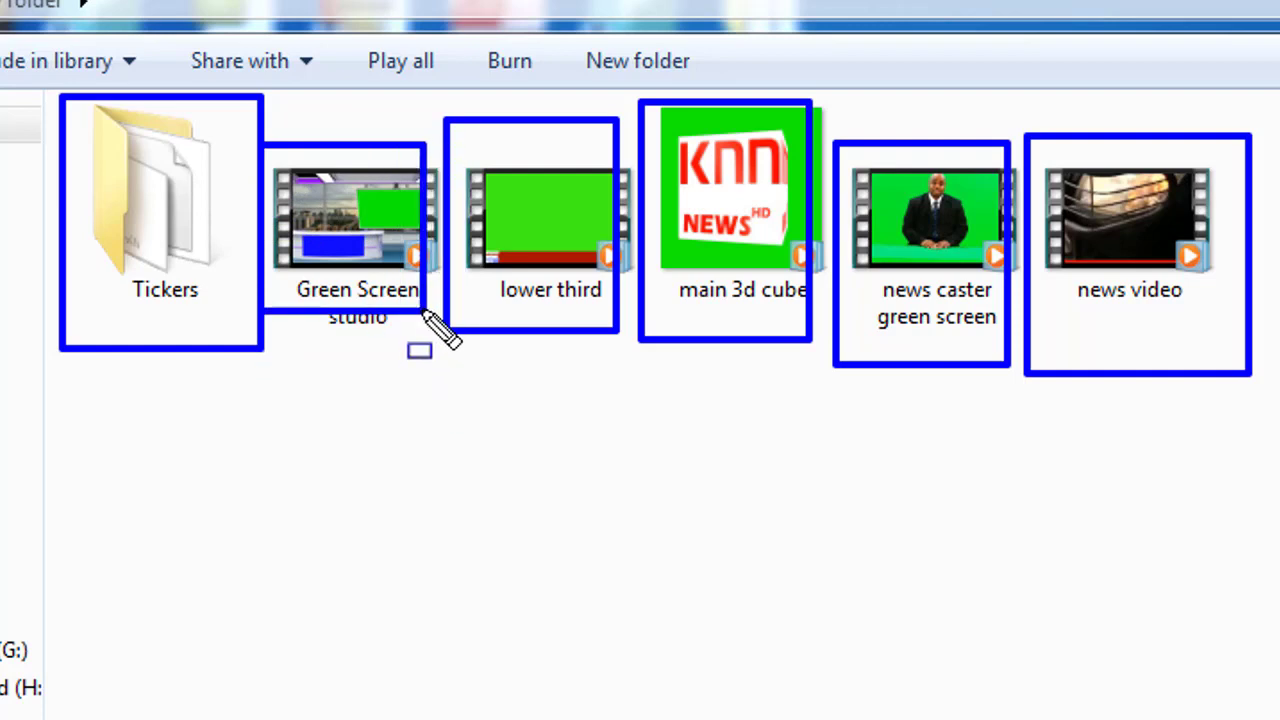
pyautogui.press('Escape')
# Preview the Green Screen studio and lower third videos from New folder
pyautogui.doubleClick(395, 318)
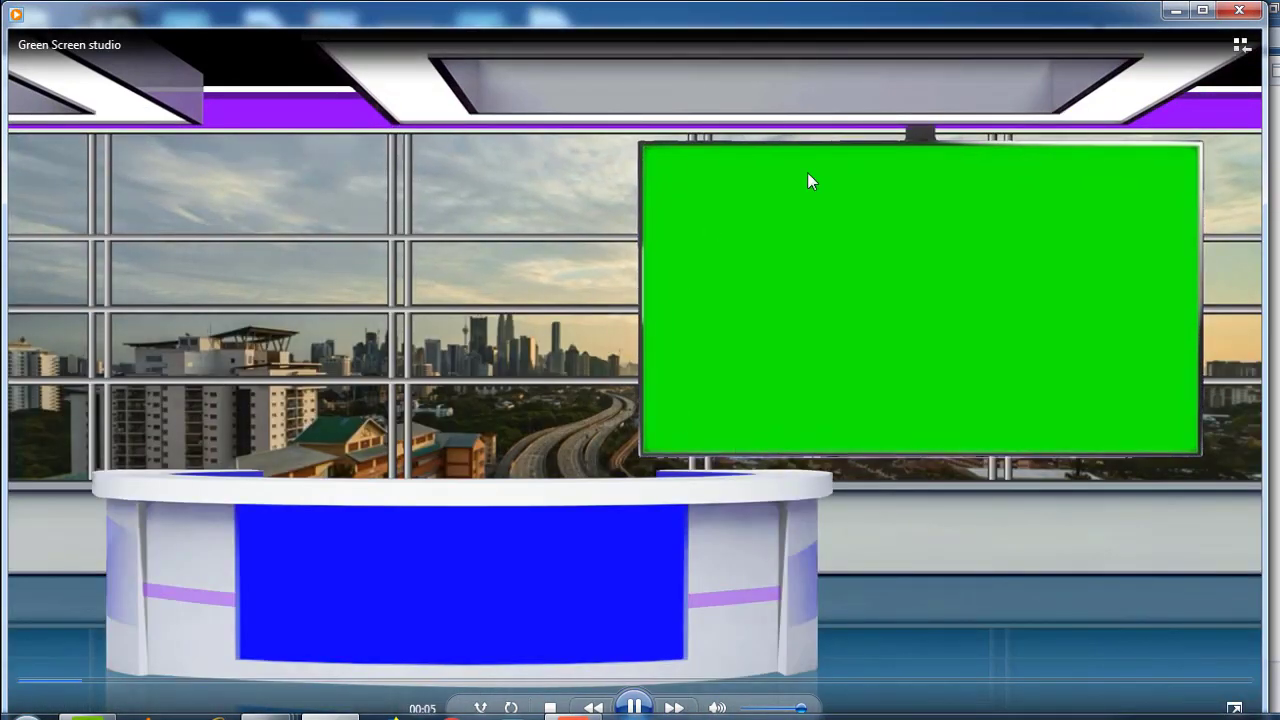
pyautogui.click(1240, 14)
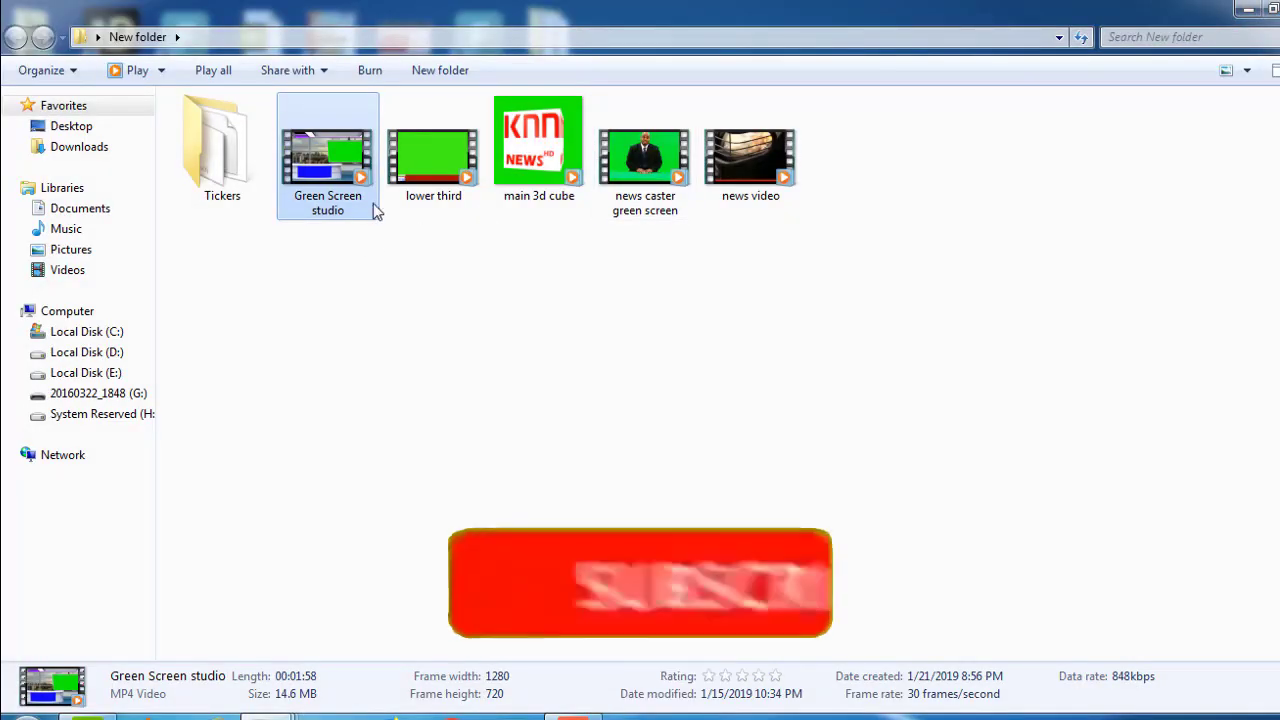
pyautogui.doubleClick(432, 170)
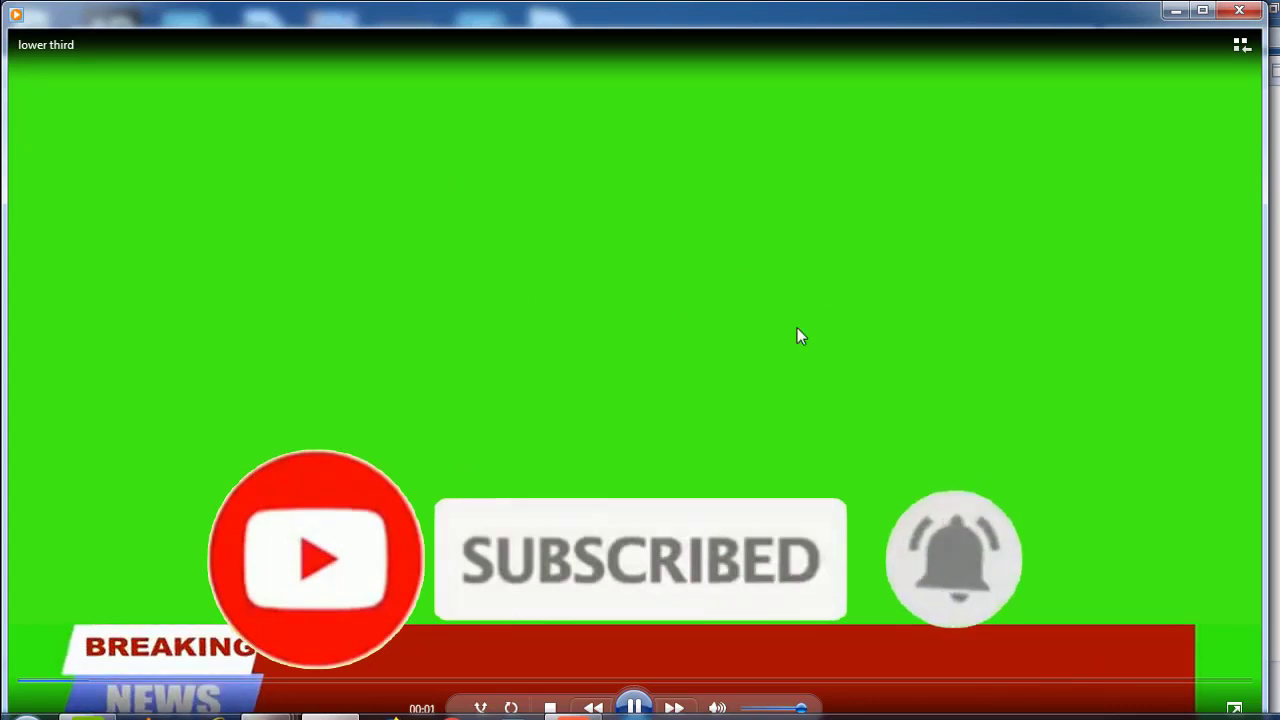
pyautogui.click(1239, 12)
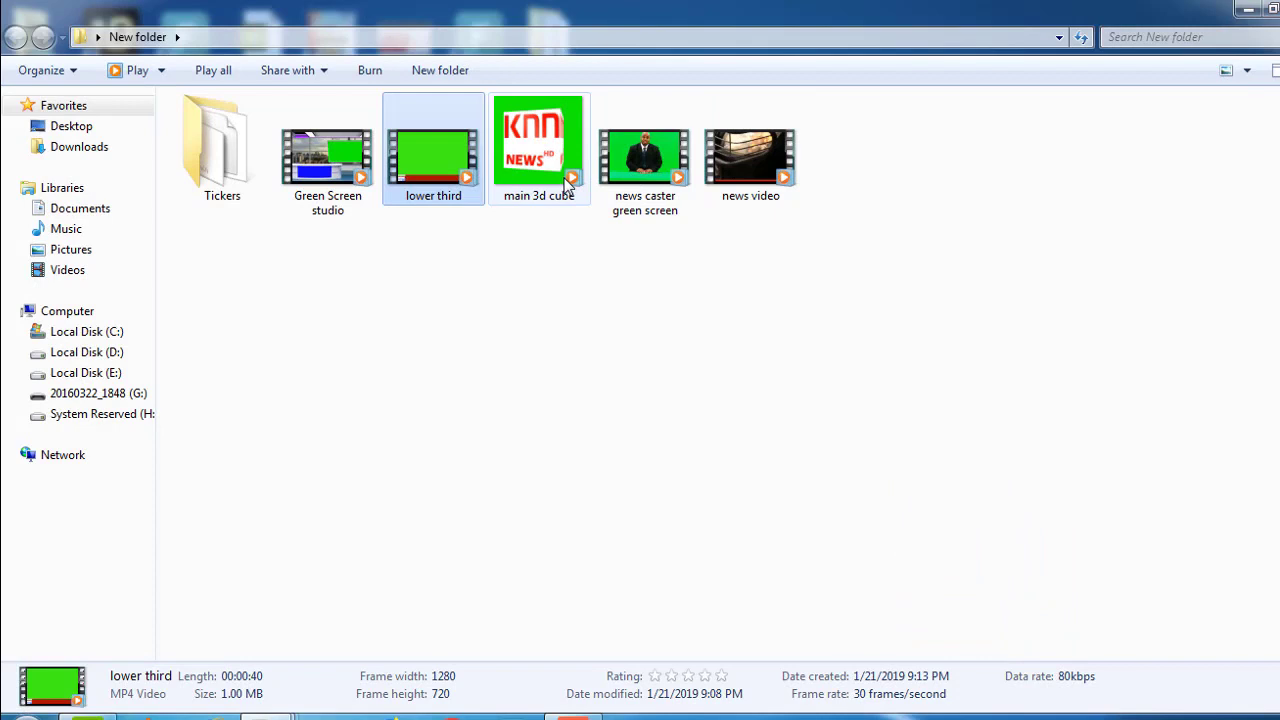
pyautogui.click(568, 185)
pyautogui.click(755, 185)
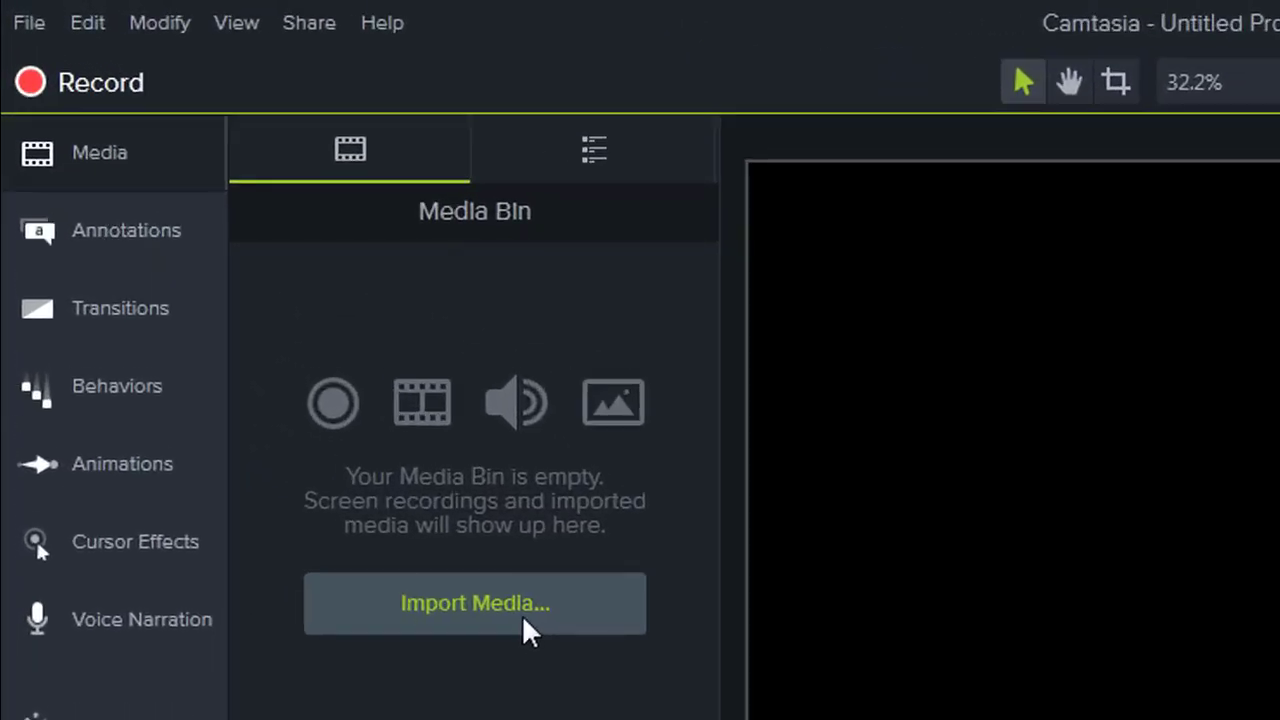
# In Camtasia, import the Green Screen studio, lower third, main 3d cube and news caster green screen videos from the desktop's New folder
pyautogui.click(296, 347)
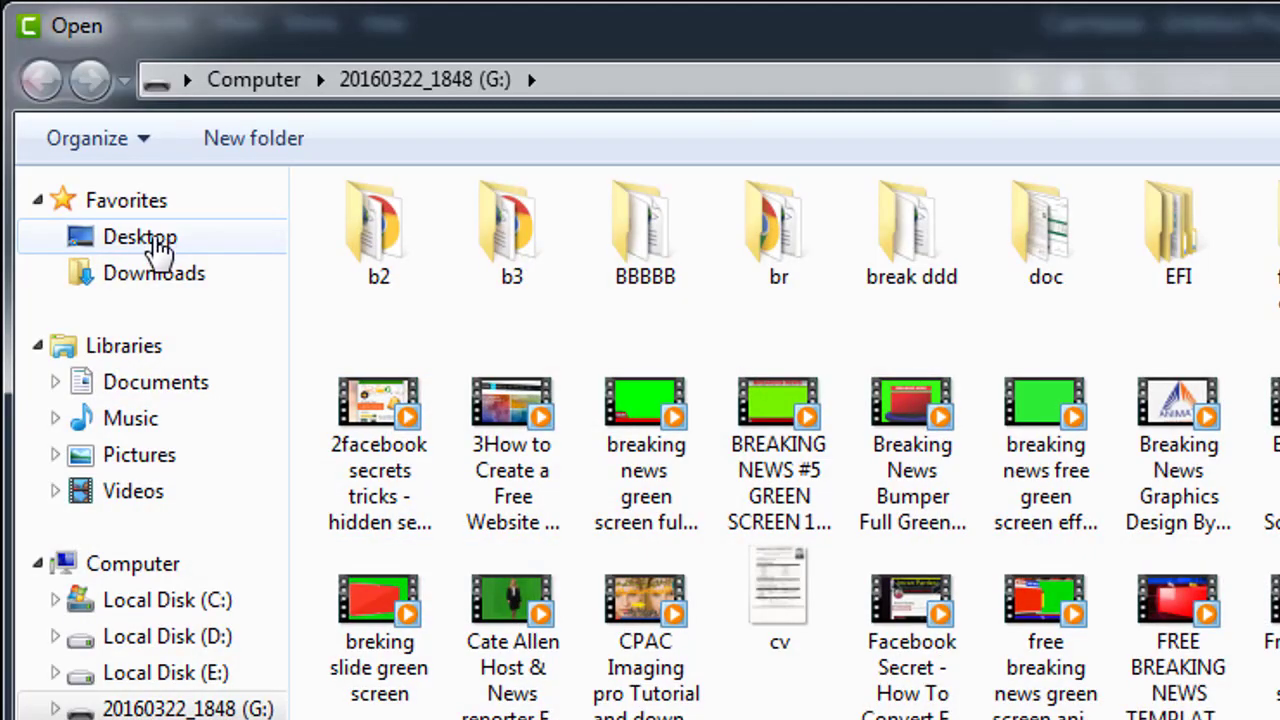
pyautogui.click(155, 246)
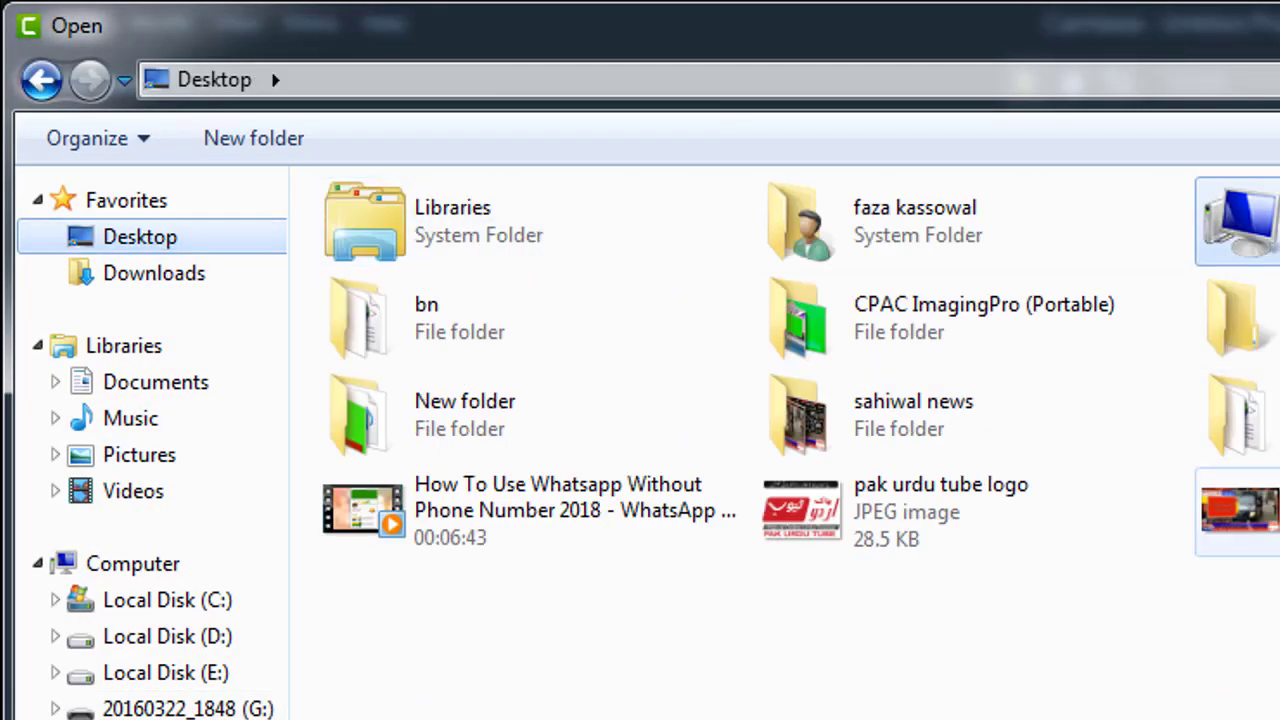
pyautogui.doubleClick(700, 445)
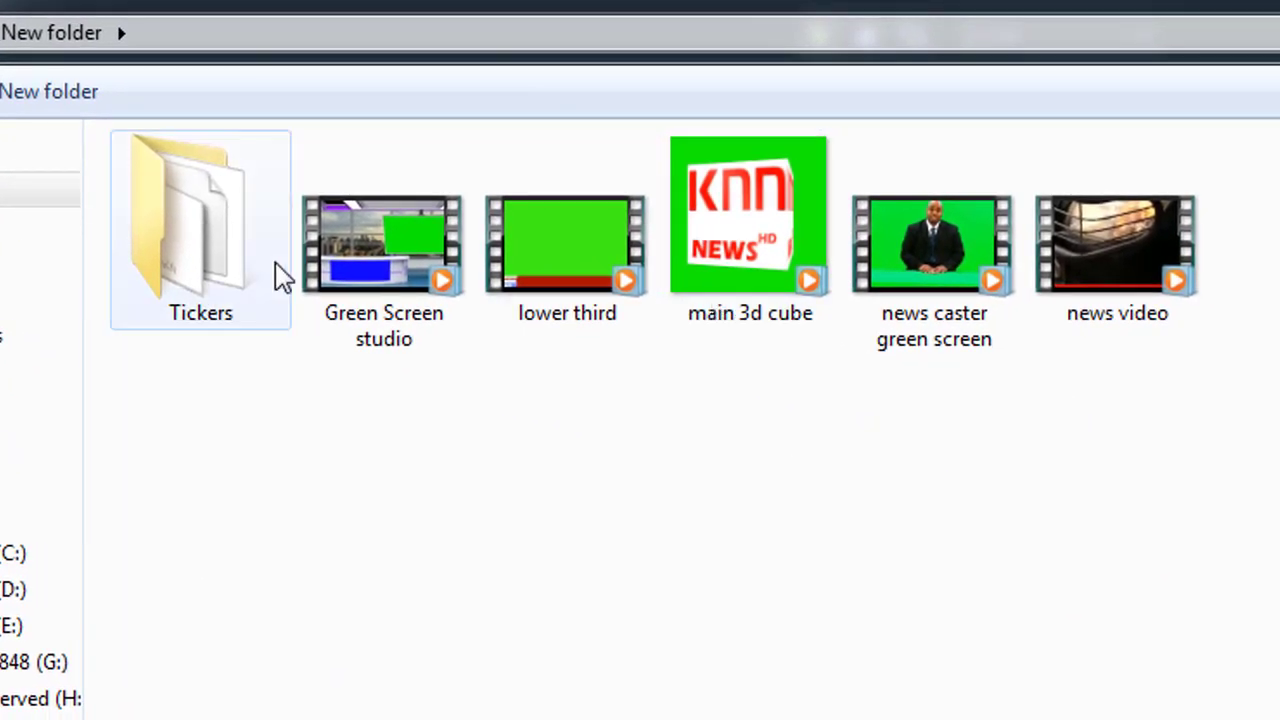
pyautogui.click(430, 318)
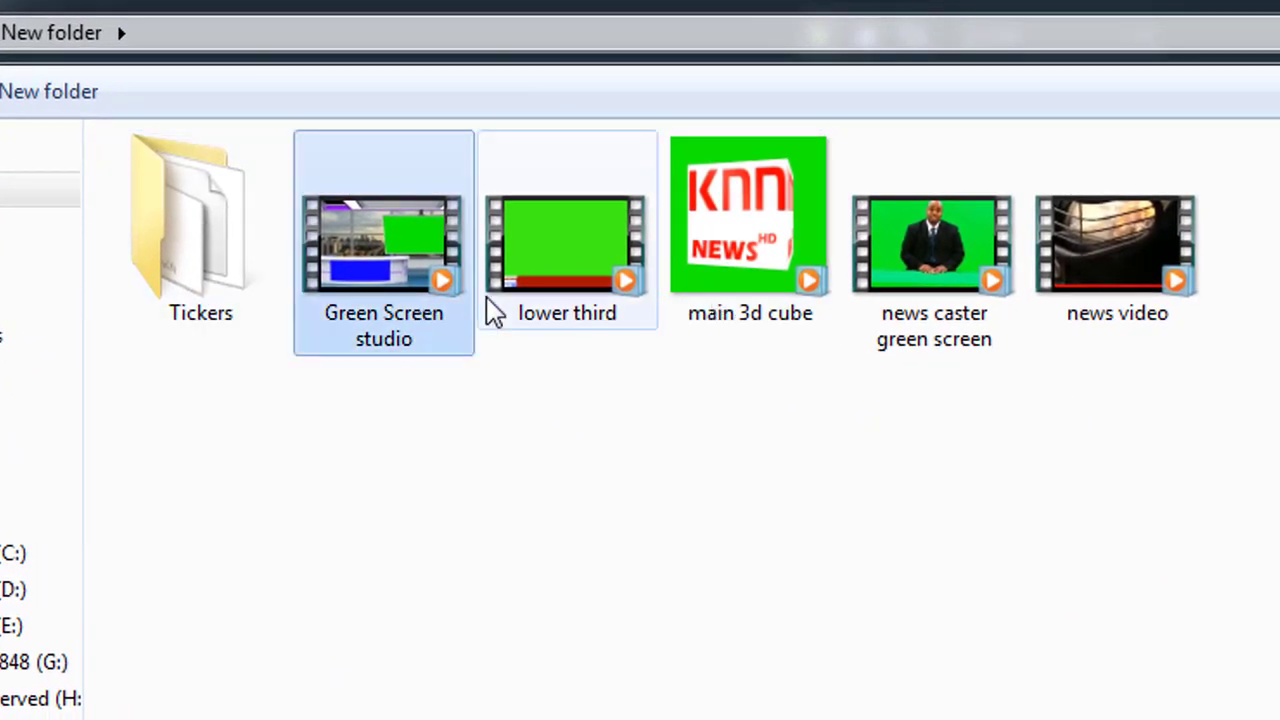
pyautogui.keyDown('ctrl'); pyautogui.click(536, 280); pyautogui.keyUp('ctrl')
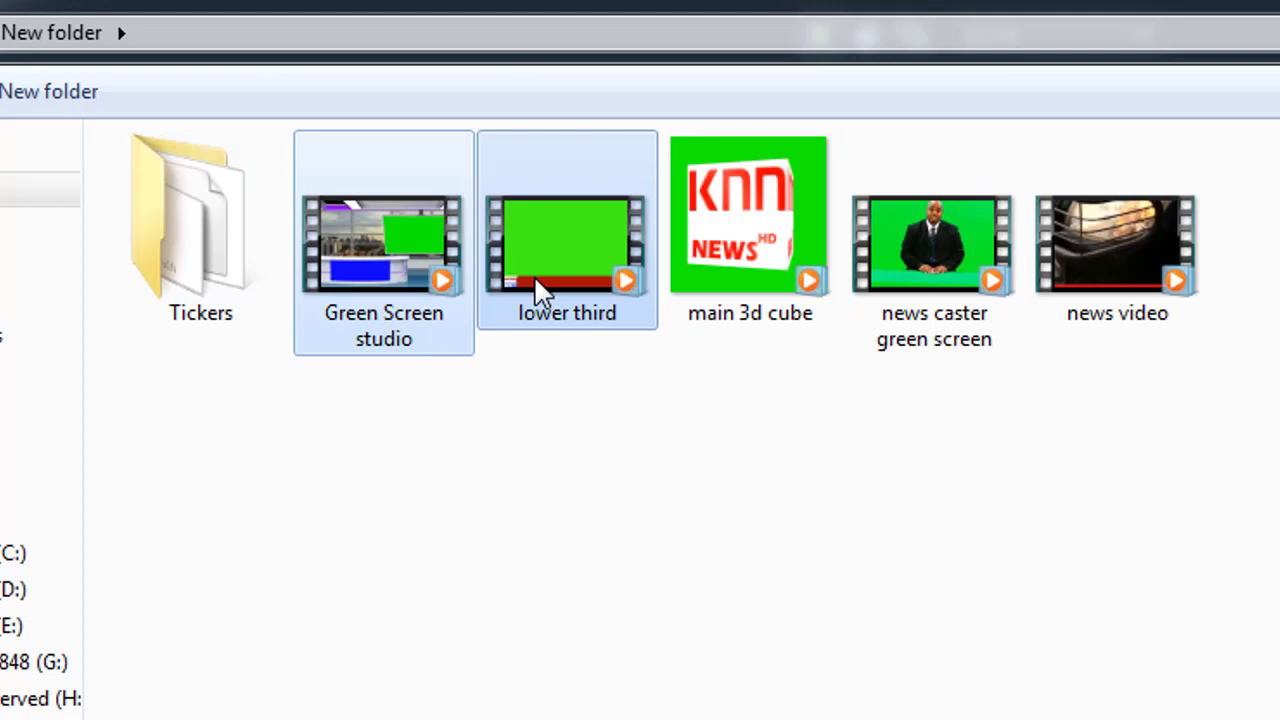
pyautogui.keyDown('ctrl'); pyautogui.click(782, 238); pyautogui.keyUp('ctrl')
pyautogui.keyDown('ctrl'); pyautogui.click(903, 296); pyautogui.keyUp('ctrl')
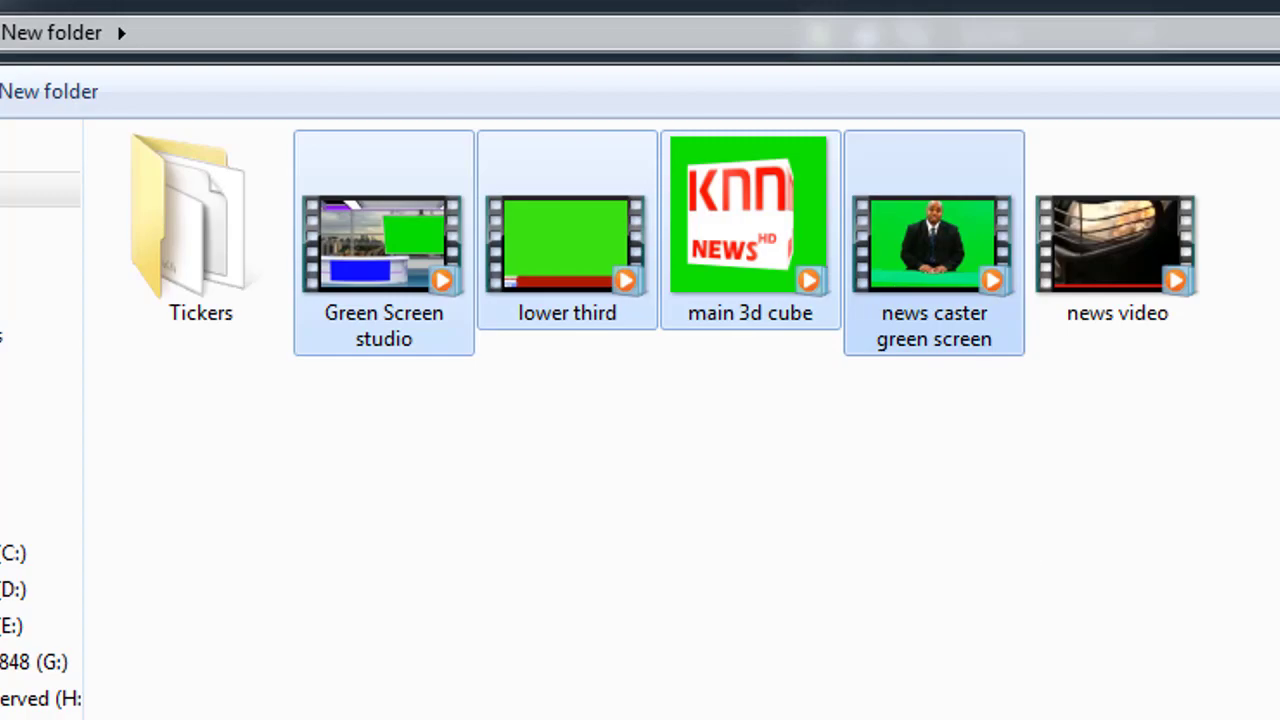
pyautogui.click(1106, 686)
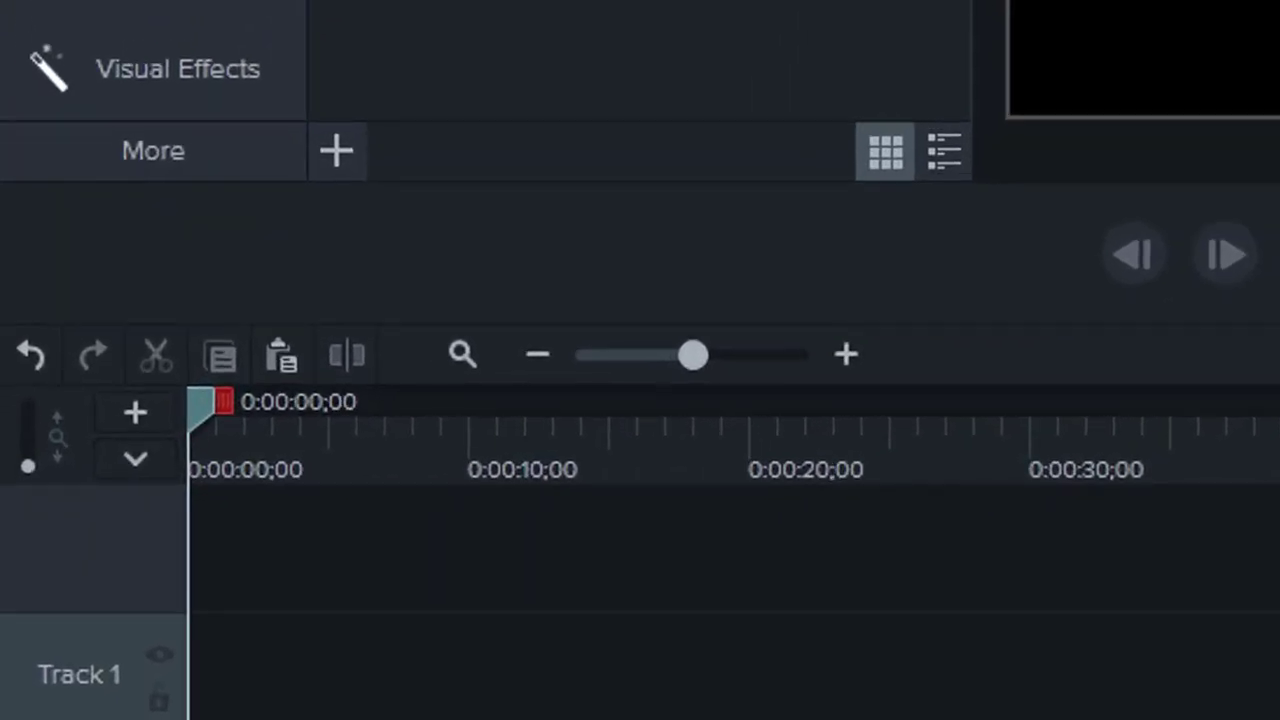
# Place the Green Screen studio clip at the start of Track 2 and scale the timeline to show its full length
pyautogui.moveTo(16, 680)
pyautogui.mouseDown()
pyautogui.moveTo(12, 636)
pyautogui.moveTo(178, 716)
pyautogui.mouseUp()
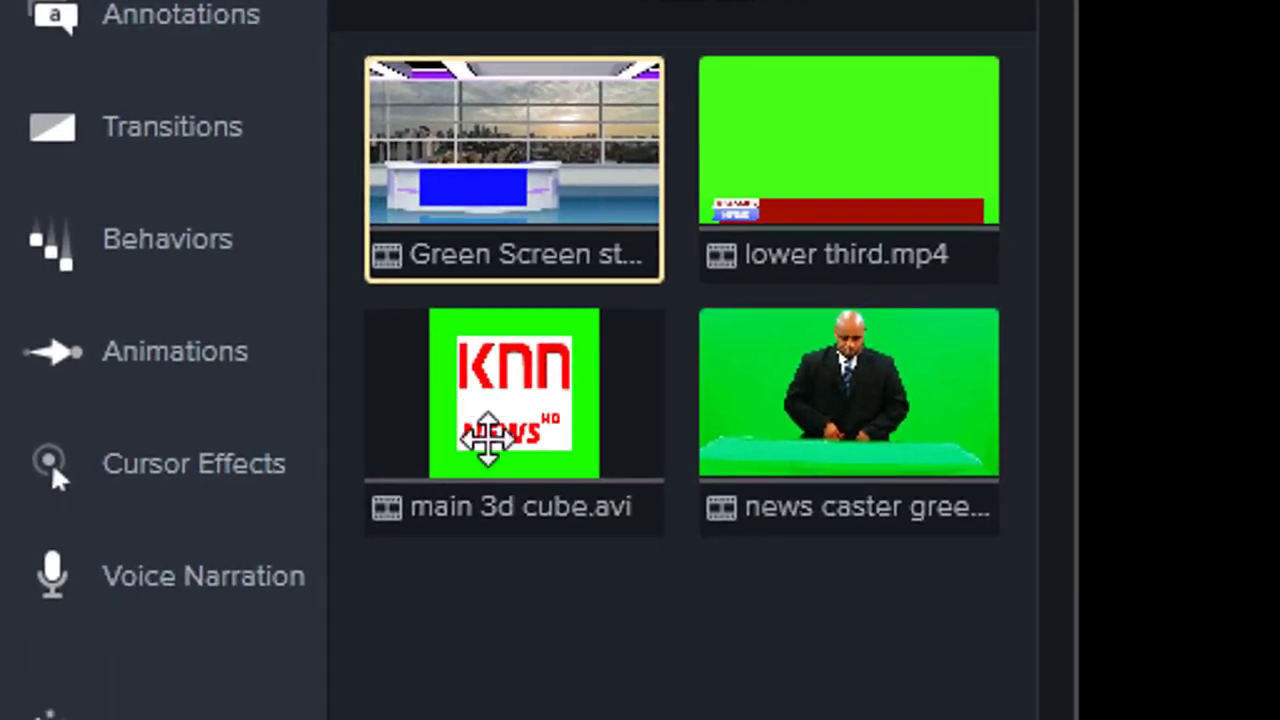
pyautogui.moveTo(487, 437); pyautogui.dragTo(282, 719)
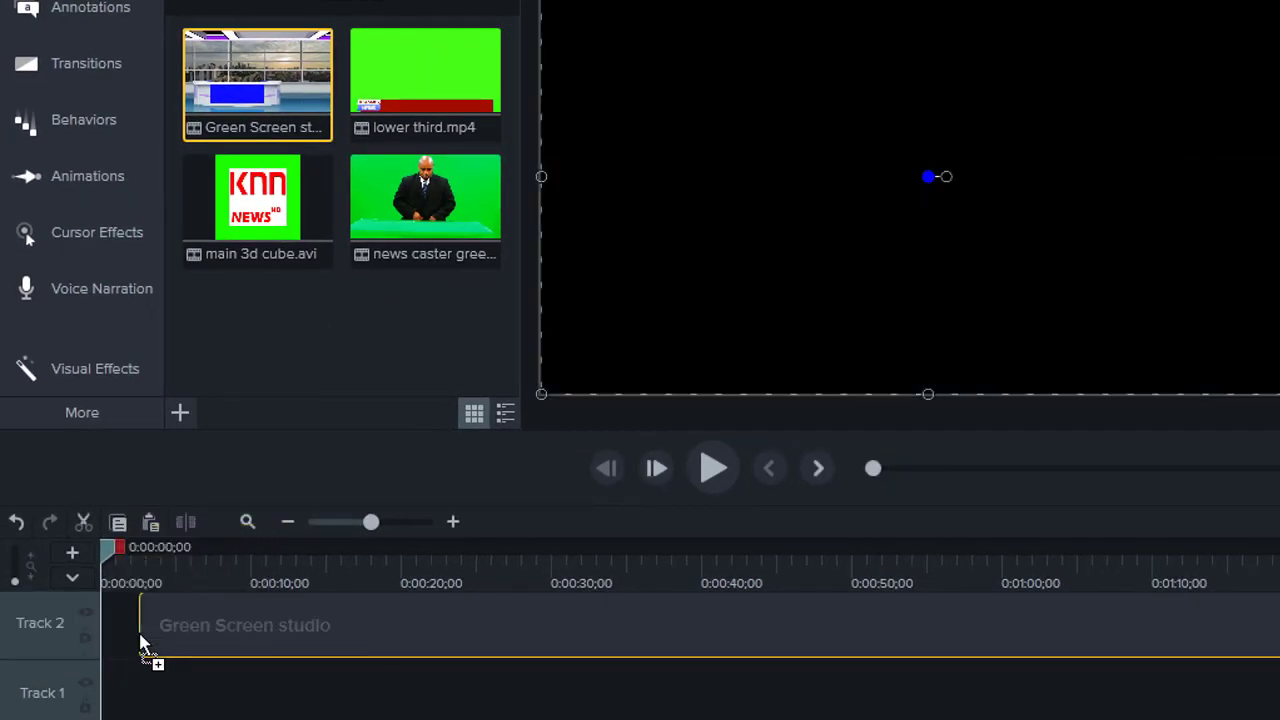
pyautogui.moveTo(95, 641); pyautogui.dragTo(108, 632)
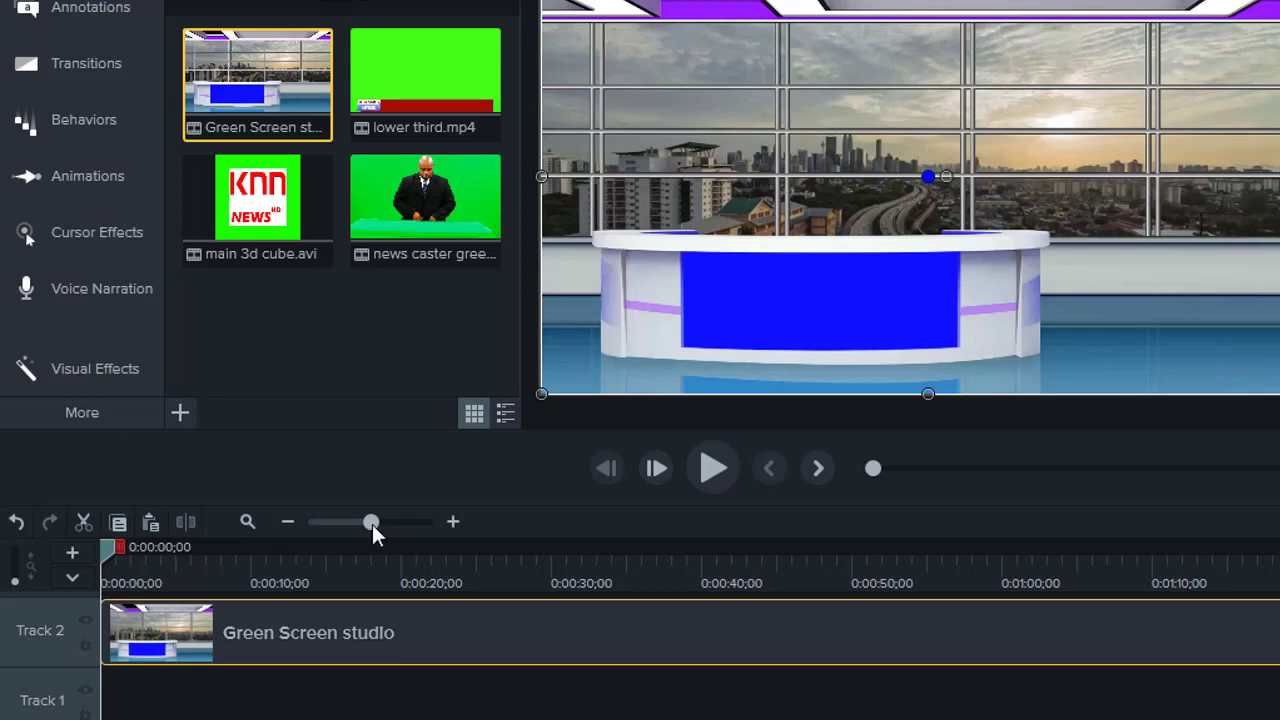
pyautogui.moveTo(371, 522); pyautogui.dragTo(343, 527)
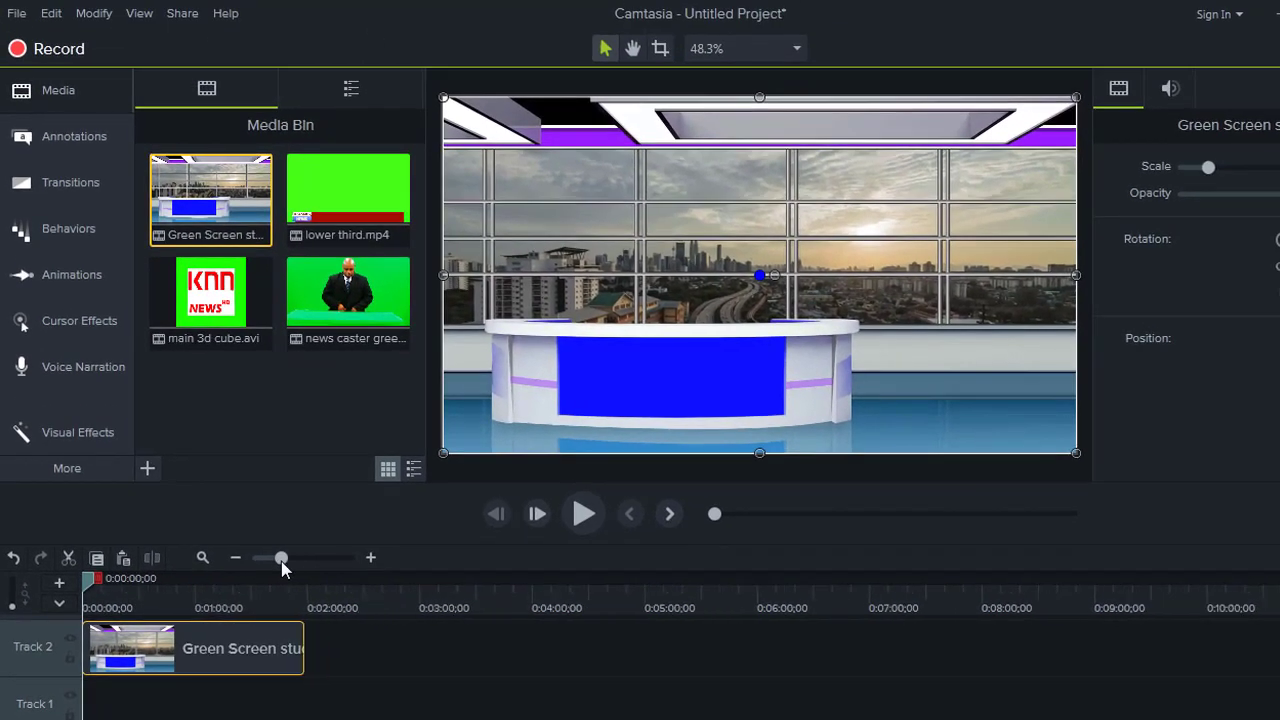
pyautogui.moveTo(282, 558); pyautogui.dragTo(289, 558)
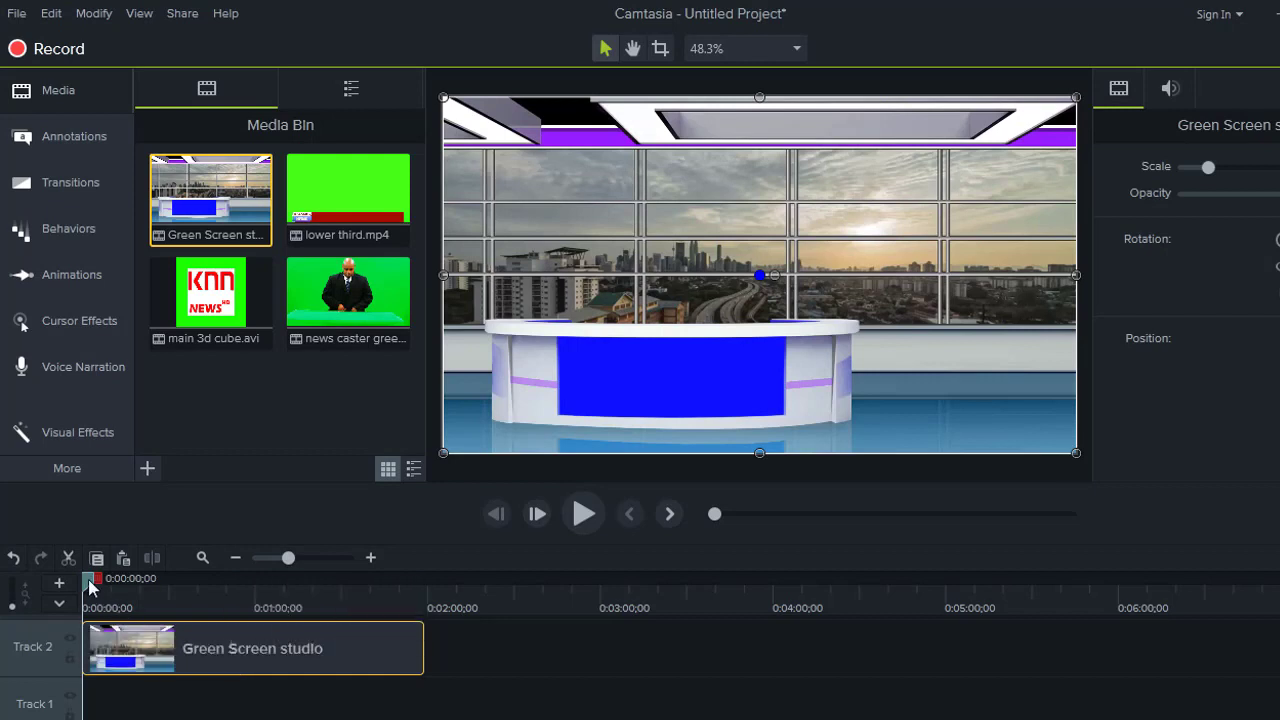
# Move the playhead to 0:00:28;25 and apply the Remove a Color visual effect to the Green Screen studio clip
pyautogui.moveTo(90, 587); pyautogui.dragTo(128, 594)
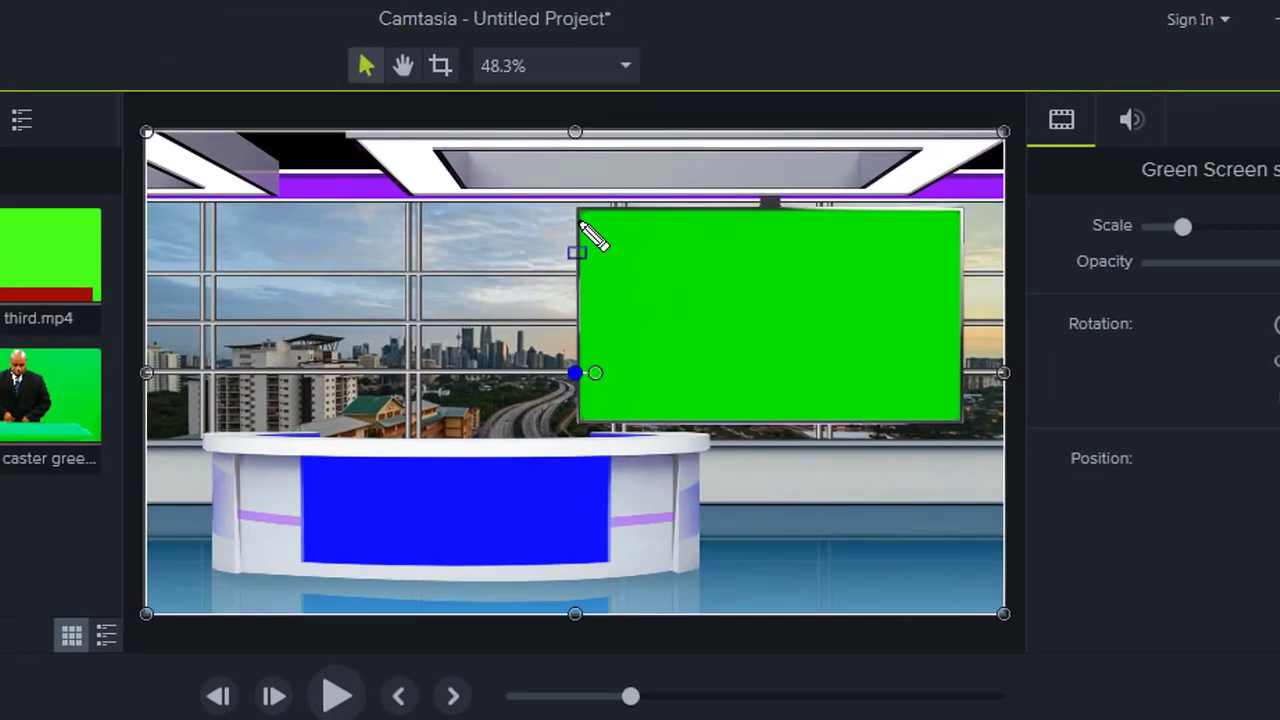
pyautogui.moveTo(580, 220); pyautogui.dragTo(889, 387)
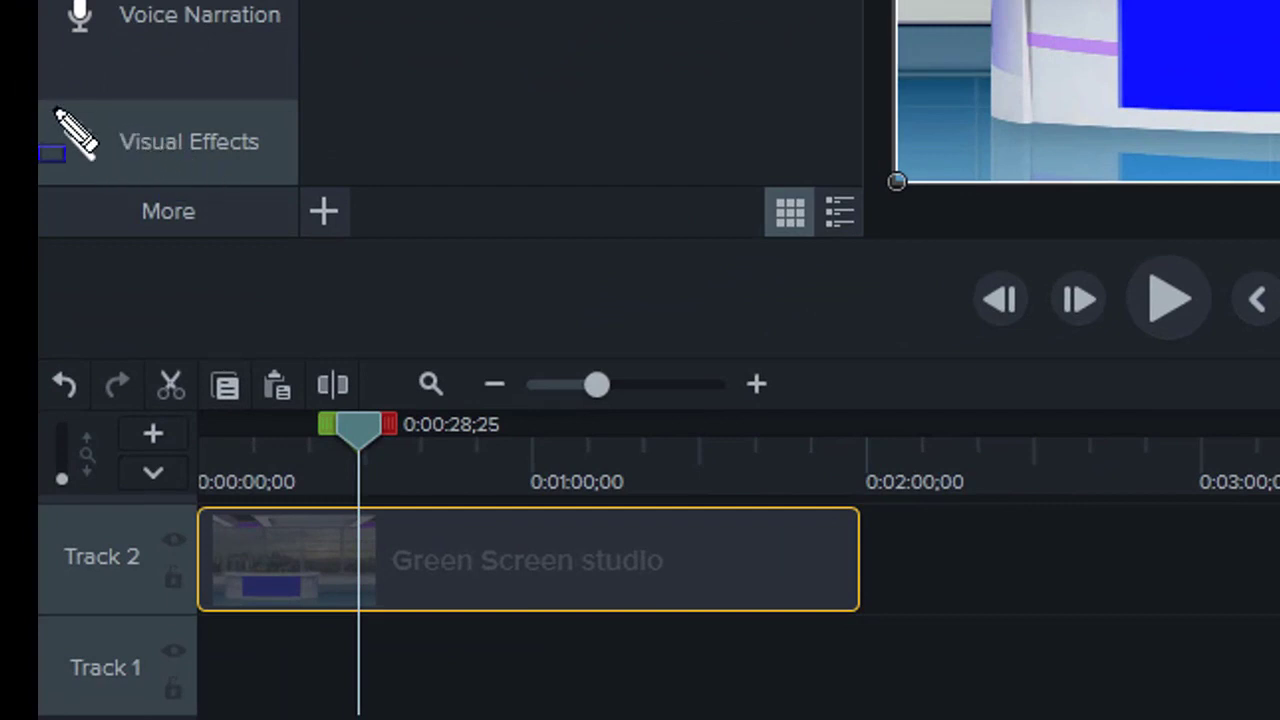
pyautogui.moveTo(56, 110)
pyautogui.mouseDown()
pyautogui.moveTo(317, 126)
pyautogui.moveTo(292, 203)
pyautogui.mouseUp()
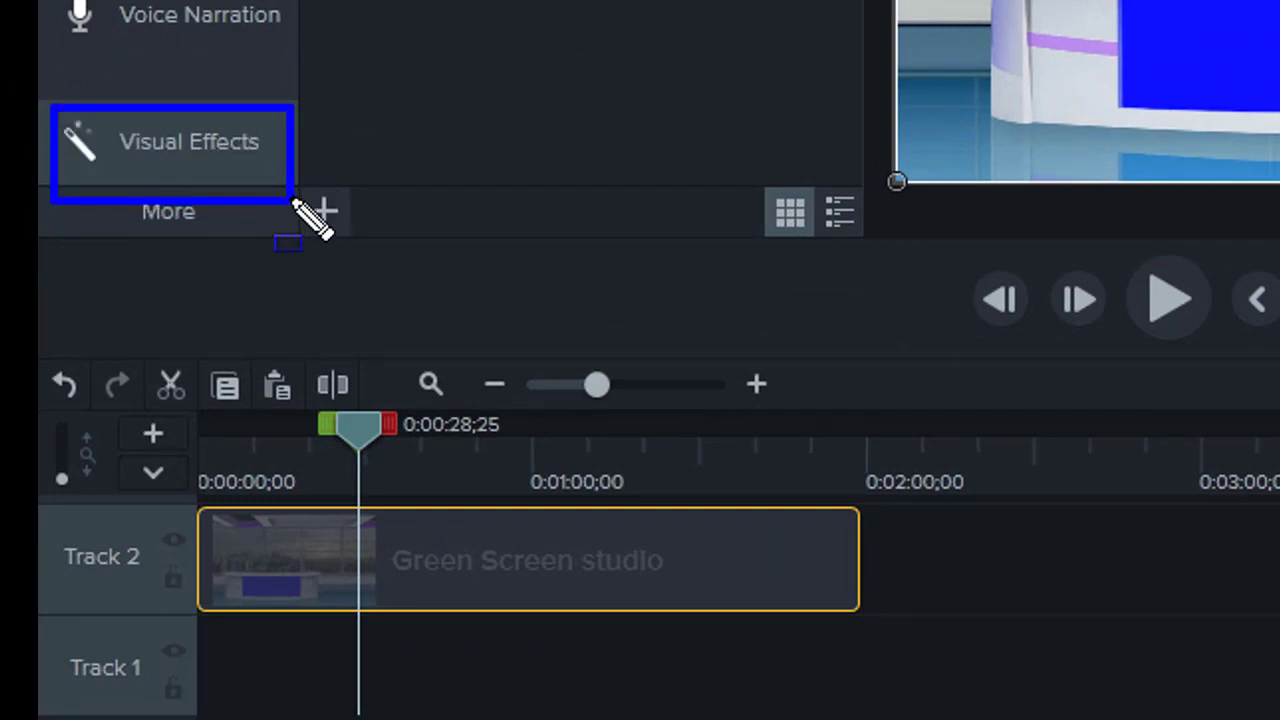
pyautogui.click(238, 155)
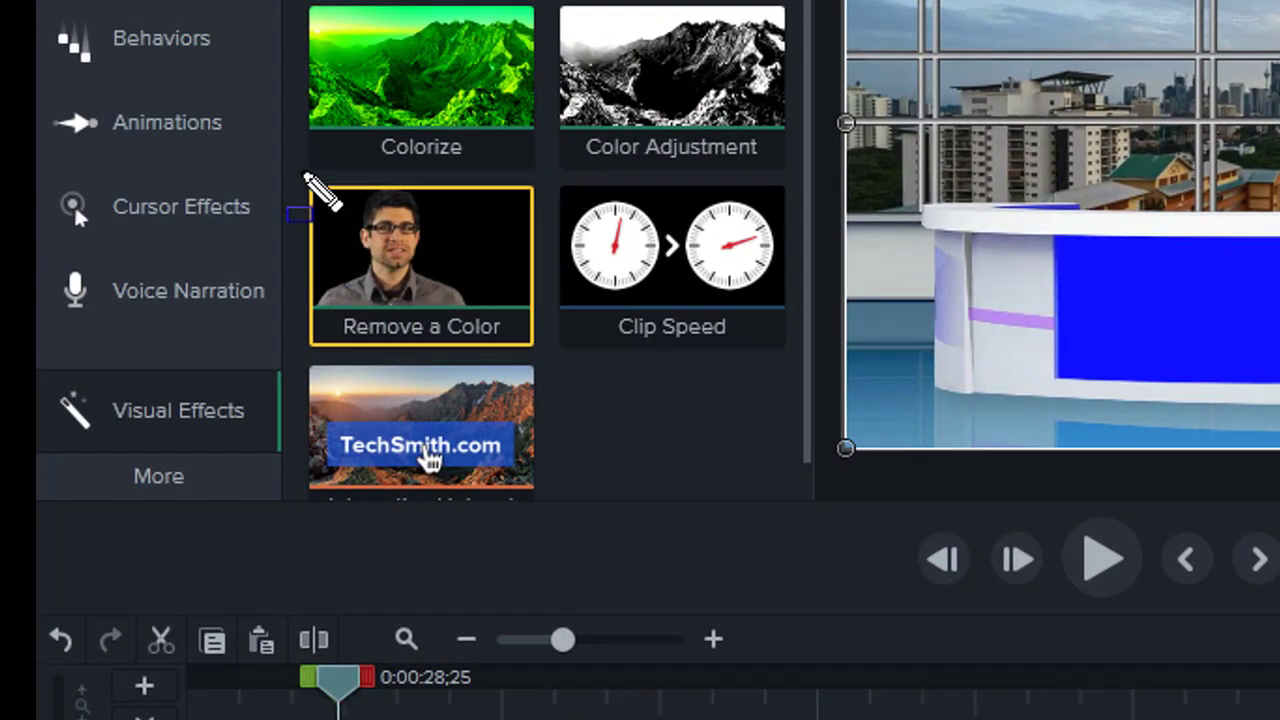
pyautogui.moveTo(400, 212); pyautogui.dragTo(541, 357)
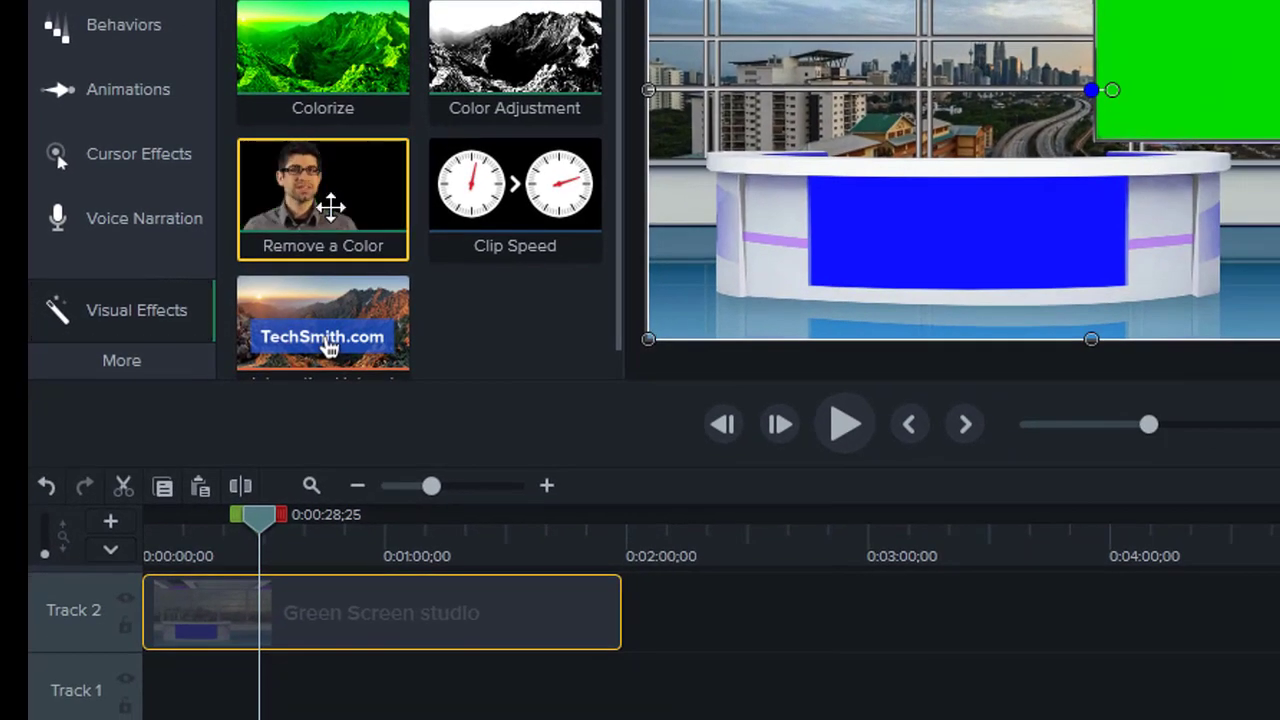
pyautogui.moveTo(331, 207); pyautogui.dragTo(357, 597)
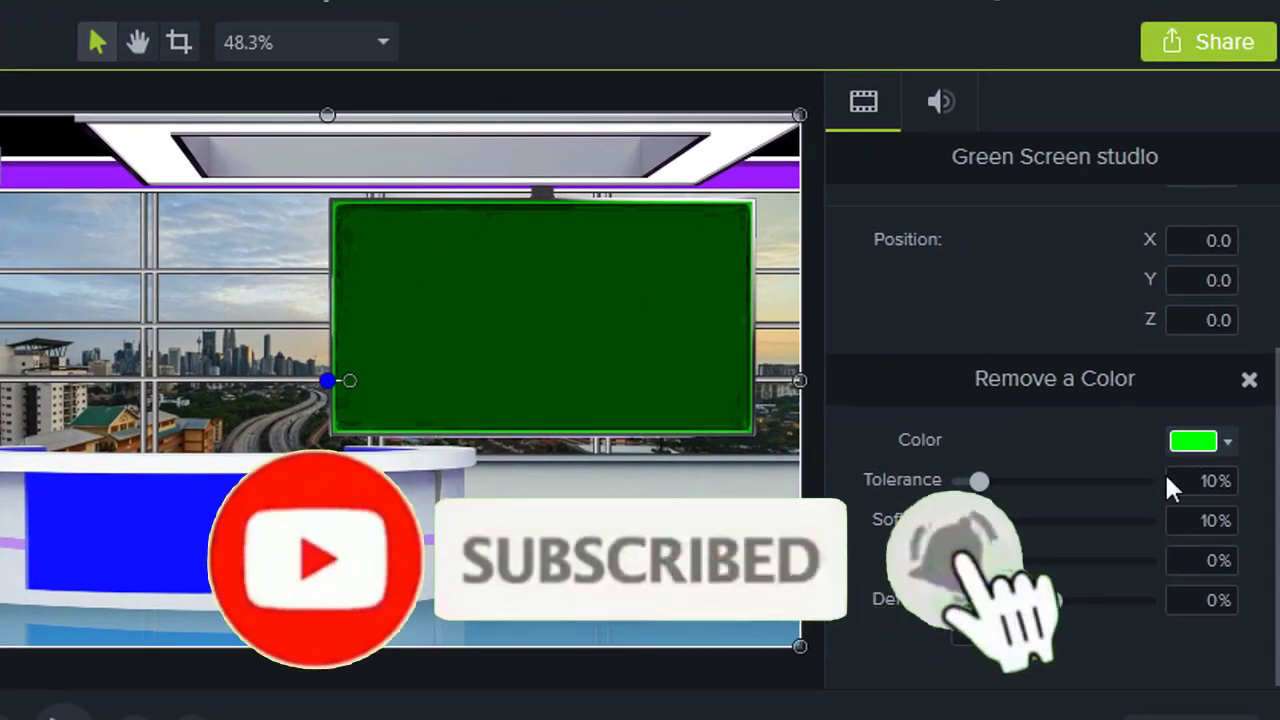
# Try sampling the colour to remove from the green wall screen in the Green Screen studio clip
pyautogui.click(1193, 440)
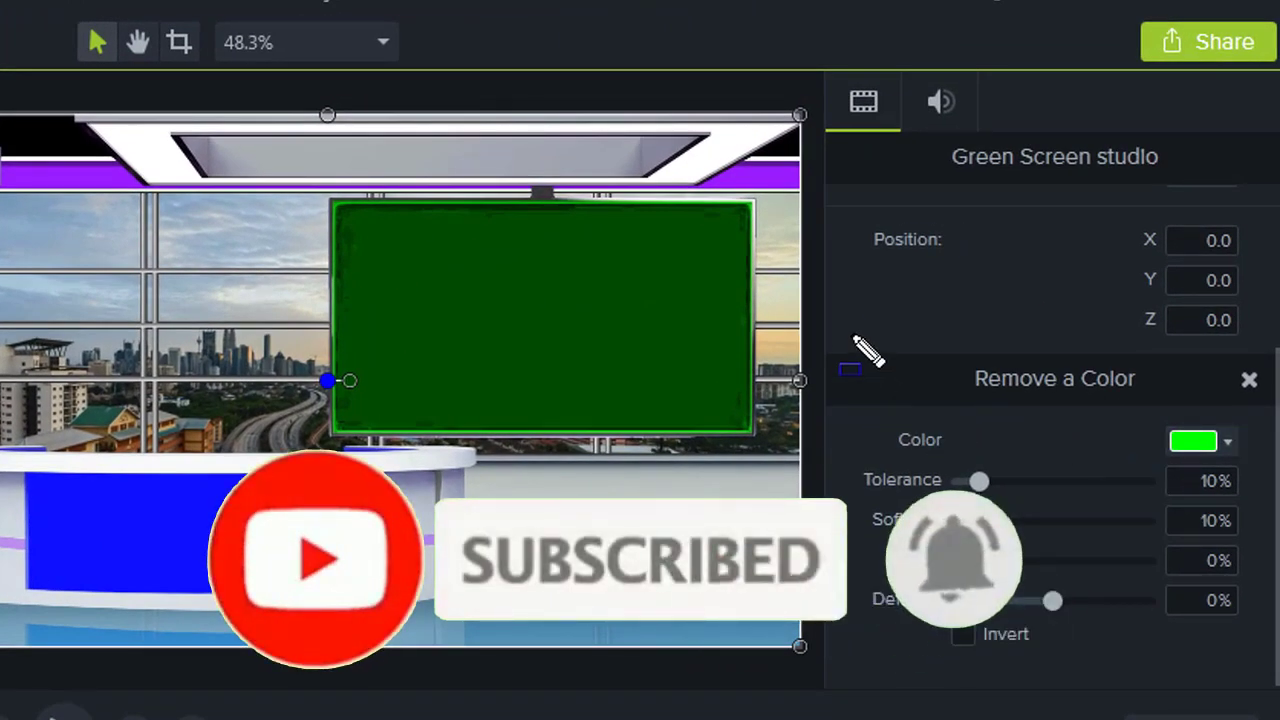
pyautogui.moveTo(838, 340)
pyautogui.mouseDown()
pyautogui.moveTo(1143, 457)
pyautogui.moveTo(1222, 660)
pyautogui.mouseUp()
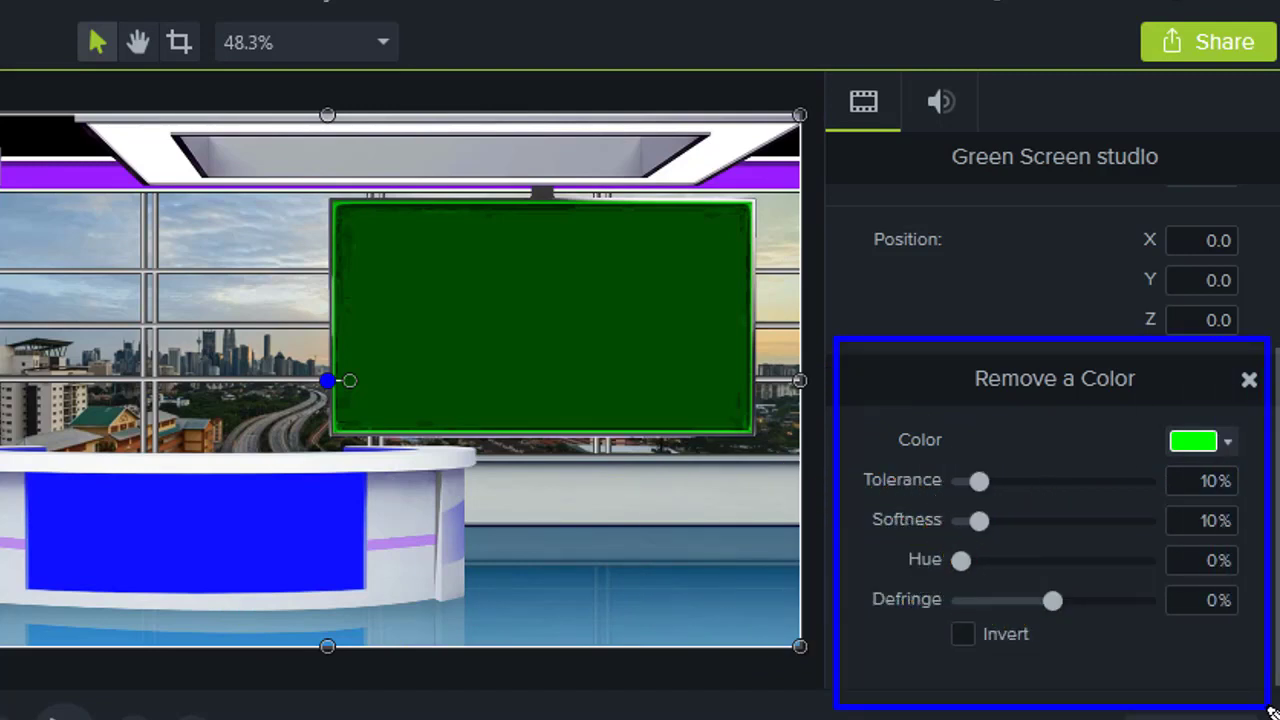
pyautogui.click(1226, 441)
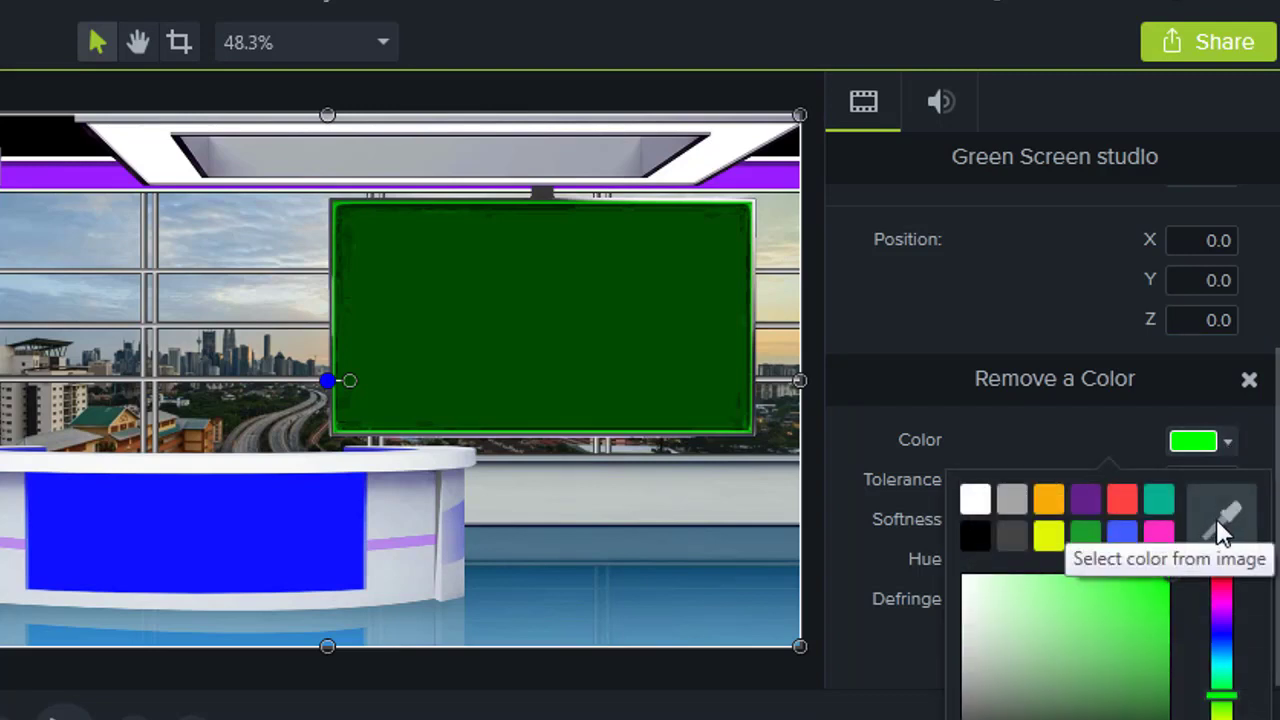
pyautogui.click(1222, 522)
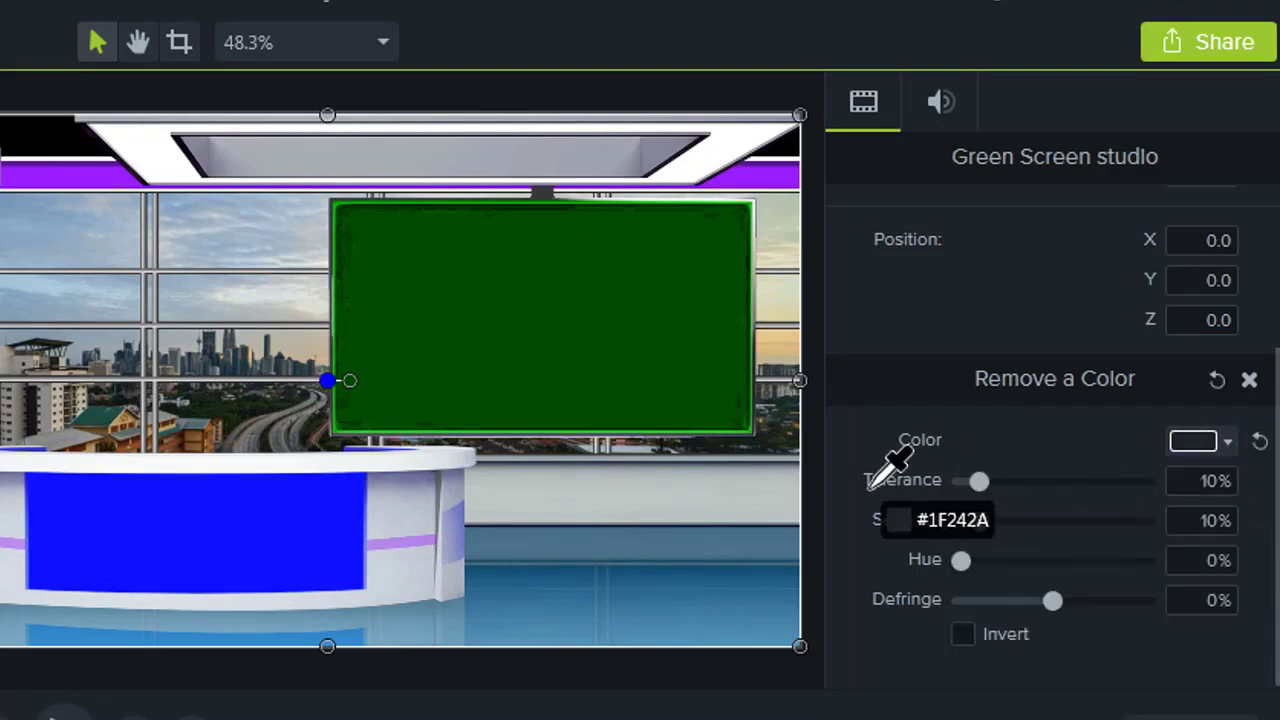
pyautogui.click(671, 355)
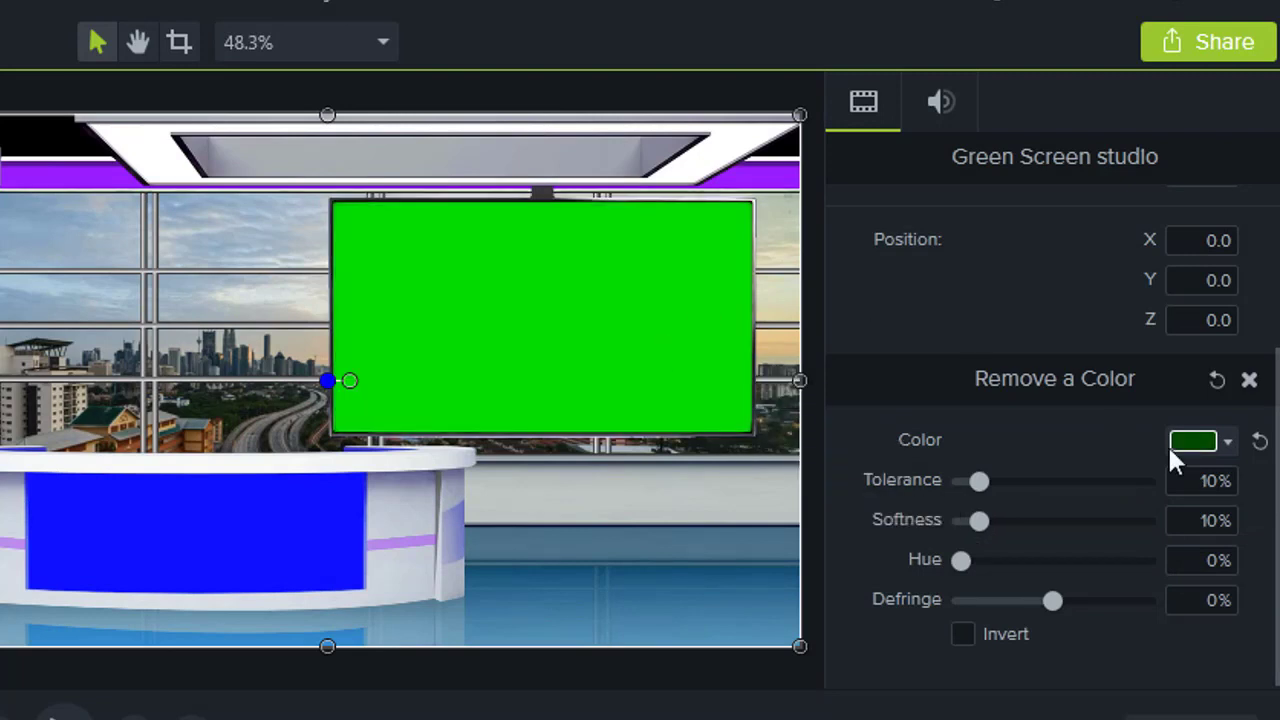
# Sample the wall screen's bright green as the Green Screen studio clip's colour to remove and set its Tolerance to 27%
pyautogui.click(1224, 440)
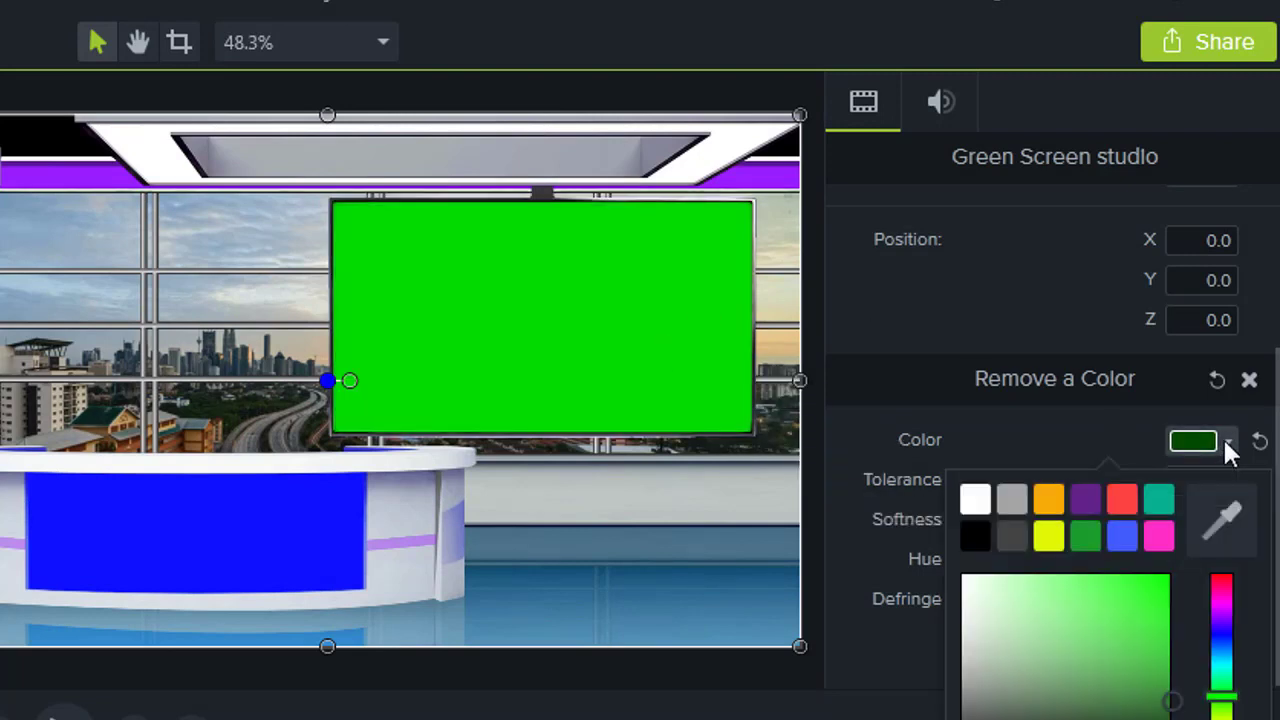
pyautogui.click(1231, 519)
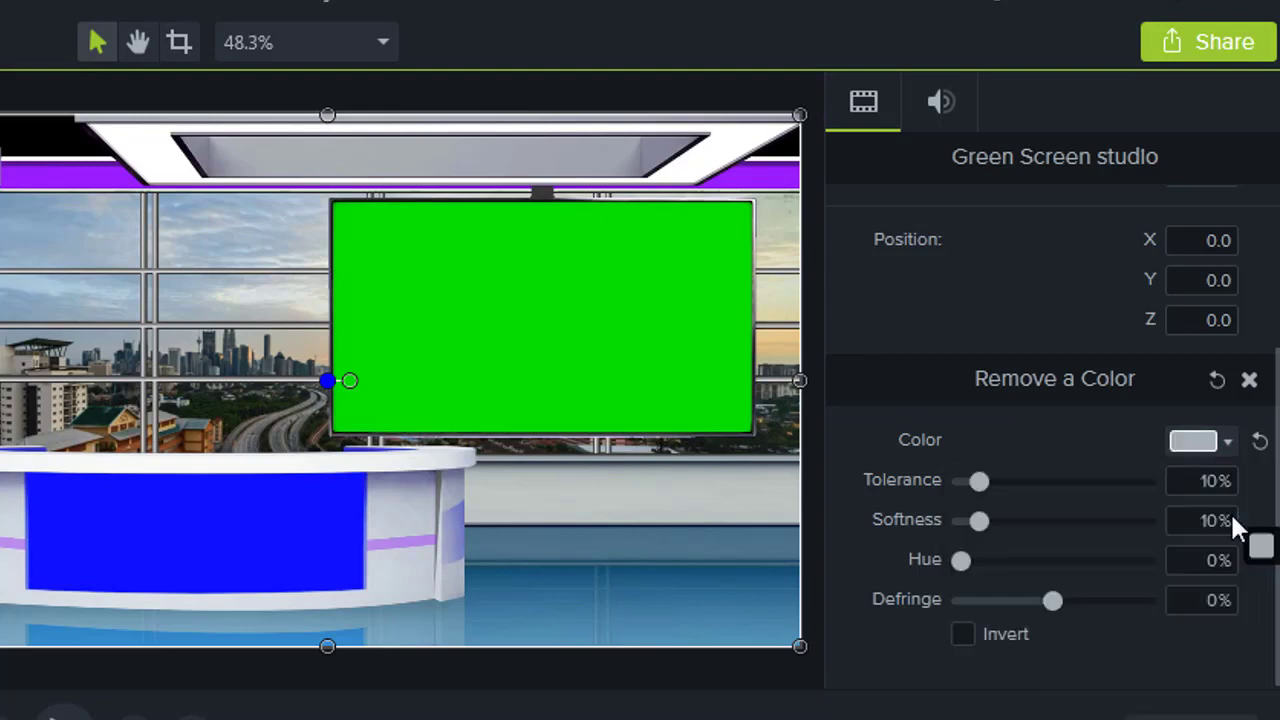
pyautogui.click(571, 322)
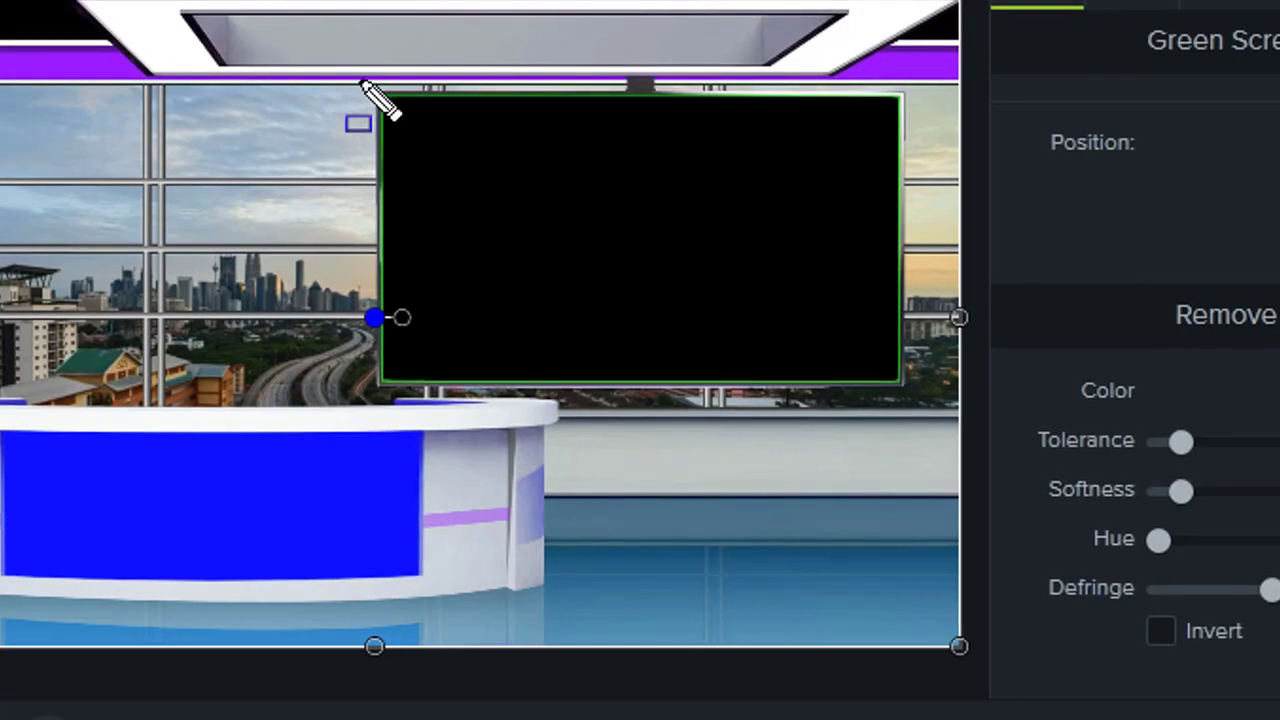
pyautogui.moveTo(362, 82); pyautogui.dragTo(930, 462)
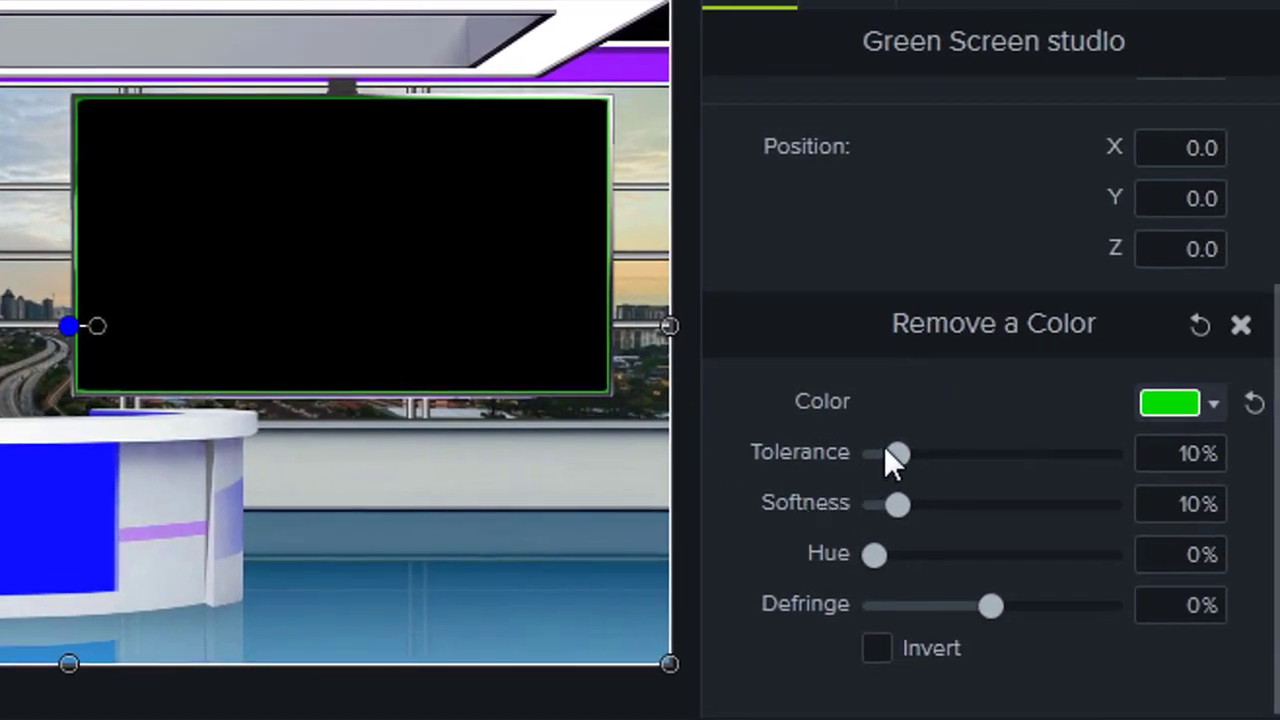
pyautogui.moveTo(905, 452); pyautogui.dragTo(932, 446)
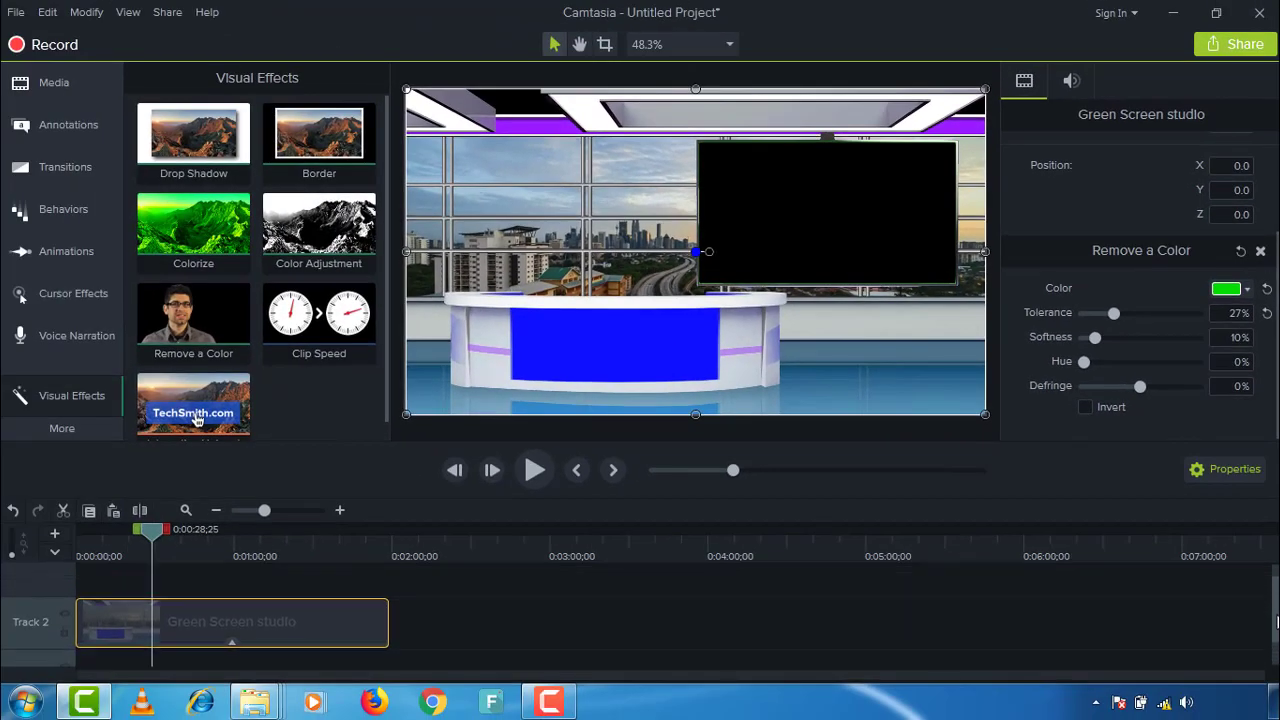
# Place the news caster green screen clip from the Media Bin at the start of Track 3
pyautogui.moveTo(1276, 620); pyautogui.dragTo(1276, 612)
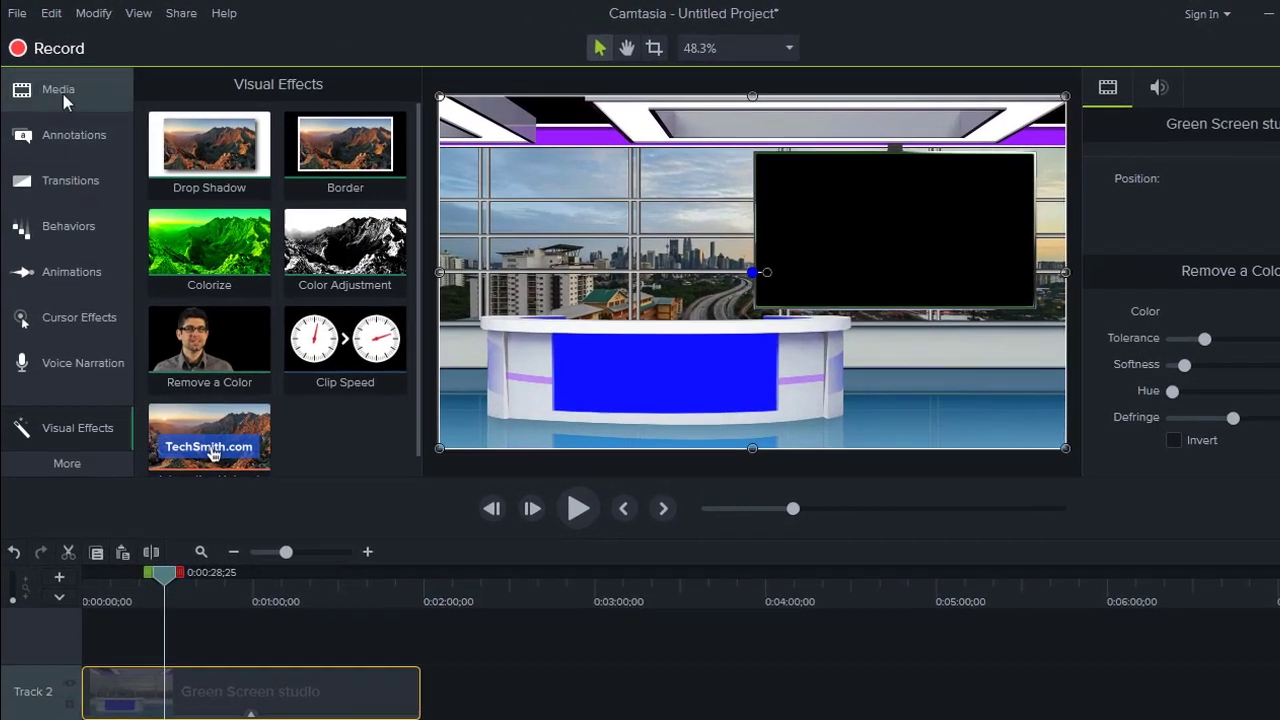
pyautogui.click(57, 84)
pyautogui.moveTo(438, 449)
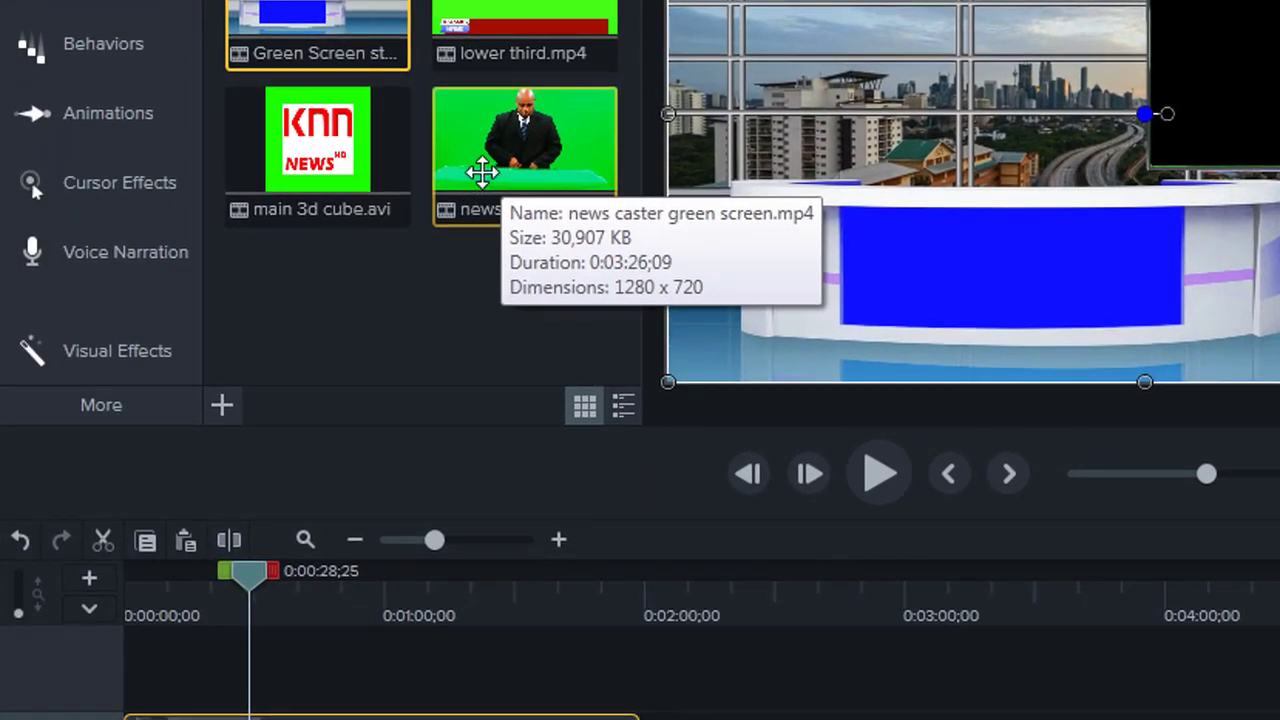
pyautogui.moveTo(482, 172); pyautogui.dragTo(117, 690)
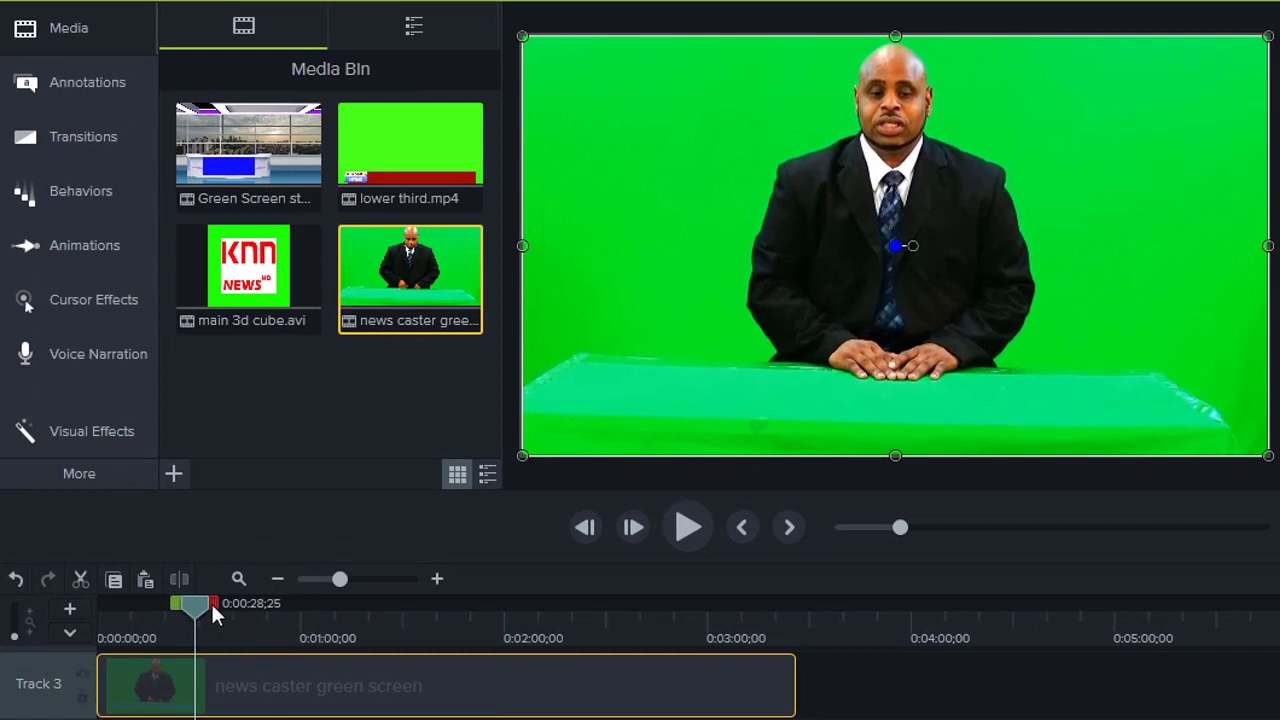
# Split the news caster clip at 0:01:58;28 and cut the part after the split
pyautogui.moveTo(200, 612); pyautogui.dragTo(501, 610)
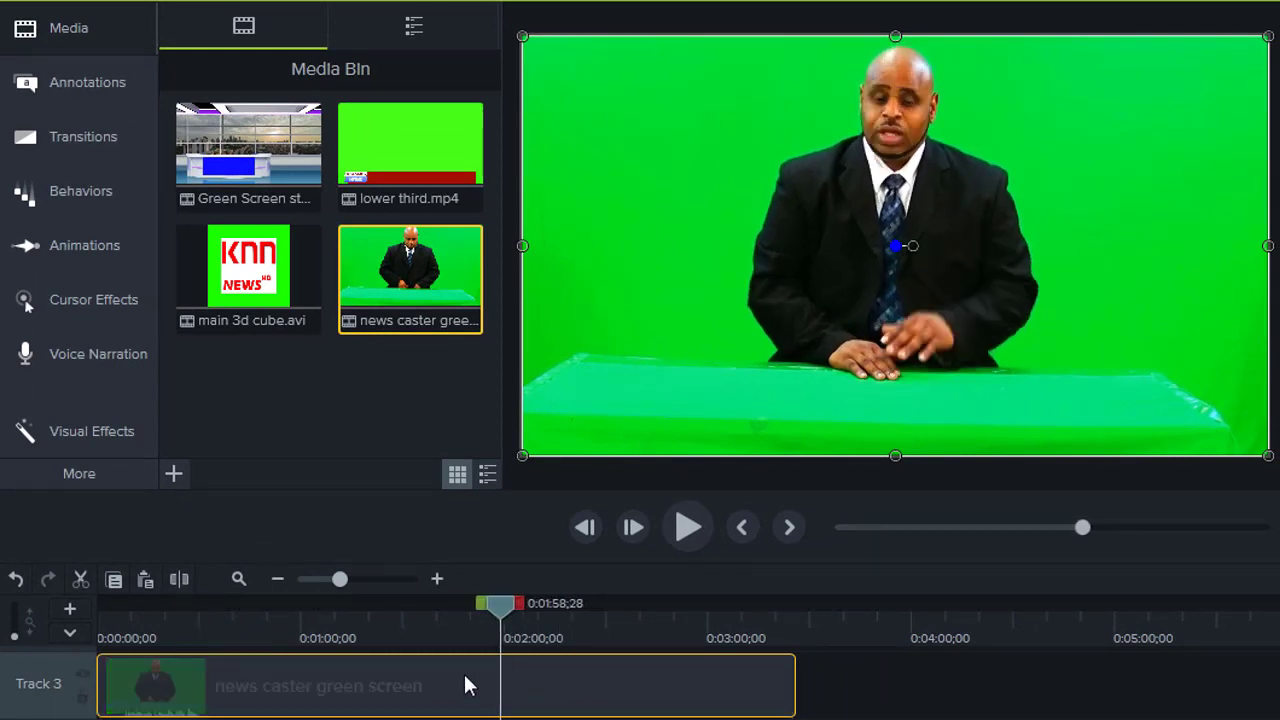
pyautogui.click(179, 579)
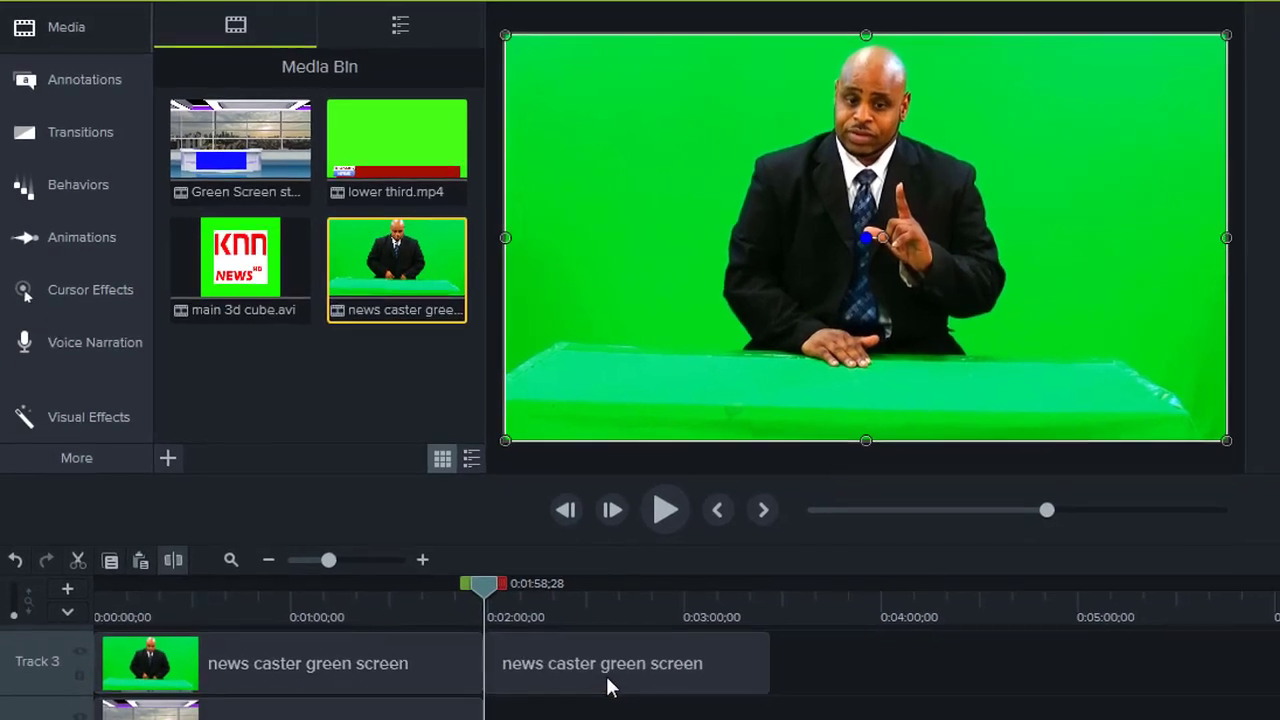
pyautogui.rightClick(620, 693)
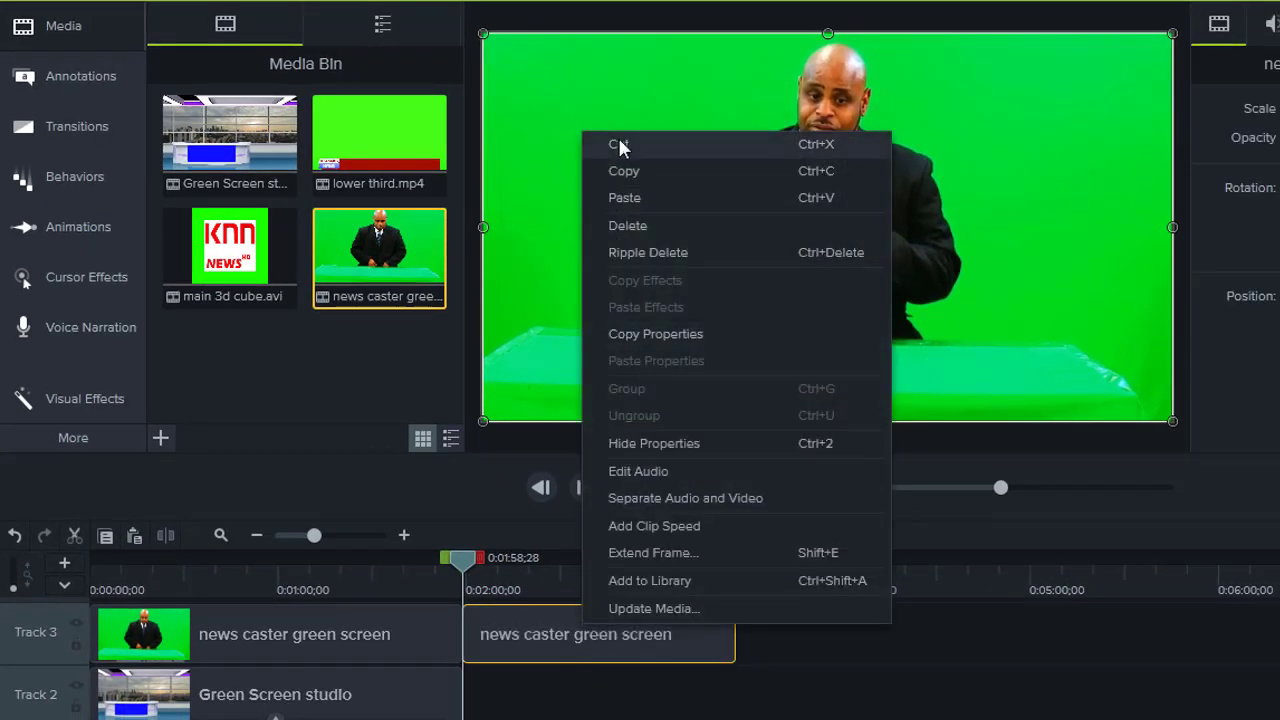
pyautogui.click(618, 141)
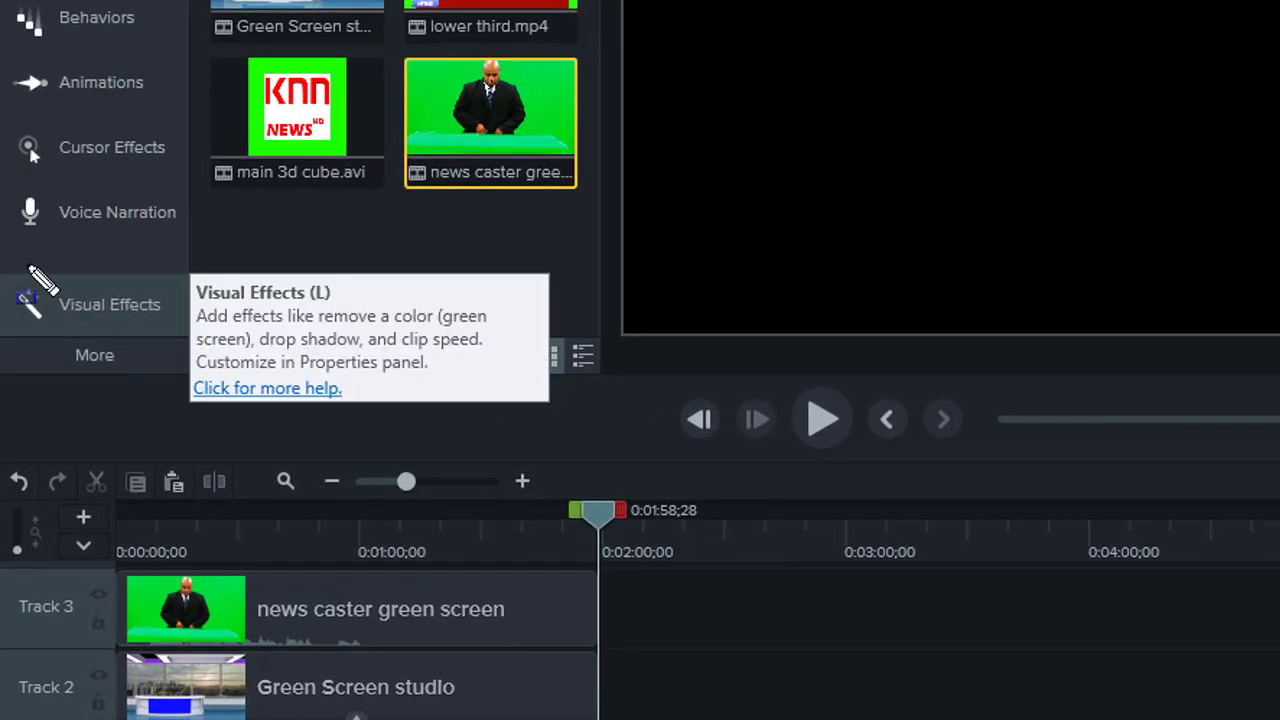
# Apply the Remove a Color visual effect to the news caster clip on Track 3 and move the playhead to 0:01:31;15
pyautogui.moveTo(19, 264); pyautogui.dragTo(175, 328)
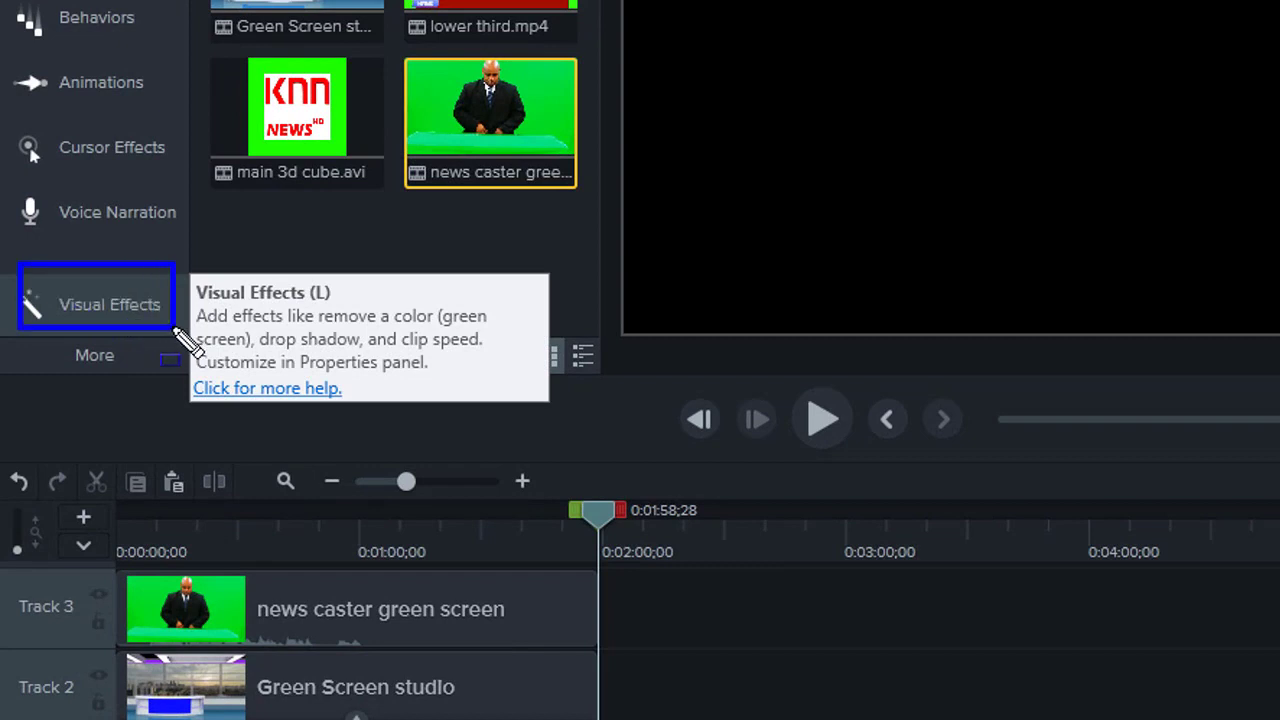
pyautogui.click(136, 300)
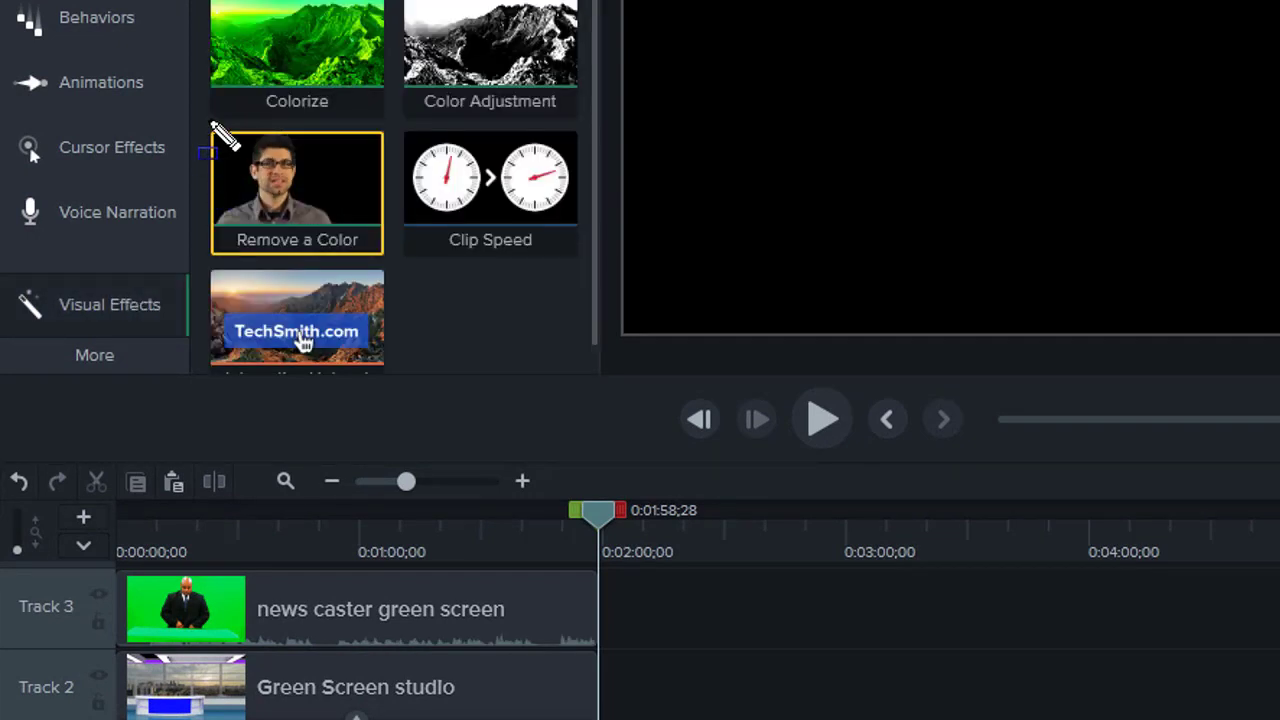
pyautogui.moveTo(210, 122); pyautogui.dragTo(368, 257)
pyautogui.press('Escape')
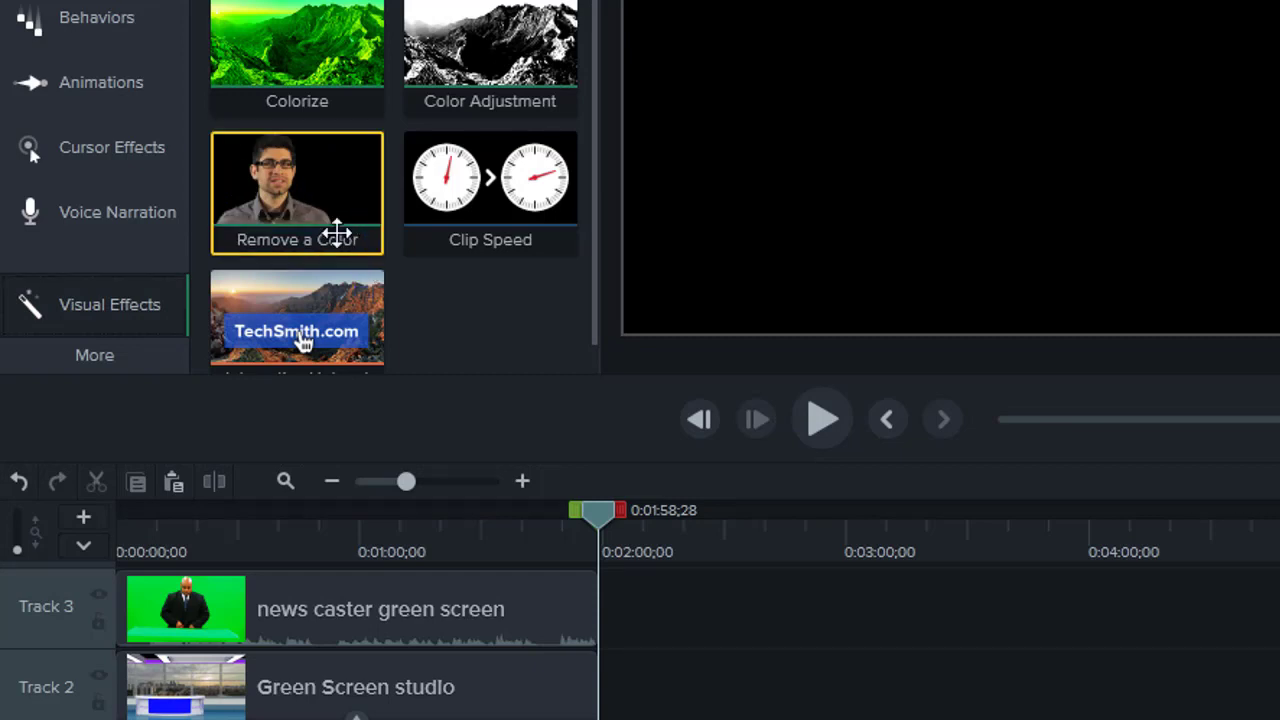
pyautogui.moveTo(323, 207); pyautogui.dragTo(334, 589)
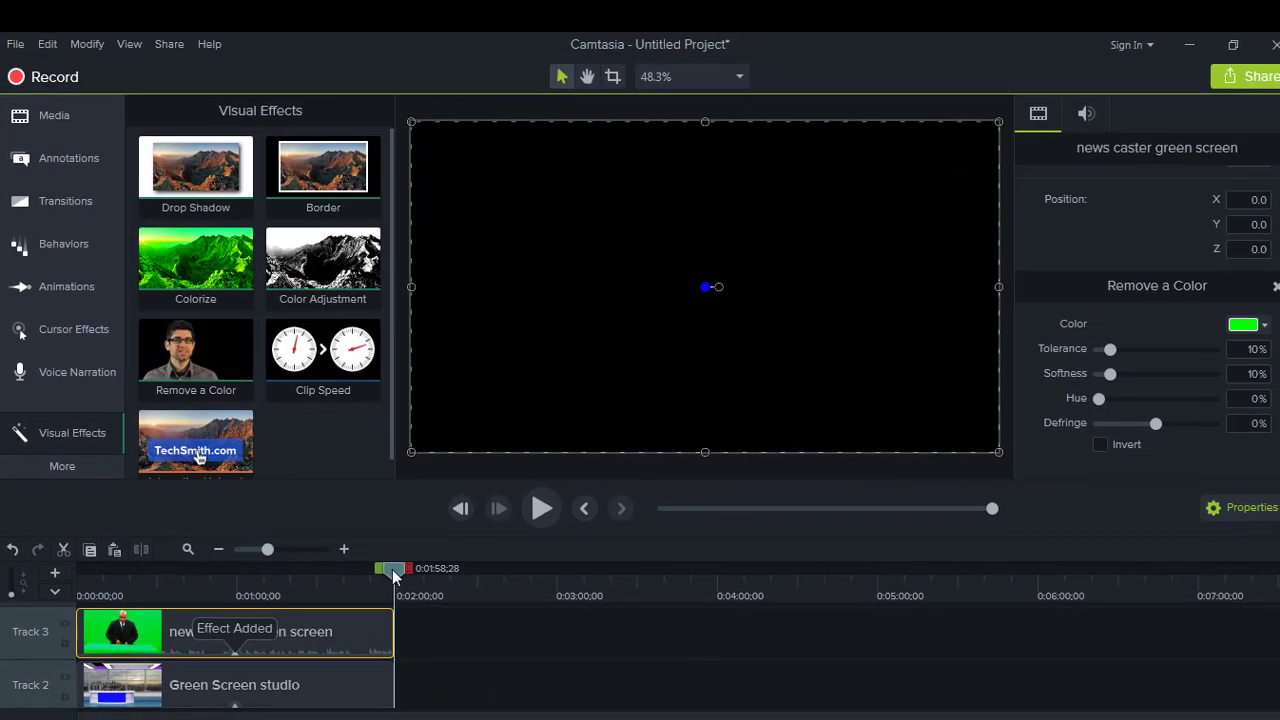
pyautogui.moveTo(393, 575); pyautogui.dragTo(319, 579)
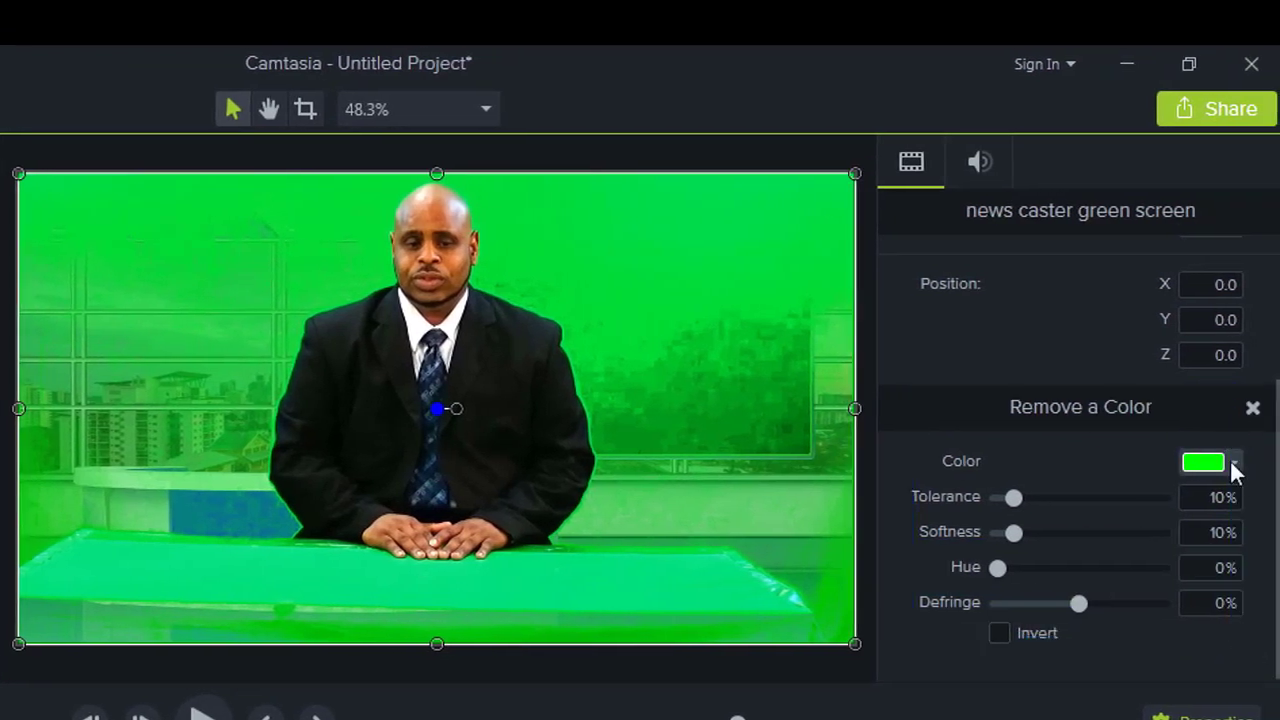
# Try sampling the colour to remove from the darker green area beside the news caster
pyautogui.click(1232, 466)
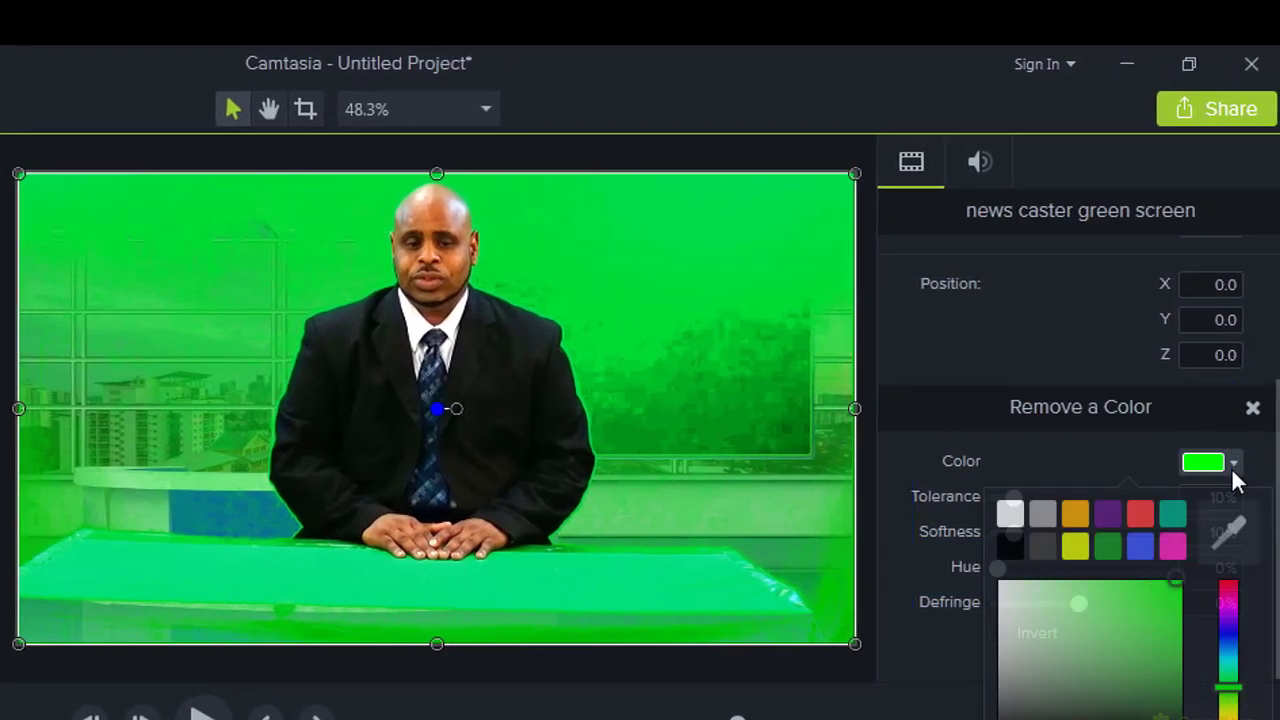
pyautogui.click(1229, 545)
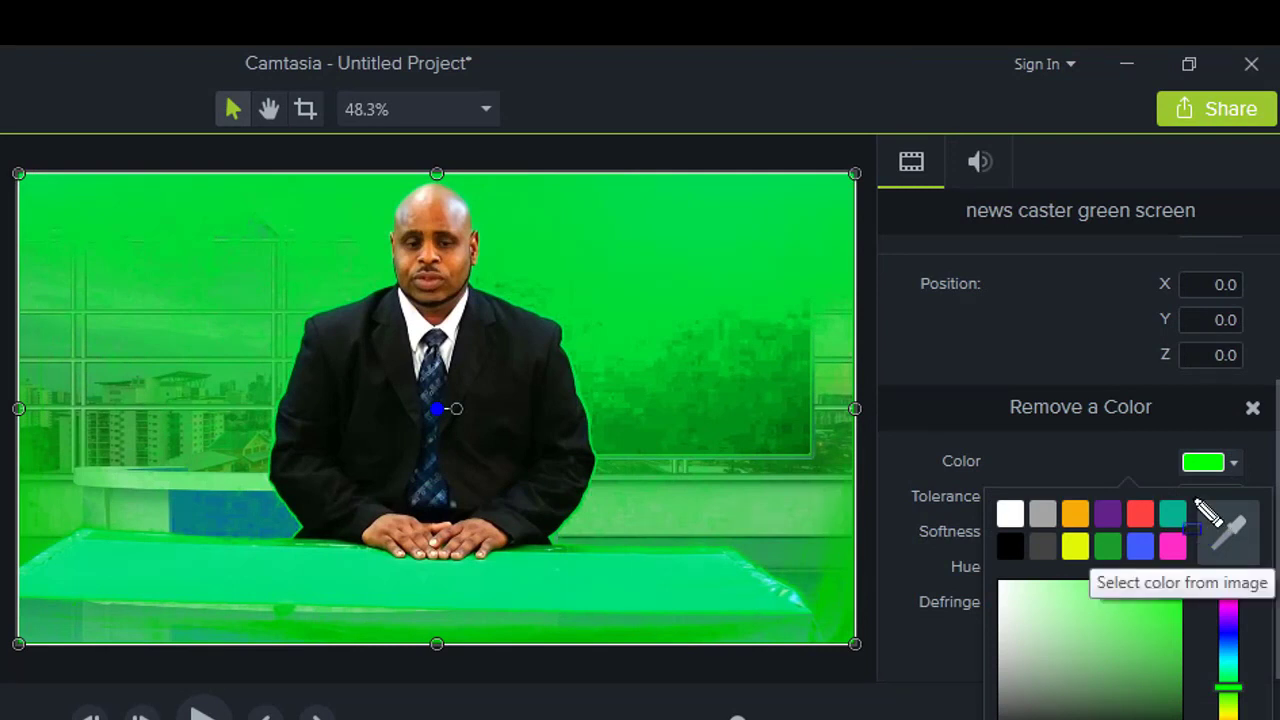
pyautogui.click(1208, 474)
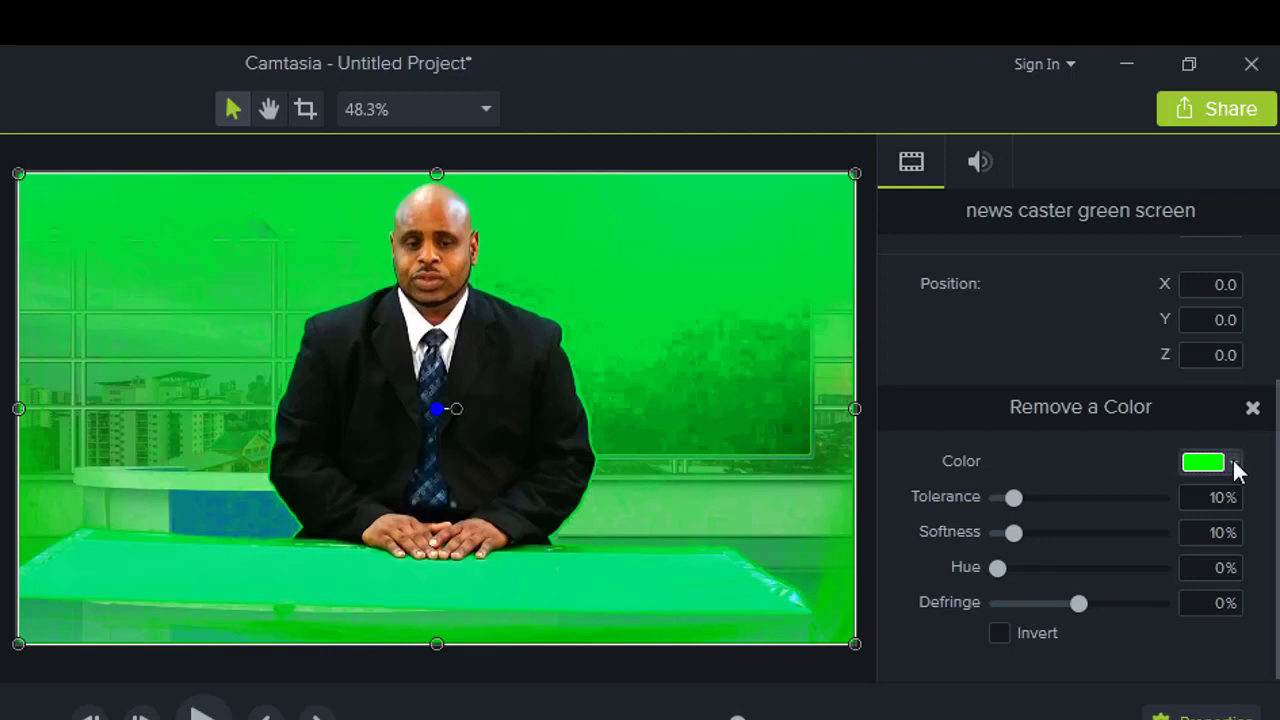
pyautogui.click(1236, 464)
pyautogui.click(1233, 532)
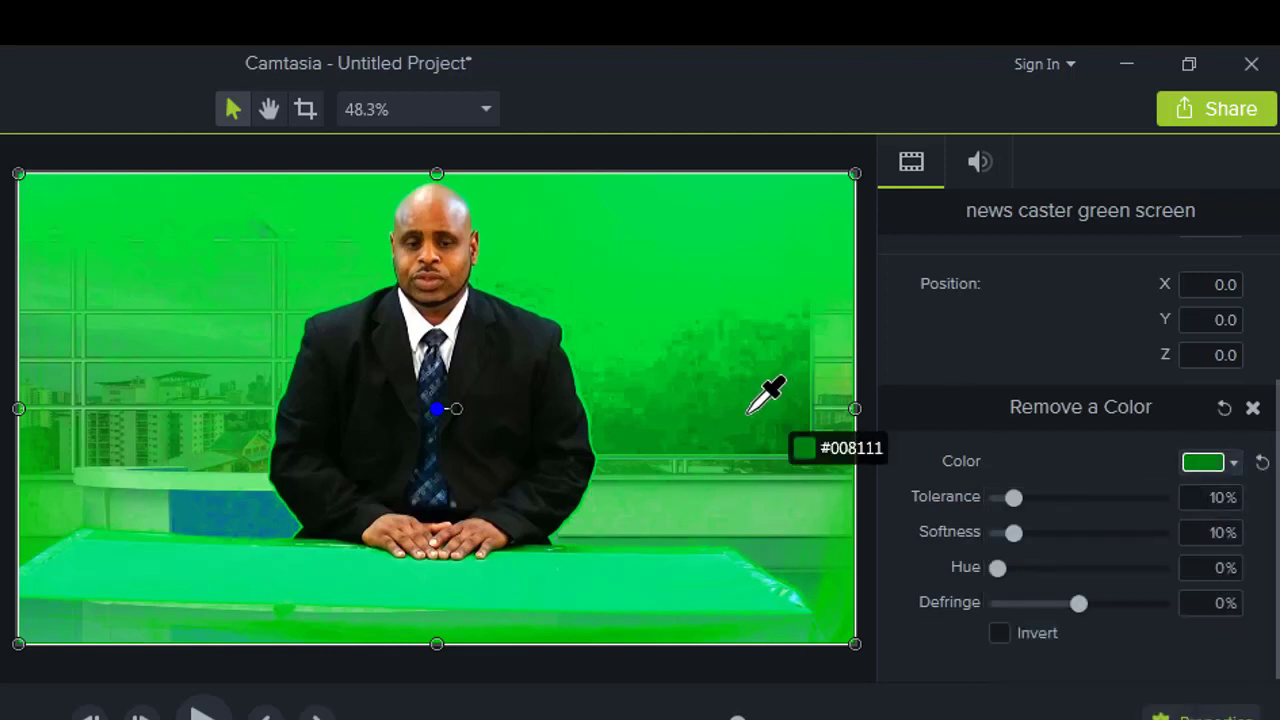
pyautogui.click(749, 410)
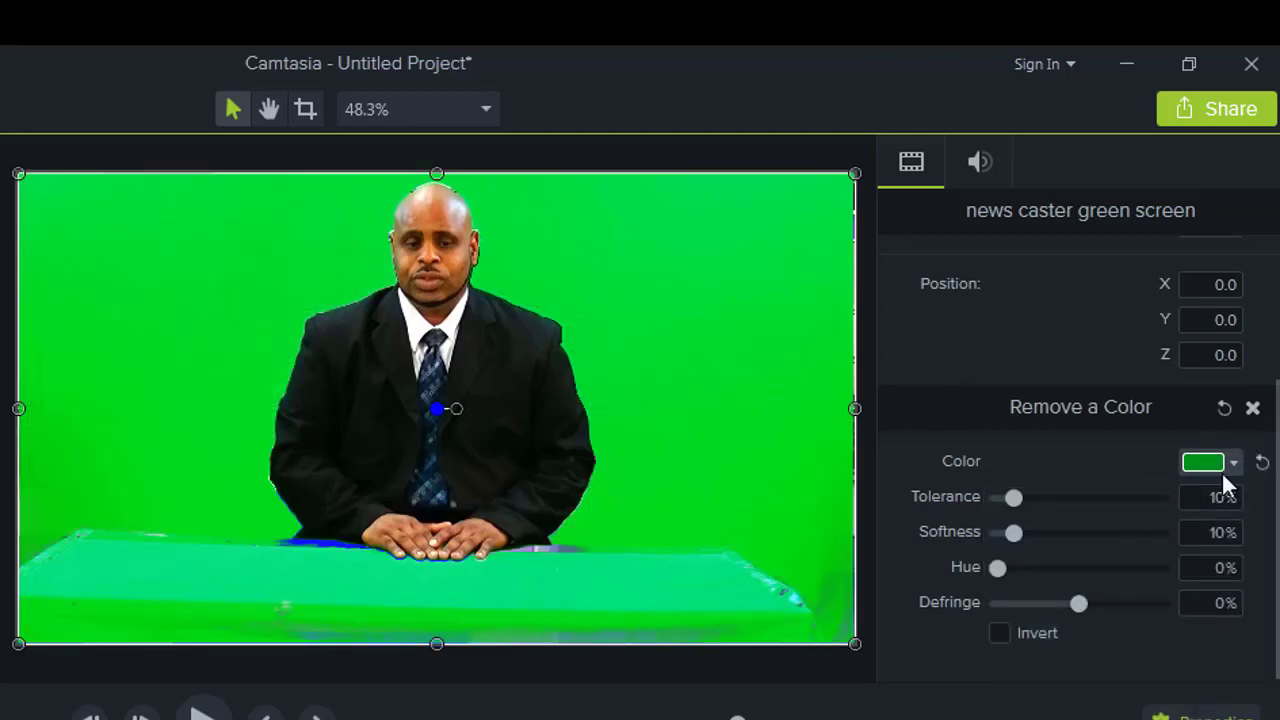
# Sample the bright green backdrop as the news caster clip's colour to remove and set its Tolerance to 49%
pyautogui.click(1229, 469)
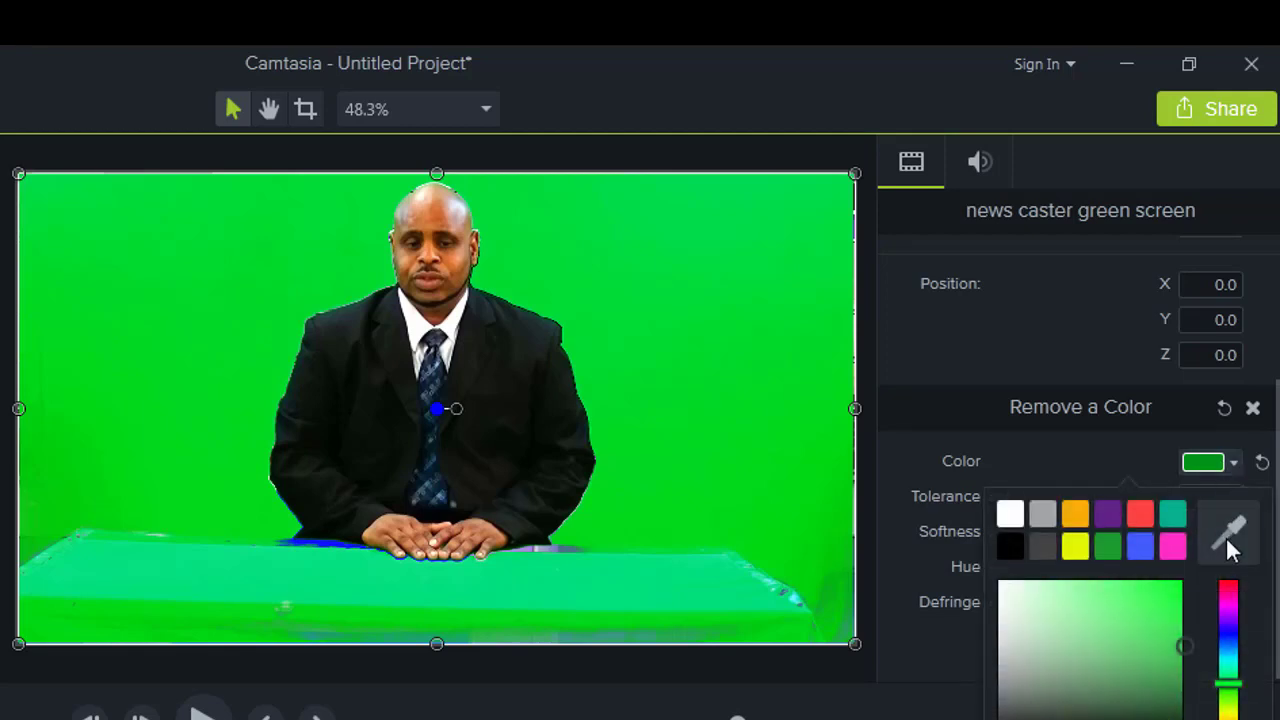
pyautogui.click(1229, 534)
pyautogui.click(784, 448)
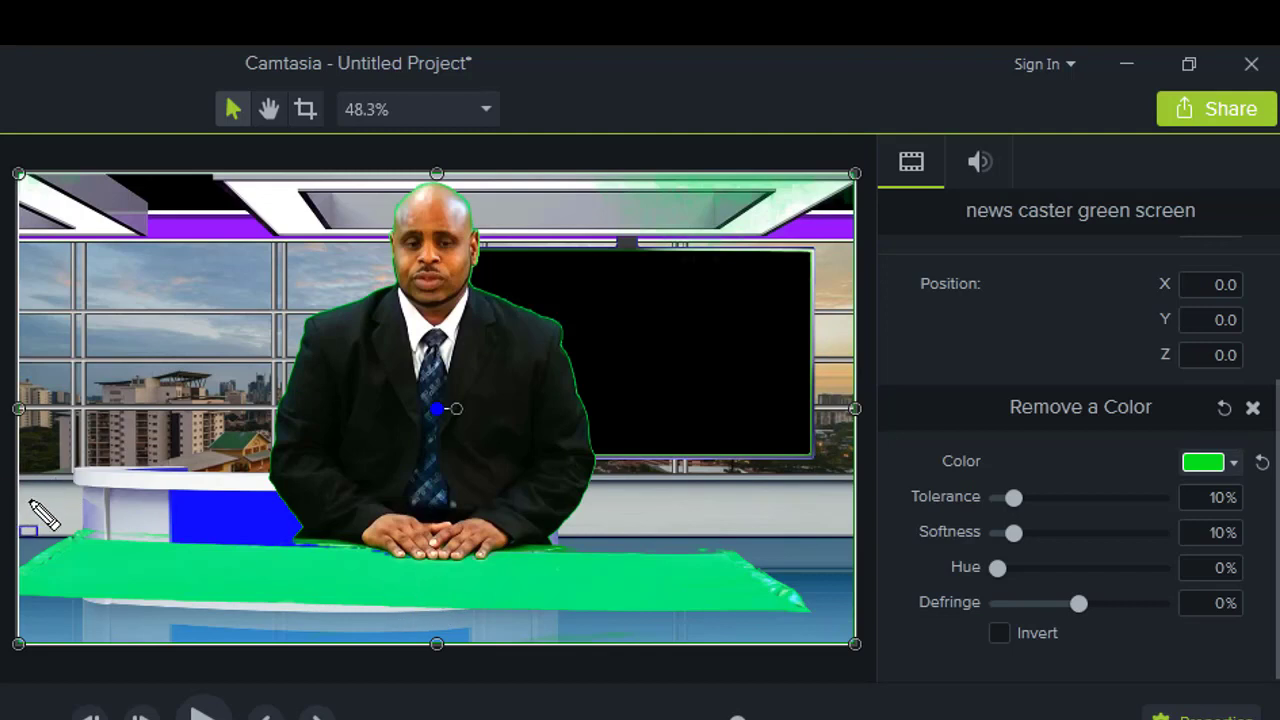
pyautogui.moveTo(30, 503); pyautogui.dragTo(818, 624)
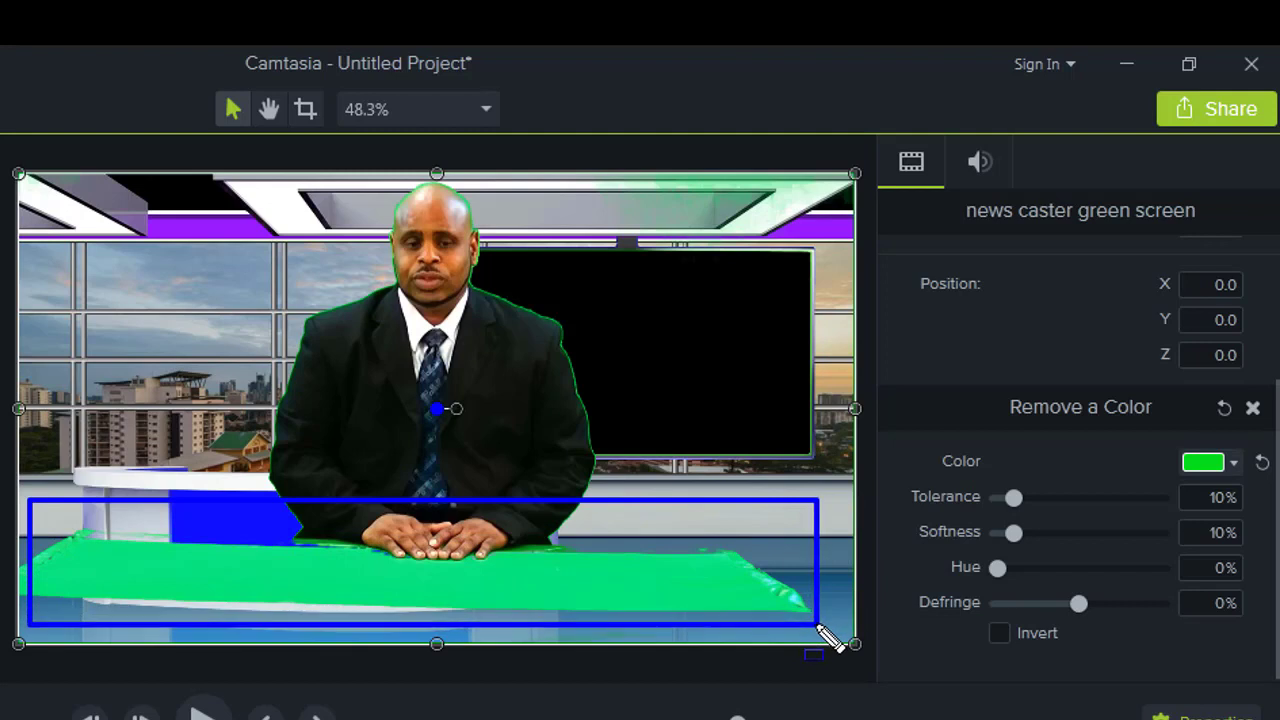
pyautogui.click(686, 578)
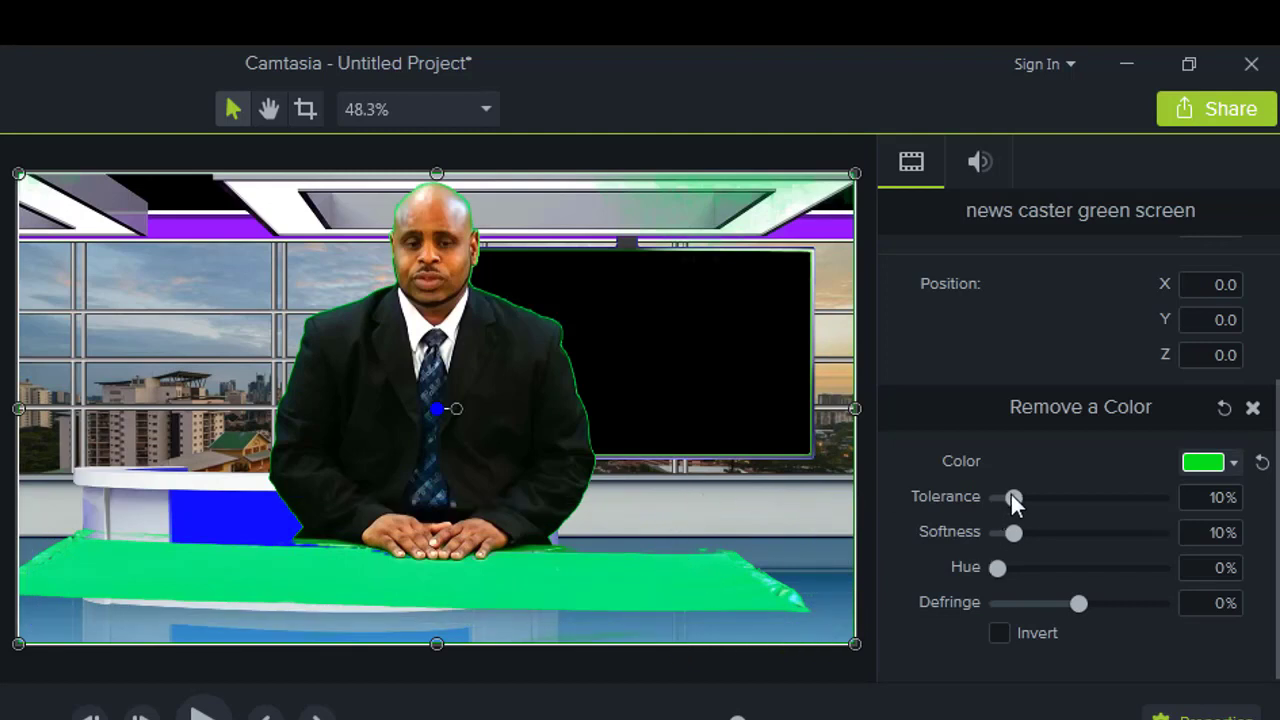
pyautogui.moveTo(1011, 494); pyautogui.dragTo(1075, 490)
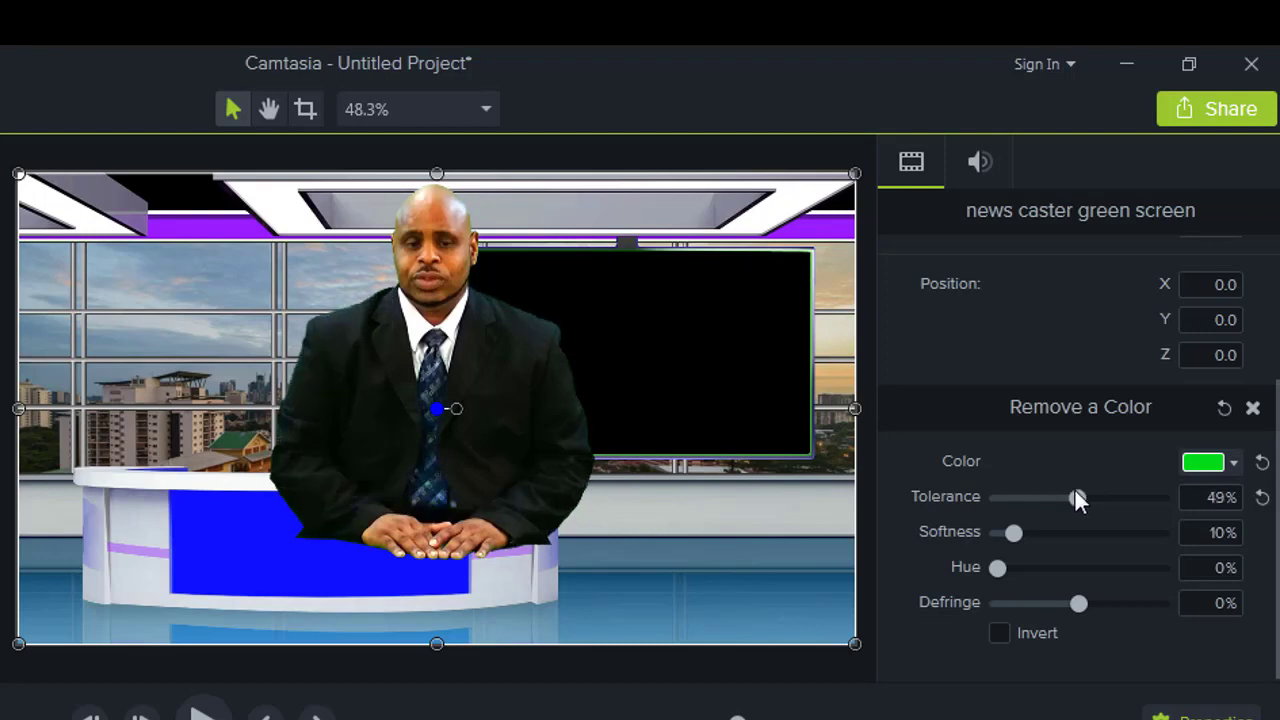
# Scale the news caster clip to about 60% and place it behind the desk at about X -350, Y -7
pyautogui.moveTo(428, 474); pyautogui.dragTo(322, 510)
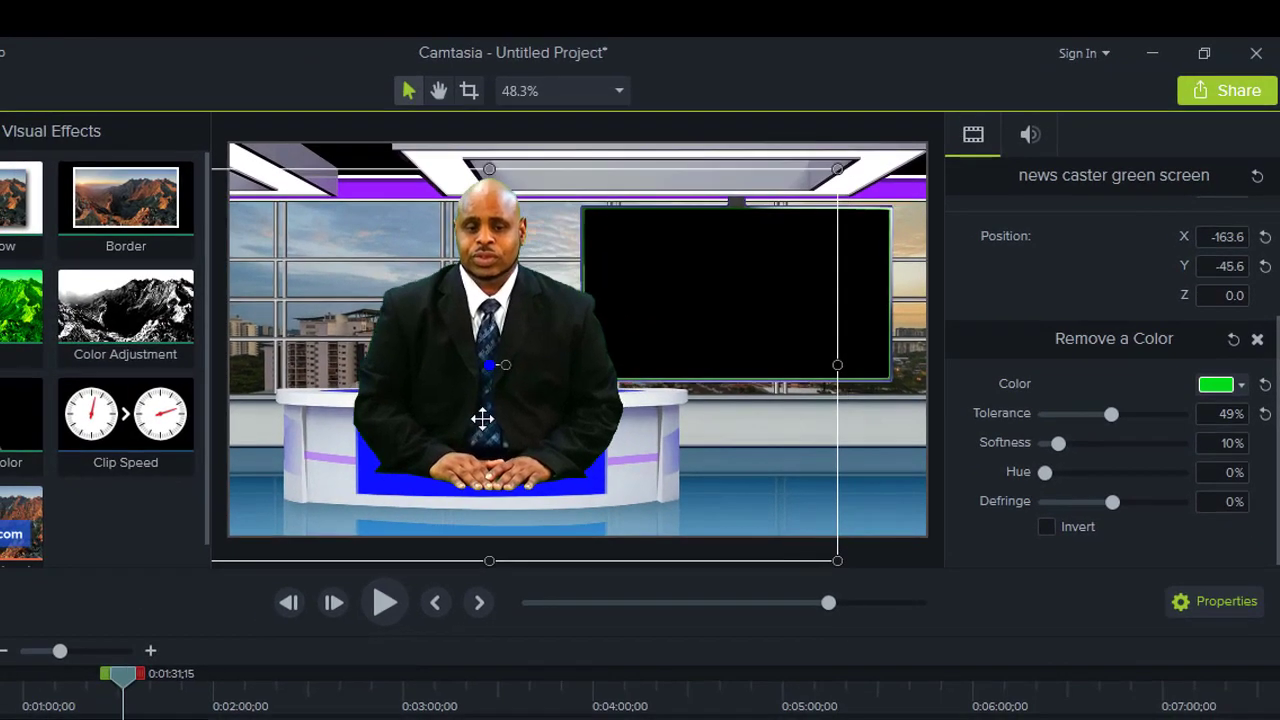
pyautogui.moveTo(482, 418)
pyautogui.mouseDown()
pyautogui.moveTo(482, 402)
pyautogui.moveTo(482, 418)
pyautogui.mouseUp()
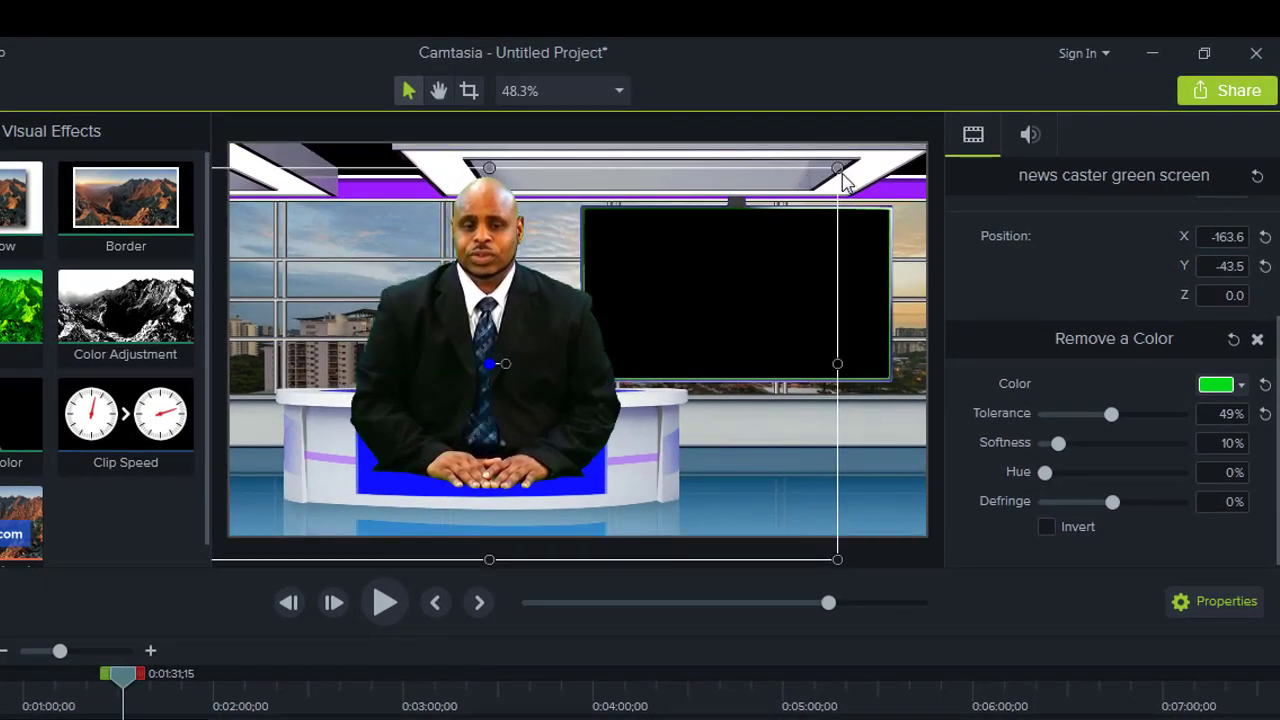
pyautogui.moveTo(836, 170); pyautogui.dragTo(662, 313)
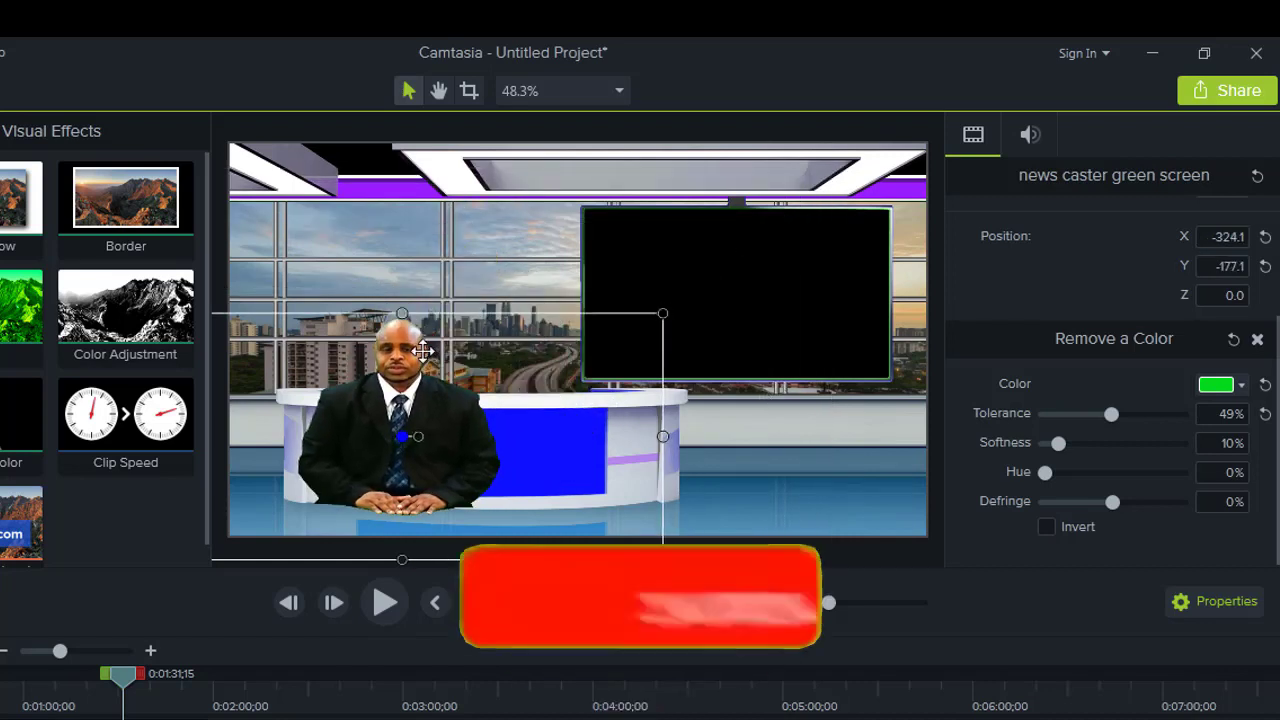
pyautogui.moveTo(402, 314); pyautogui.dragTo(402, 273)
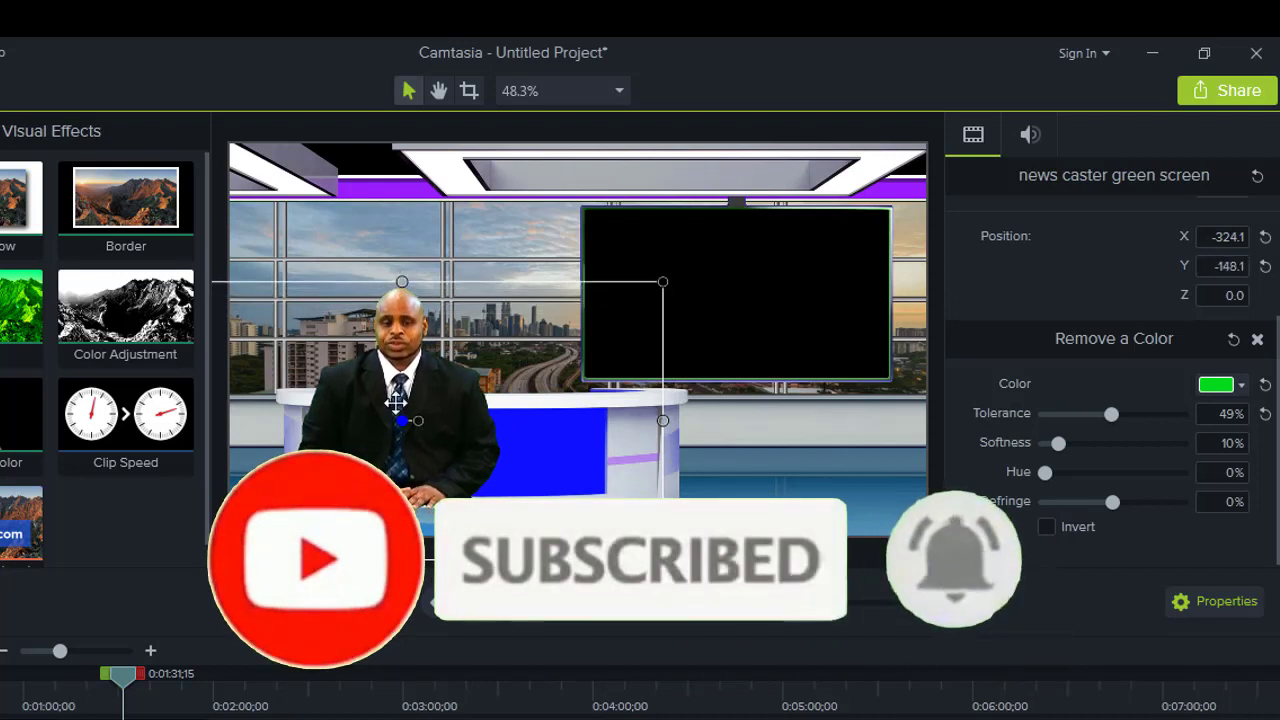
pyautogui.moveTo(399, 384); pyautogui.dragTo(433, 299)
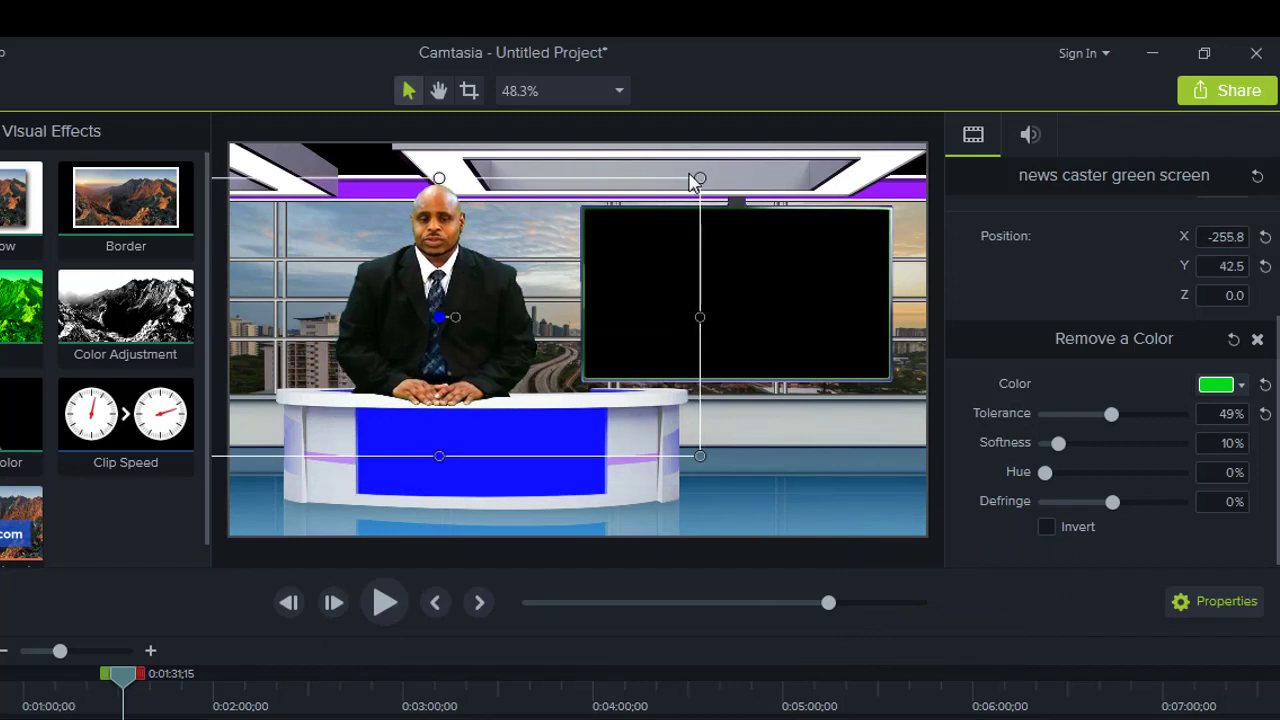
pyautogui.moveTo(698, 178); pyautogui.dragTo(638, 232)
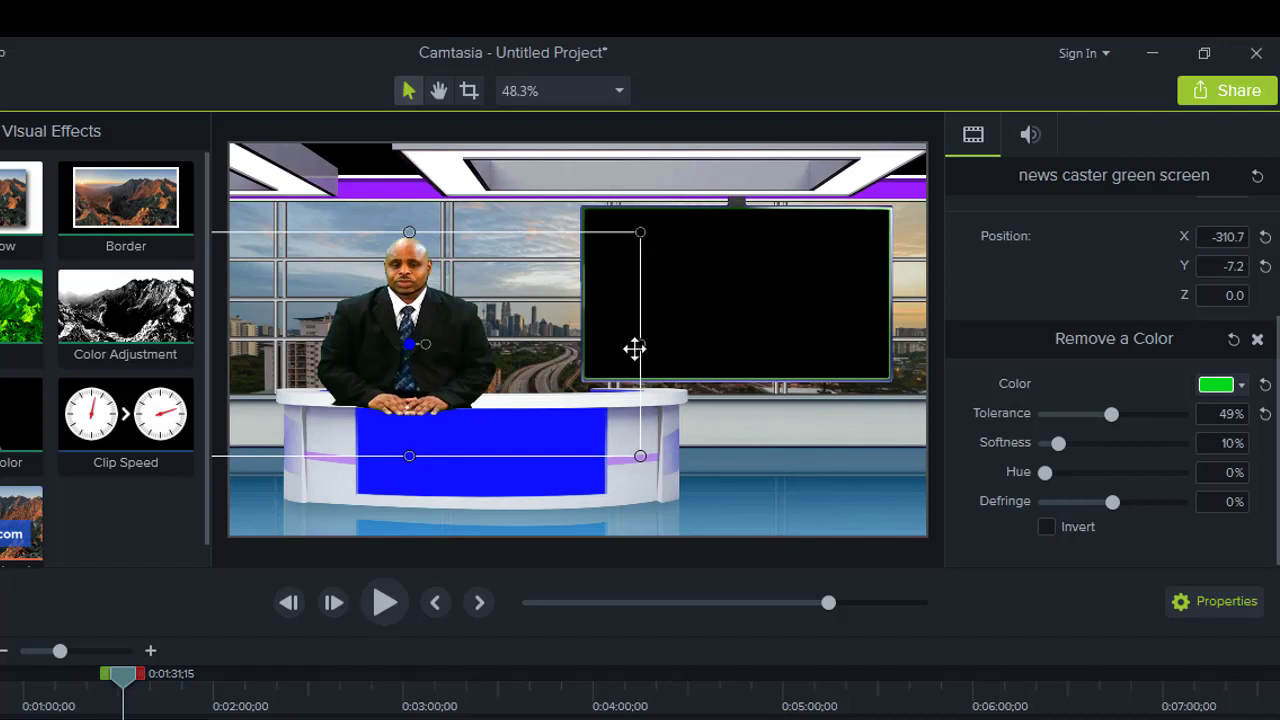
pyautogui.moveTo(615, 347); pyautogui.dragTo(600, 363)
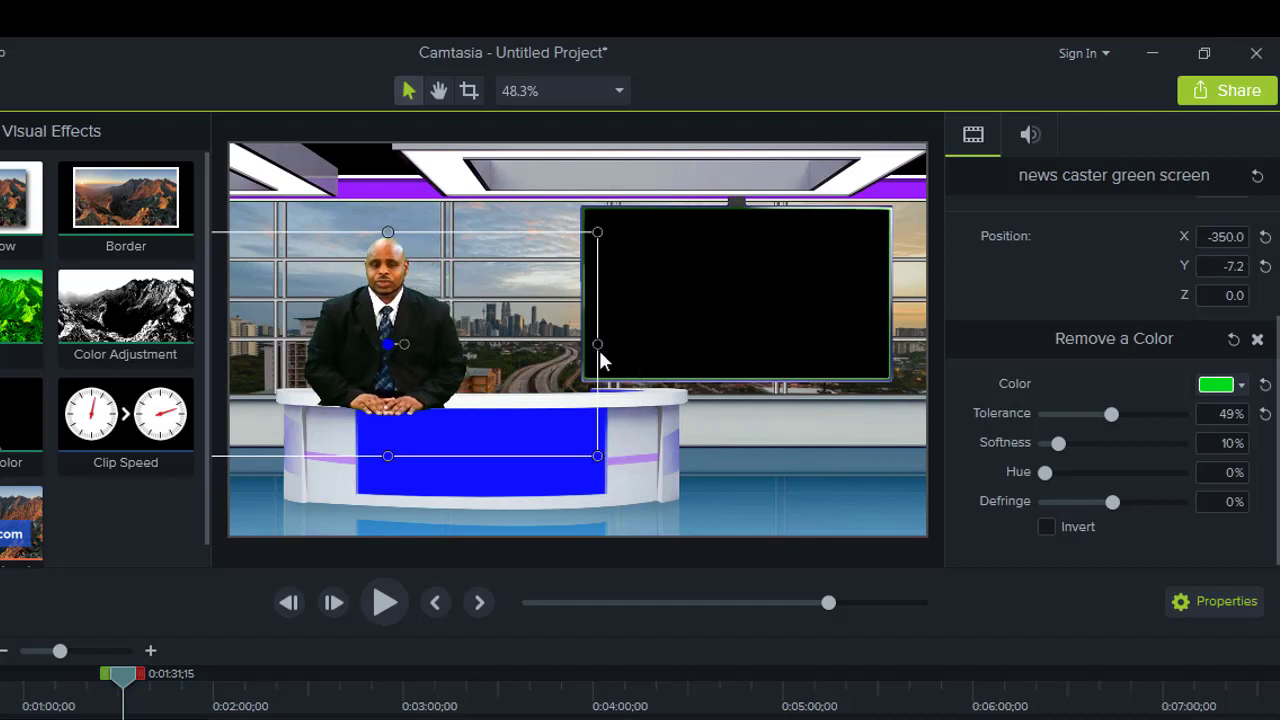
pyautogui.click(600, 363)
pyautogui.moveTo(367, 370); pyautogui.dragTo(413, 366)
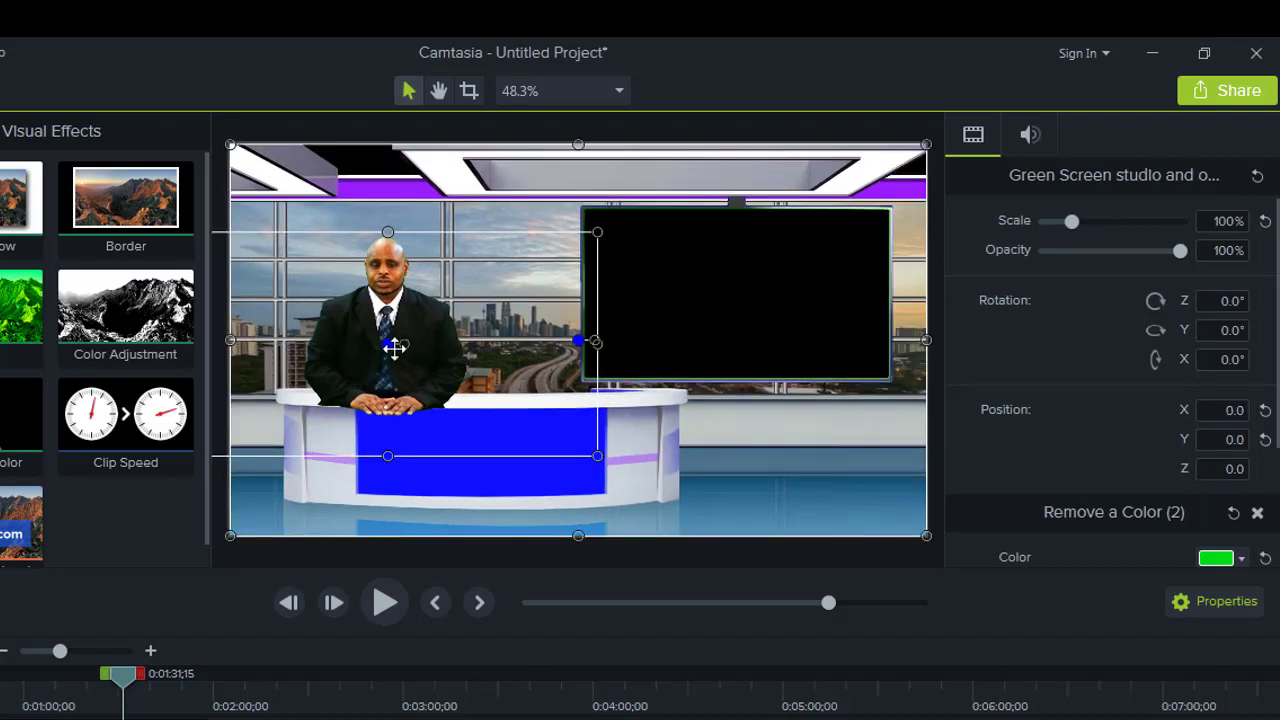
pyautogui.moveTo(400, 340); pyautogui.dragTo(424, 336)
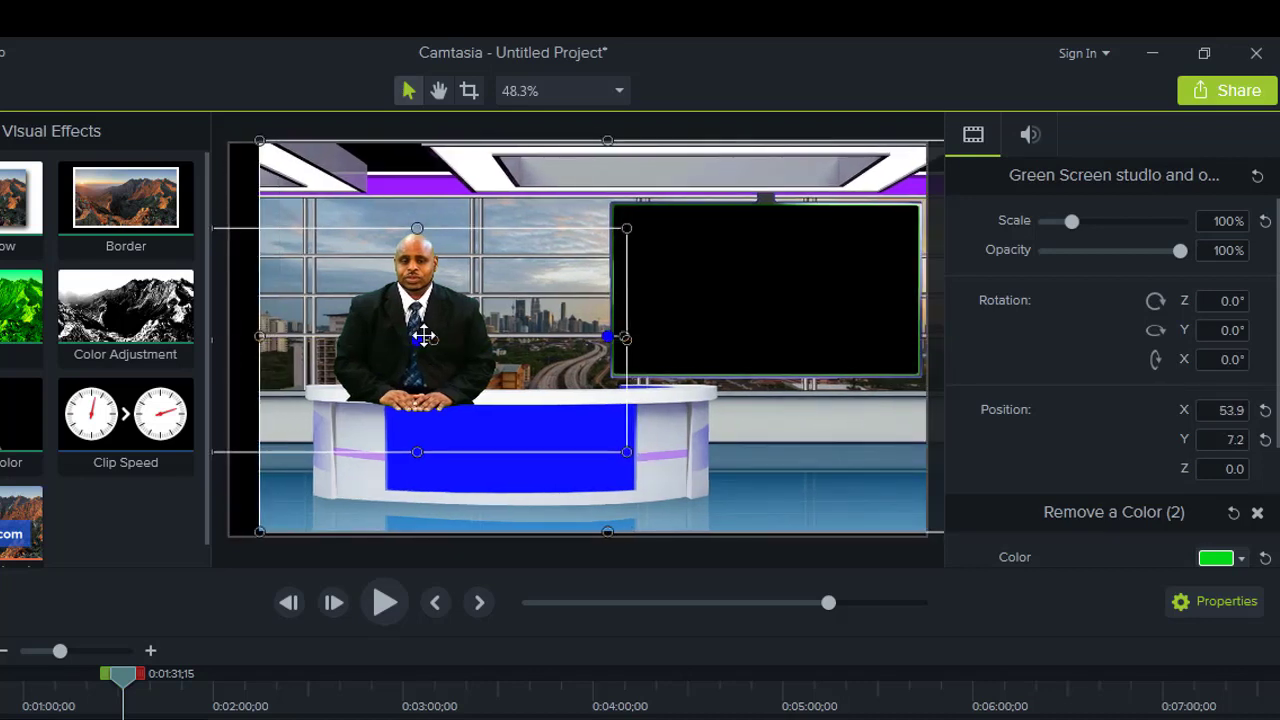
pyautogui.hotkey('ctrl', 'z')
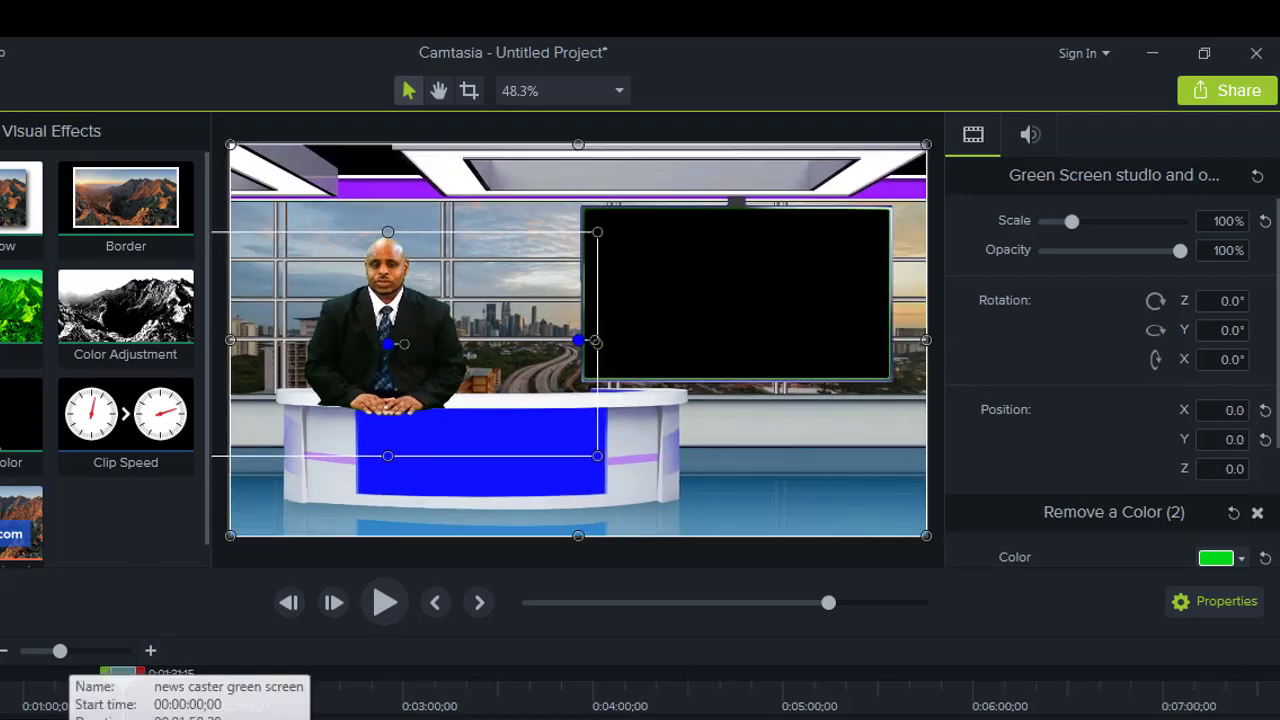
# Shift only the news caster clip right and slightly up so his hands rest on the desktop, and enlarge it slightly
pyautogui.click(75, 715)
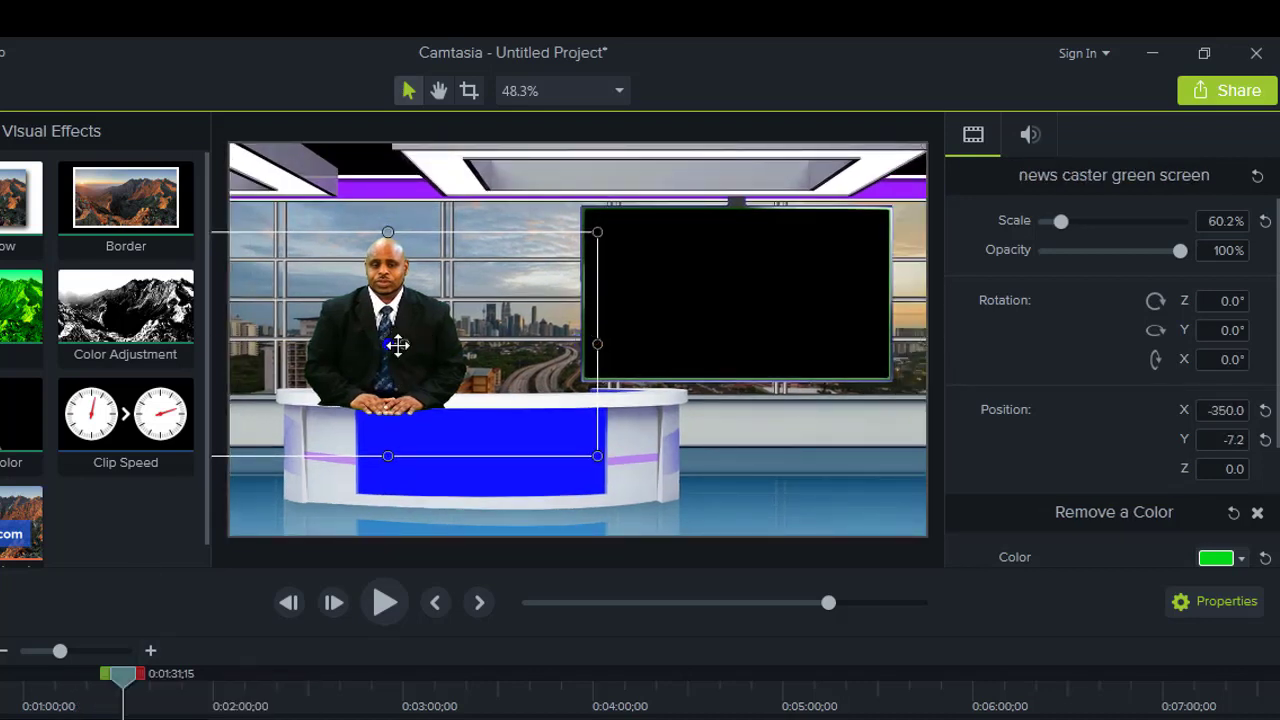
pyautogui.moveTo(397, 345); pyautogui.dragTo(440, 329)
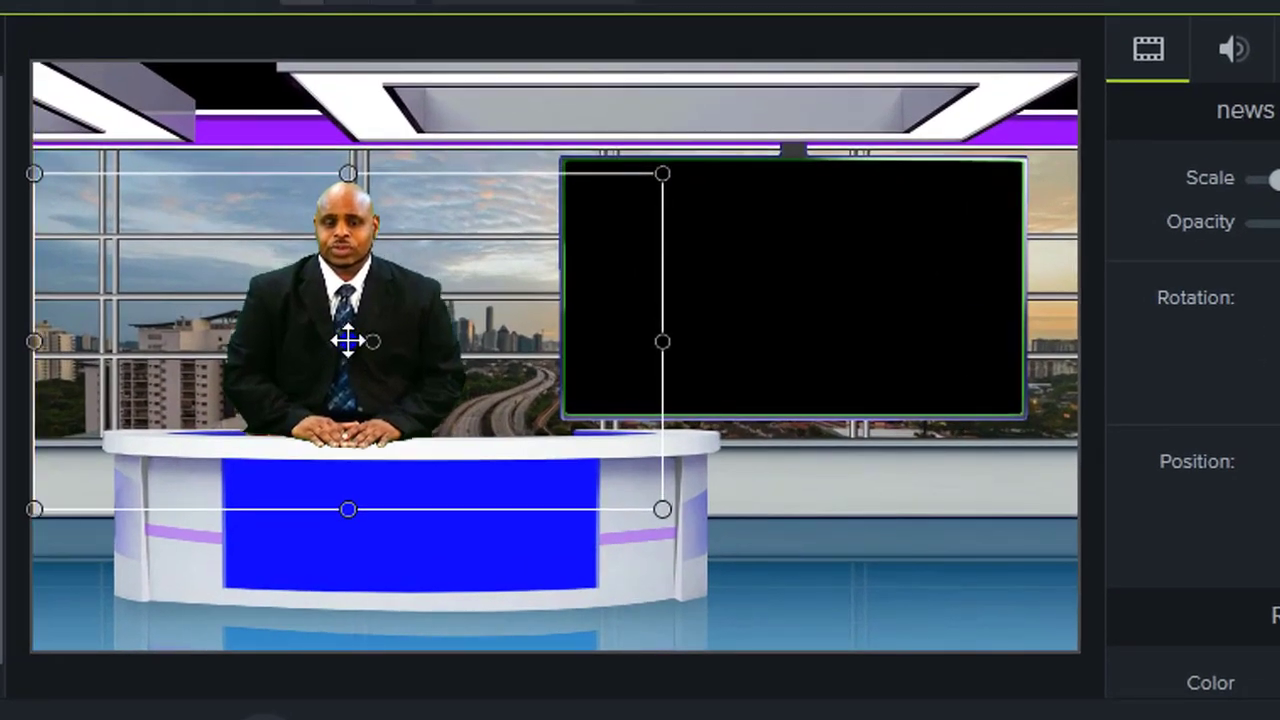
pyautogui.moveTo(347, 341); pyautogui.dragTo(349, 341)
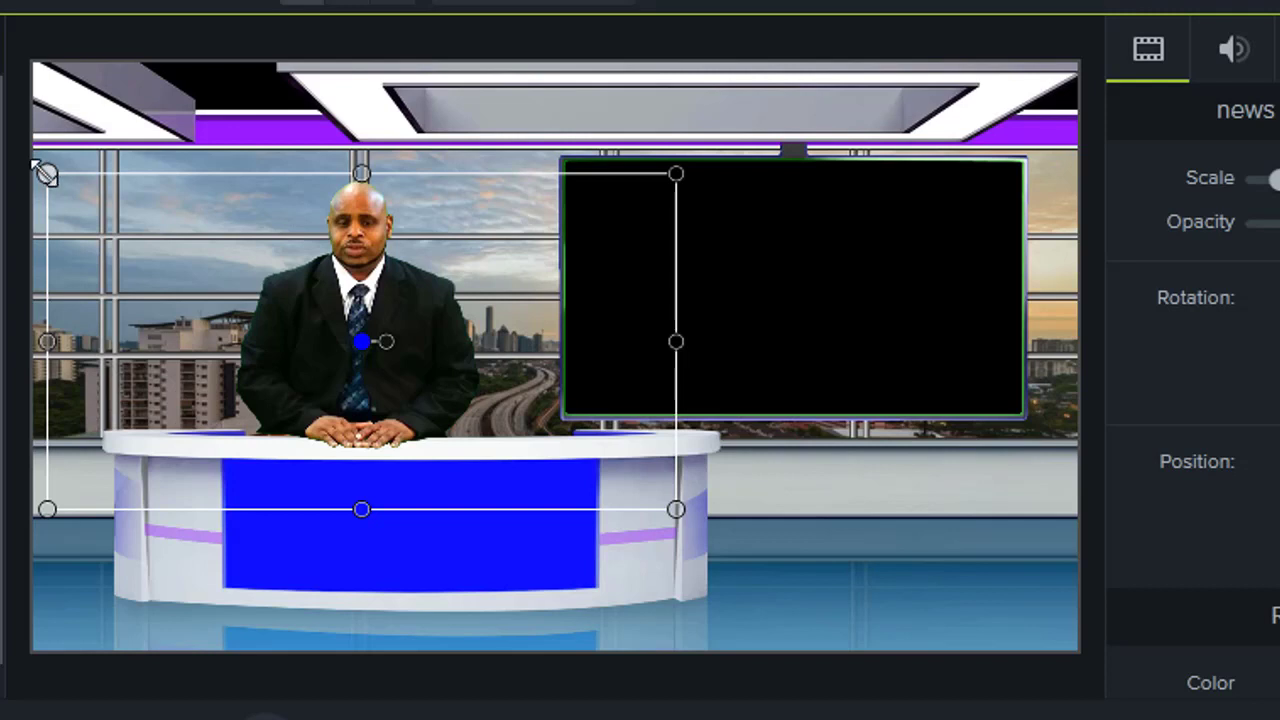
pyautogui.moveTo(46, 173)
pyautogui.mouseDown()
pyautogui.moveTo(28, 137)
pyautogui.moveTo(34, 177)
pyautogui.moveTo(30, 163)
pyautogui.mouseUp()
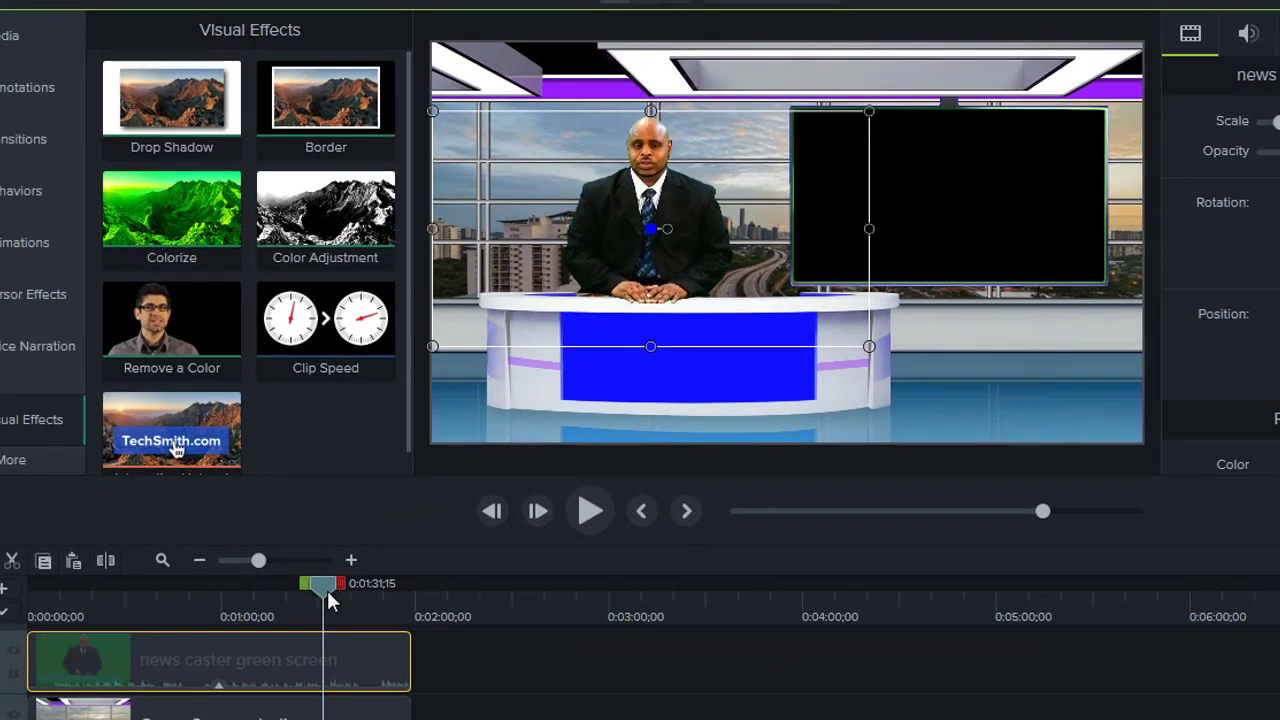
# Preview the composited news caster scene from the start of the timeline for about eight seconds
pyautogui.moveTo(325, 590); pyautogui.dragTo(32, 590)
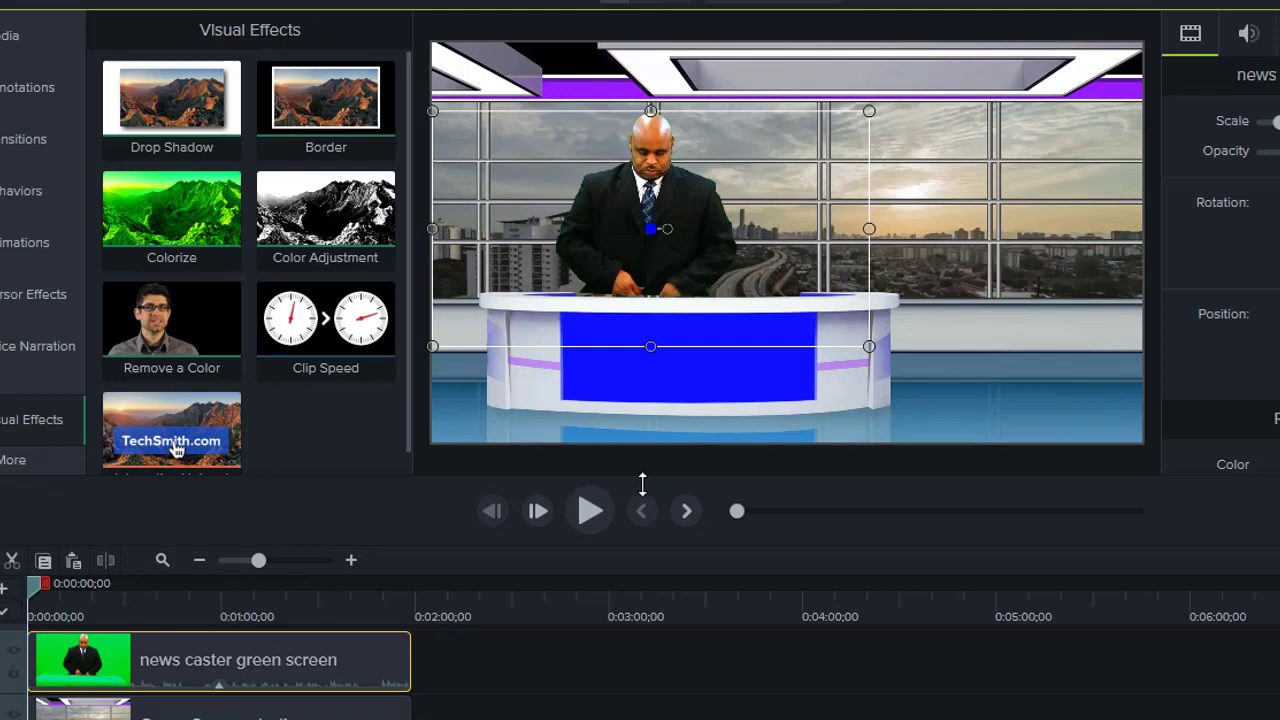
pyautogui.click(590, 511)
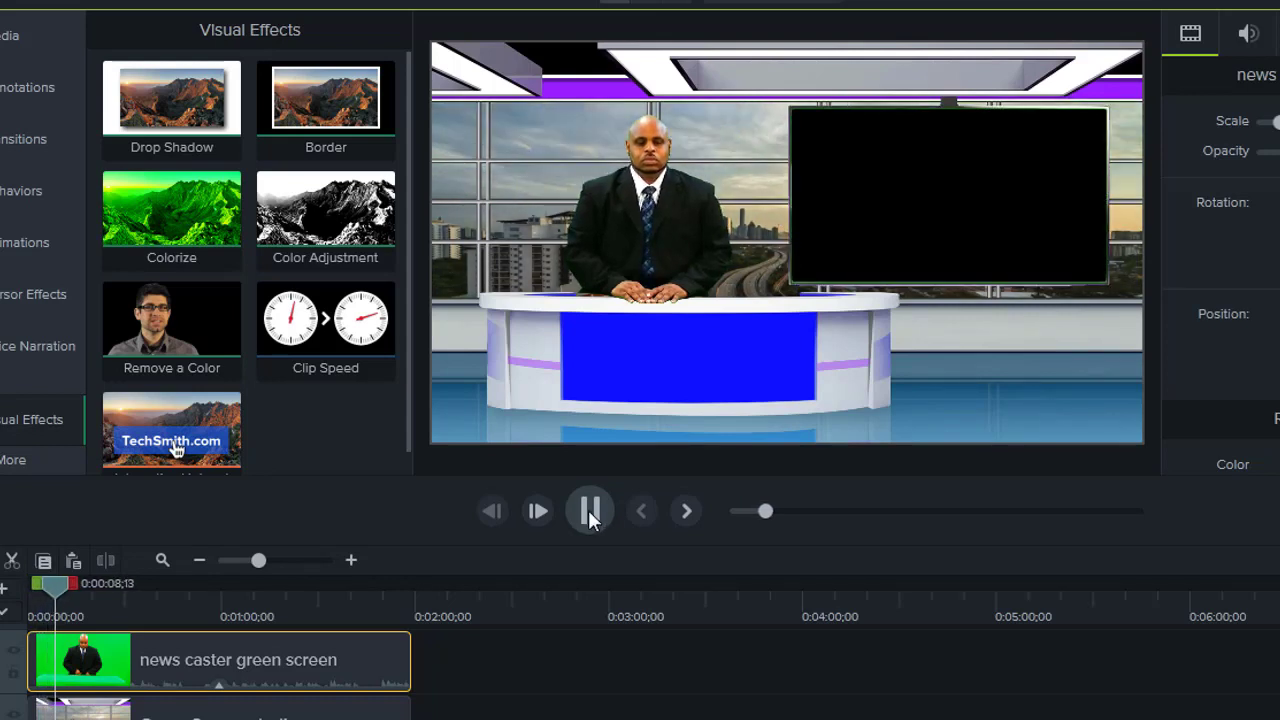
pyautogui.click(589, 512)
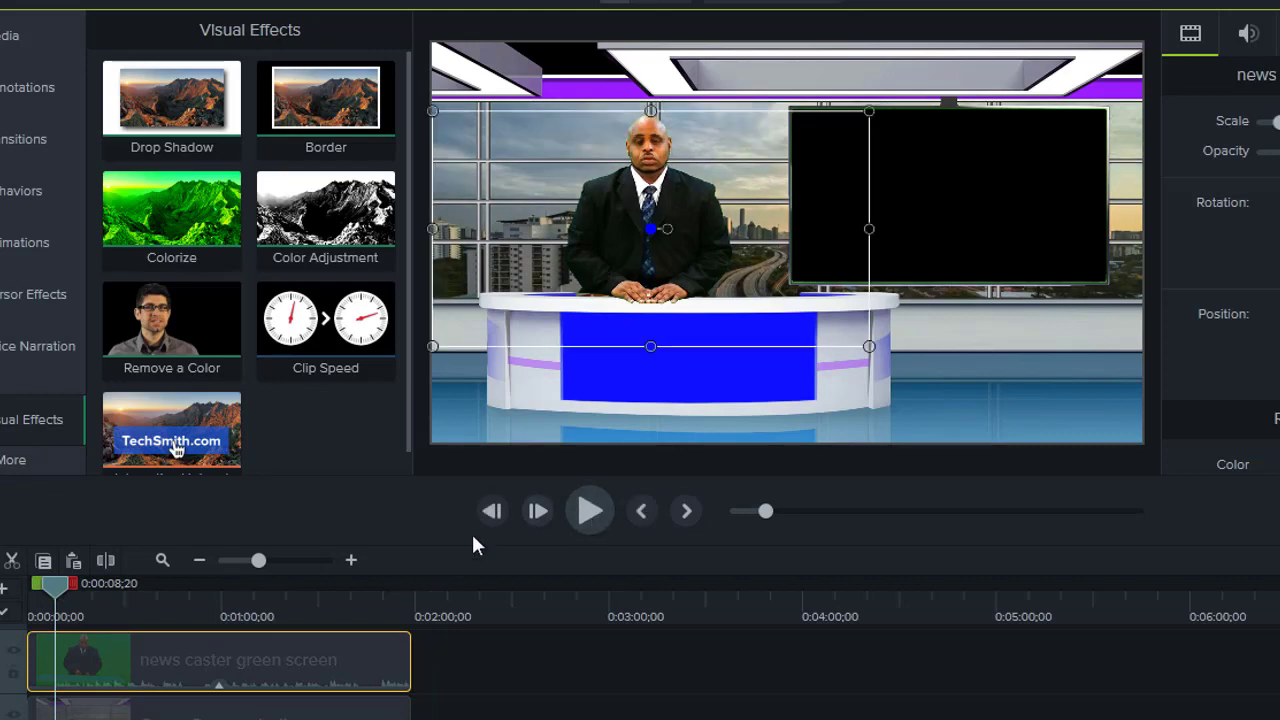
# Add lower third.mp4 at the start of Track 4 and apply the Remove a Color visual effect to it
pyautogui.click(14, 36)
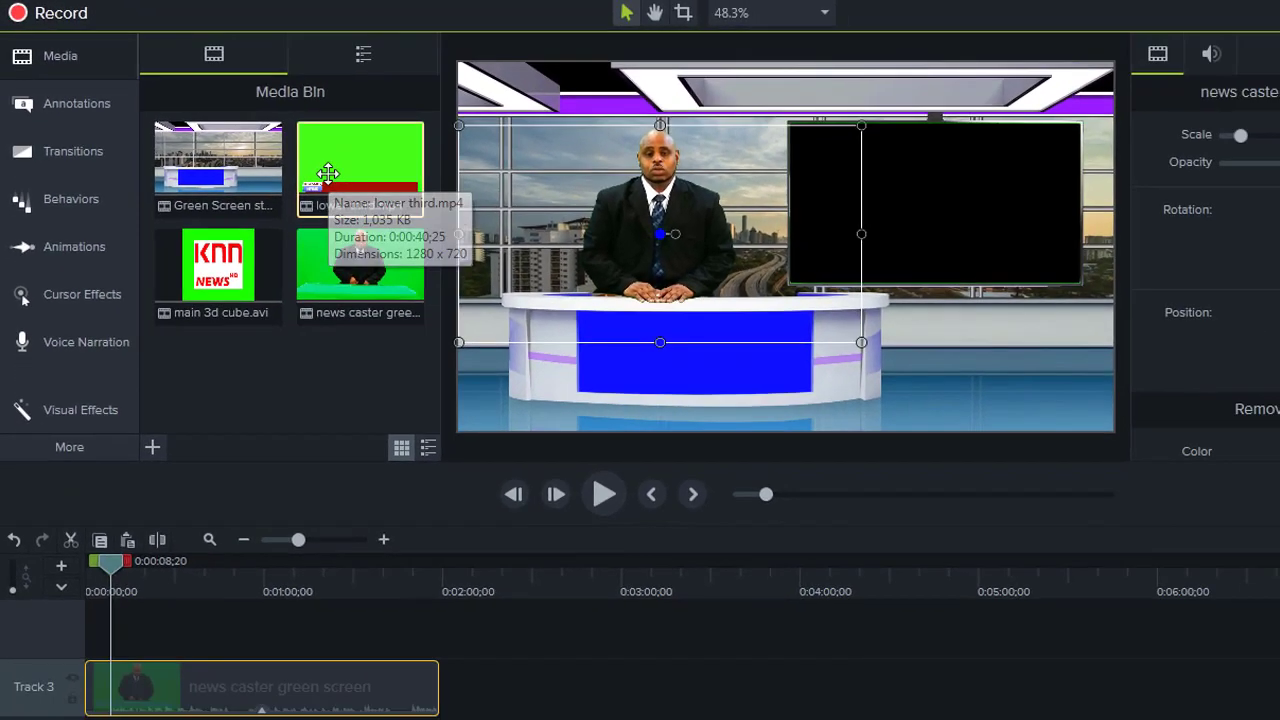
pyautogui.moveTo(328, 173); pyautogui.dragTo(100, 626)
pyautogui.click(92, 413)
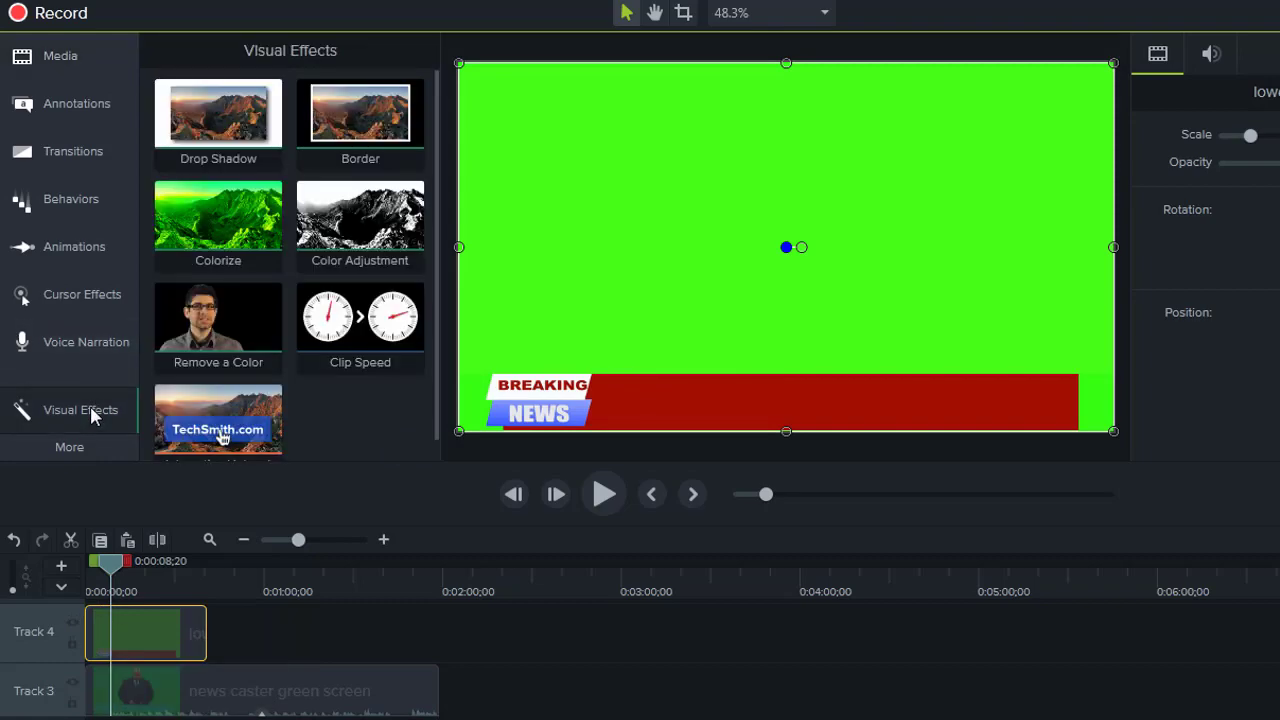
pyautogui.moveTo(218, 320); pyautogui.dragTo(130, 613)
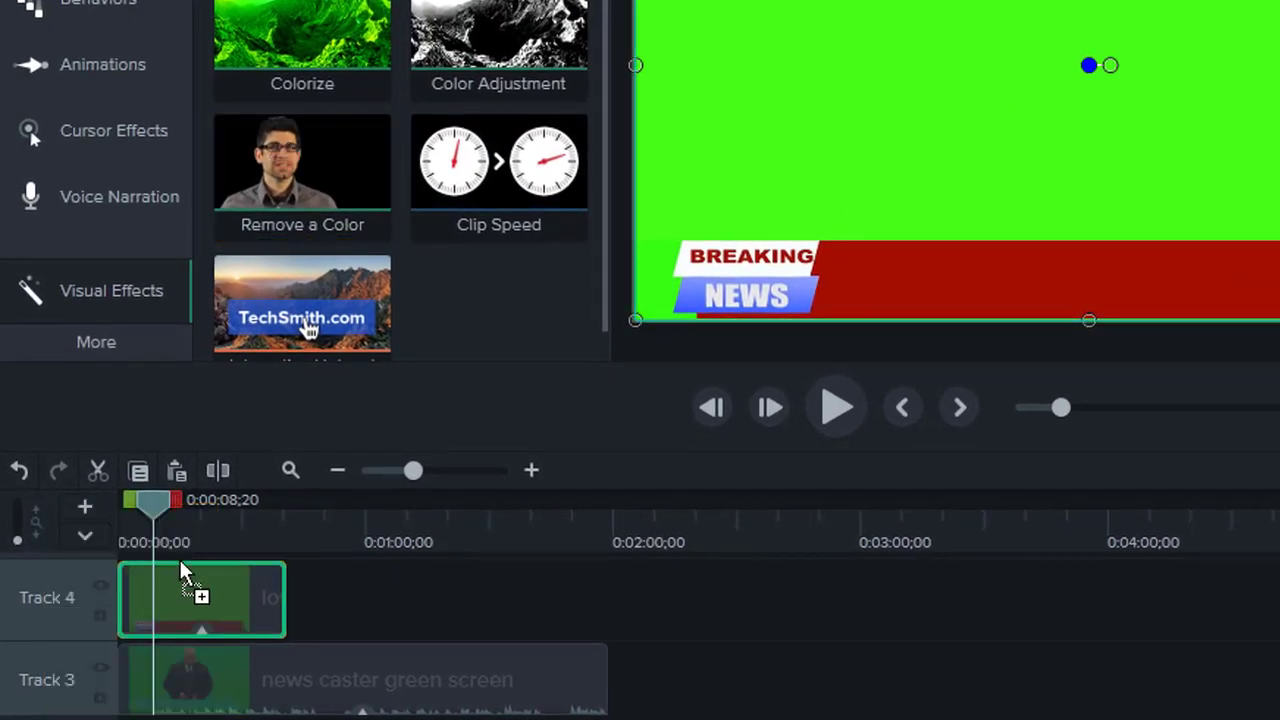
pyautogui.moveTo(180, 572); pyautogui.dragTo(181, 581)
pyautogui.moveTo(158, 578); pyautogui.dragTo(160, 590)
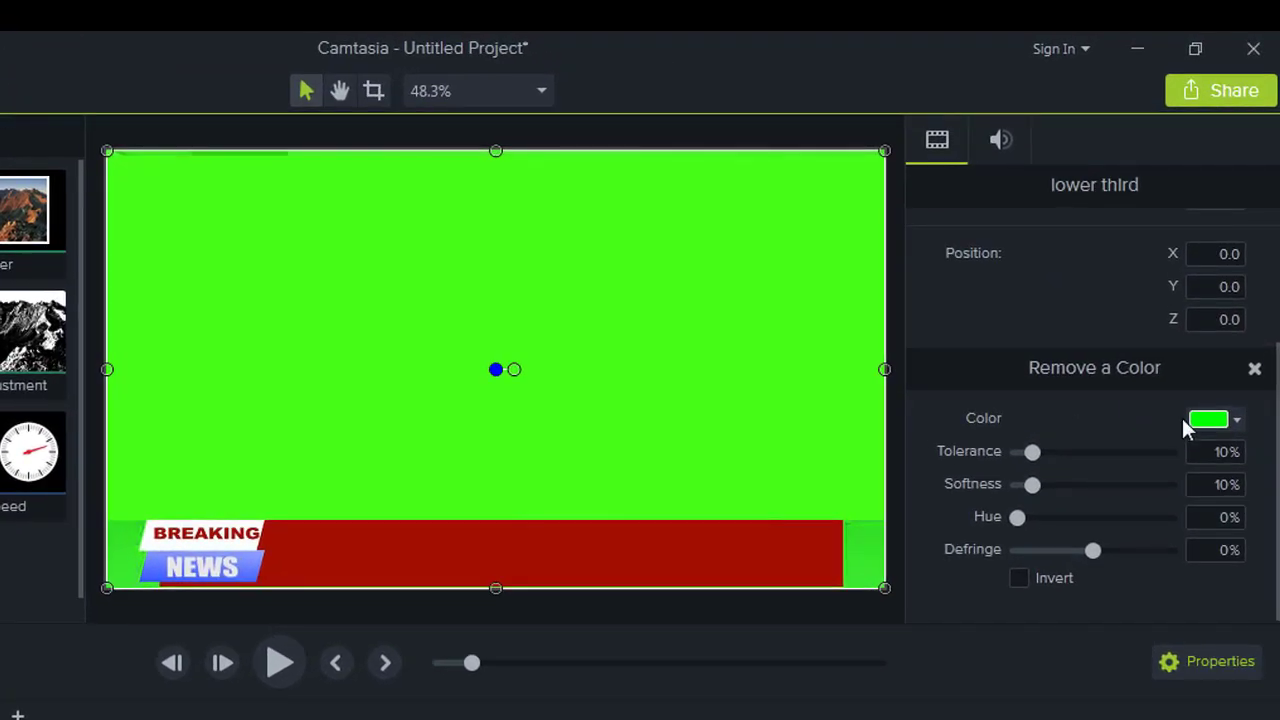
# Sample the bright green background in the canvas as the lower third clip's colour to remove
pyautogui.click(1236, 421)
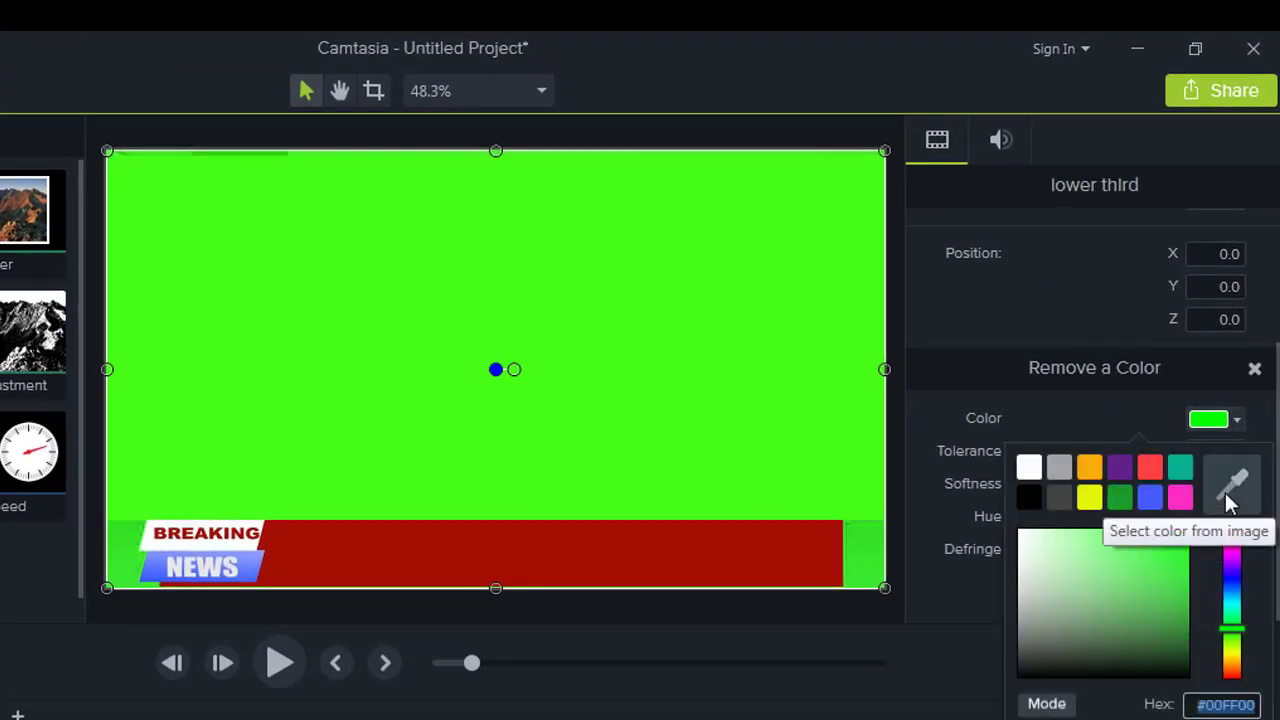
pyautogui.click(1229, 503)
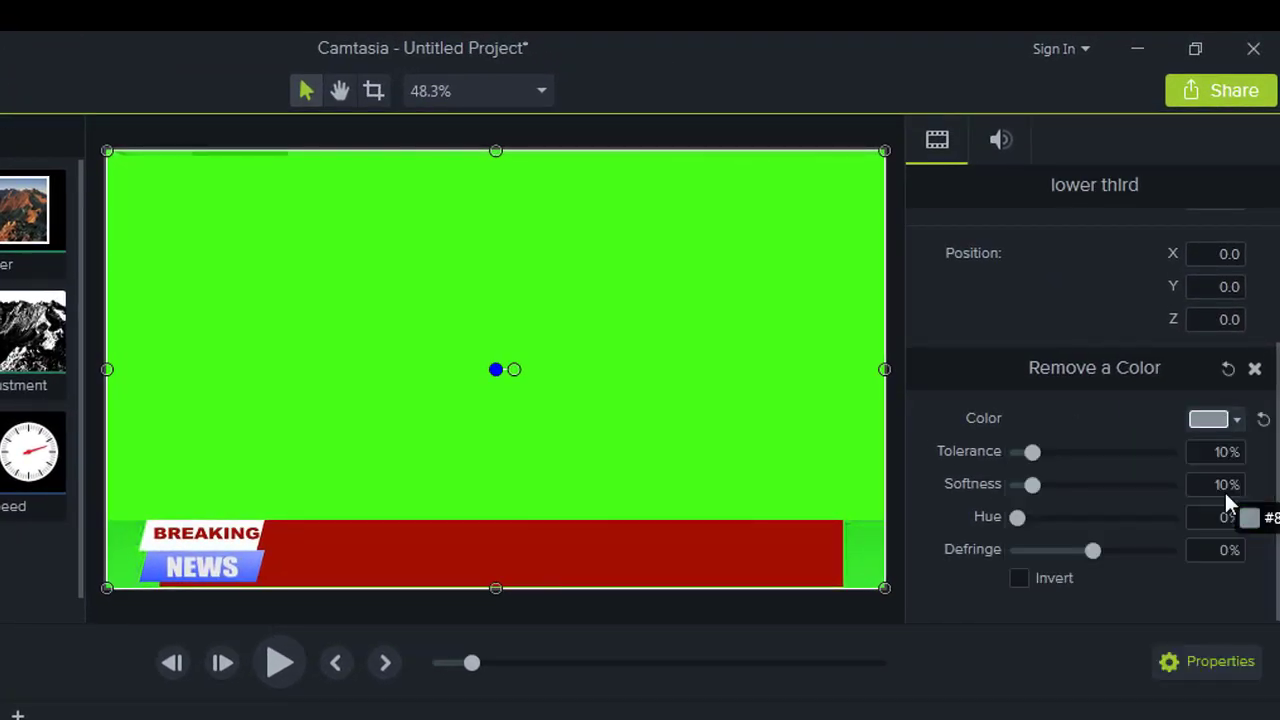
pyautogui.click(738, 375)
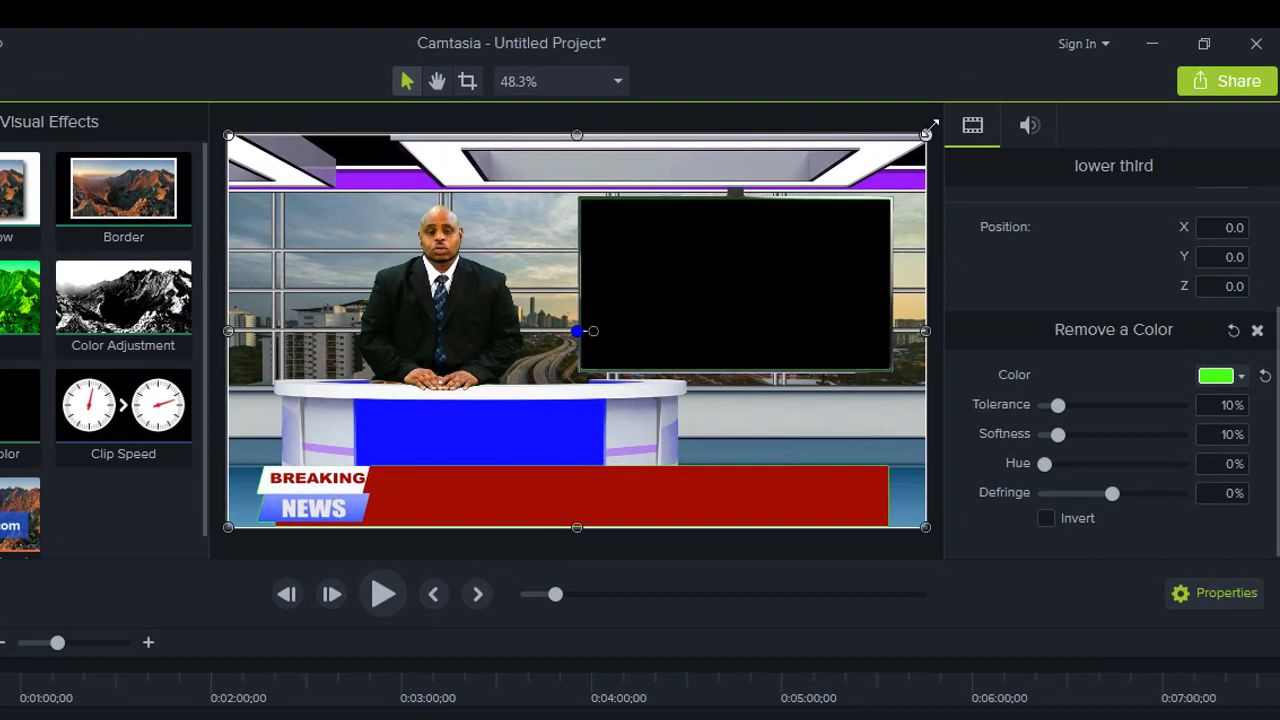
# Enlarge the lower third slightly towards its upper-right corner and nudge it horizontally until the banner sits close to the canvas's left edge
pyautogui.moveTo(933, 124); pyautogui.dragTo(941, 110)
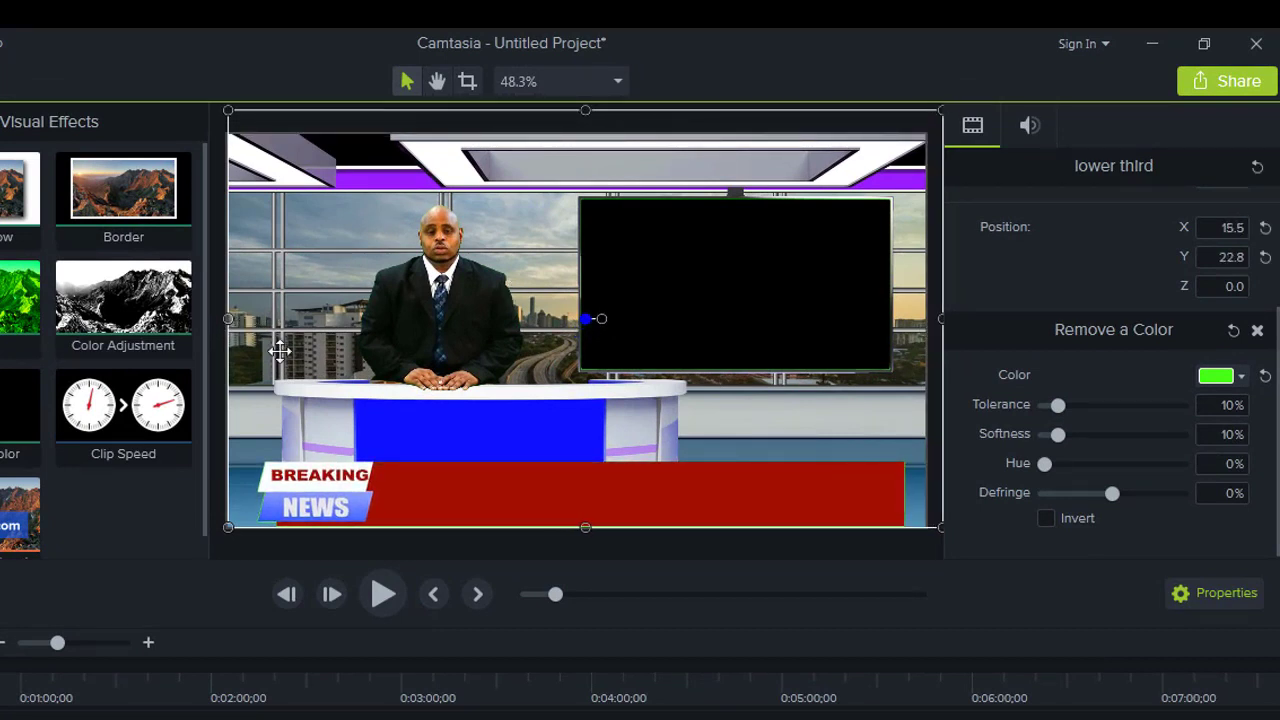
pyautogui.hotkey('shift', 'Left')
pyautogui.hotkey('shift', 'Left')
pyautogui.hotkey('shift', 'Left')
pyautogui.hotkey('shift', 'Left')
pyautogui.hotkey('shift', 'Left')
pyautogui.hotkey('shift', 'Left')
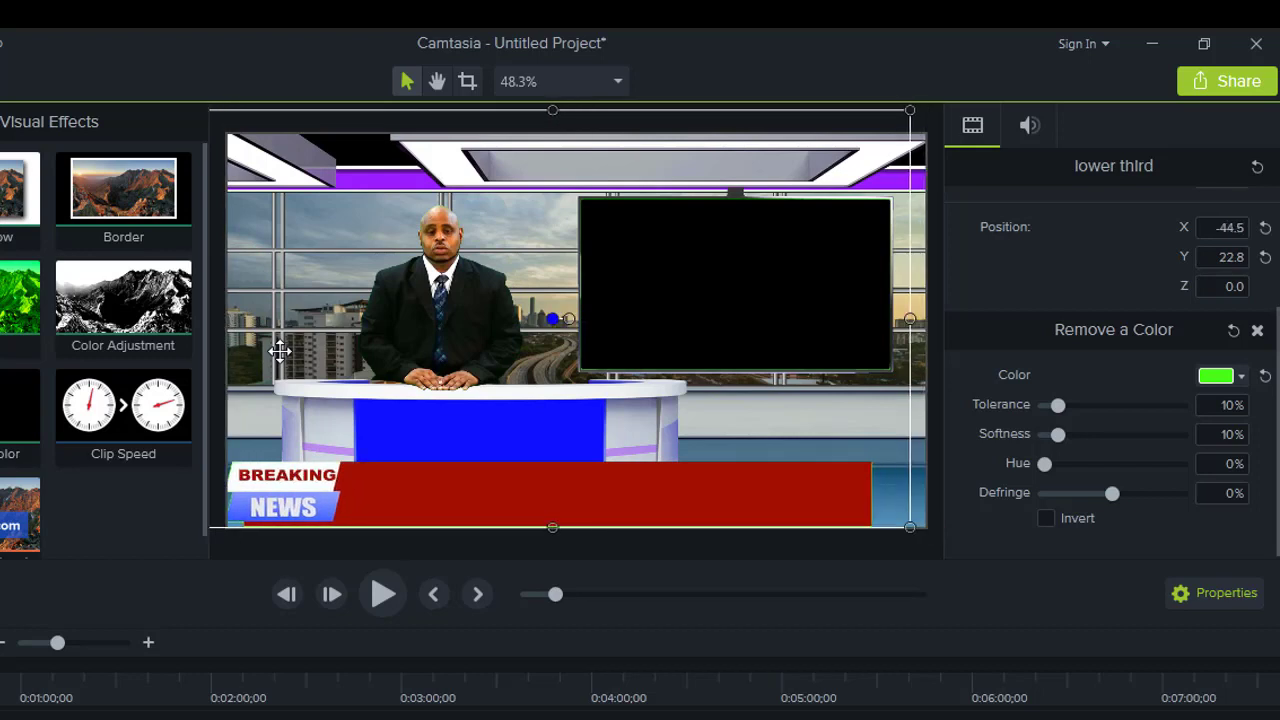
pyautogui.press('Right')
pyautogui.press('Right')
pyautogui.press('Right')
pyautogui.press('Right')
pyautogui.press('Right')
pyautogui.press('Right')
pyautogui.press('Right')
pyautogui.press('Right')
pyautogui.press('Right')
pyautogui.press('Right')
pyautogui.press('Right')
pyautogui.press('Right')
pyautogui.press('Right')
pyautogui.press('Right')
pyautogui.press('Right')
pyautogui.press('Right')
pyautogui.press('Right')
pyautogui.press('Right')
pyautogui.press('Right')
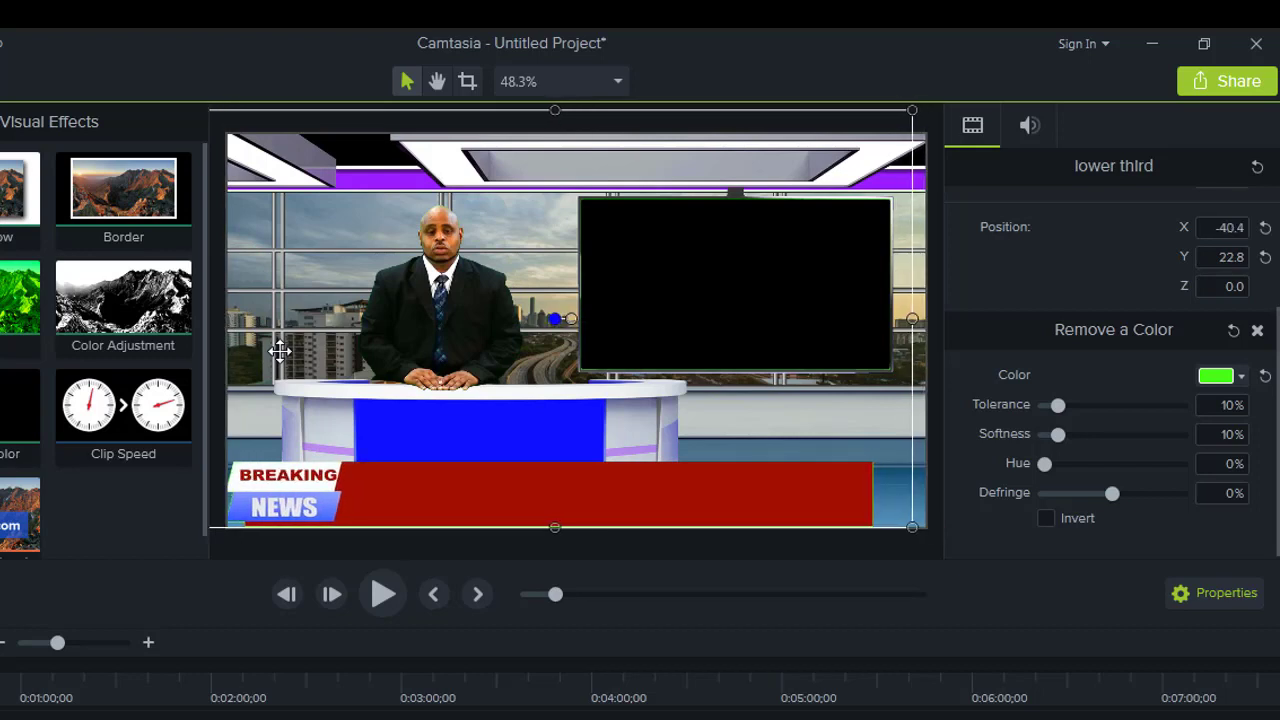
pyautogui.press('Right')
pyautogui.press('Right')
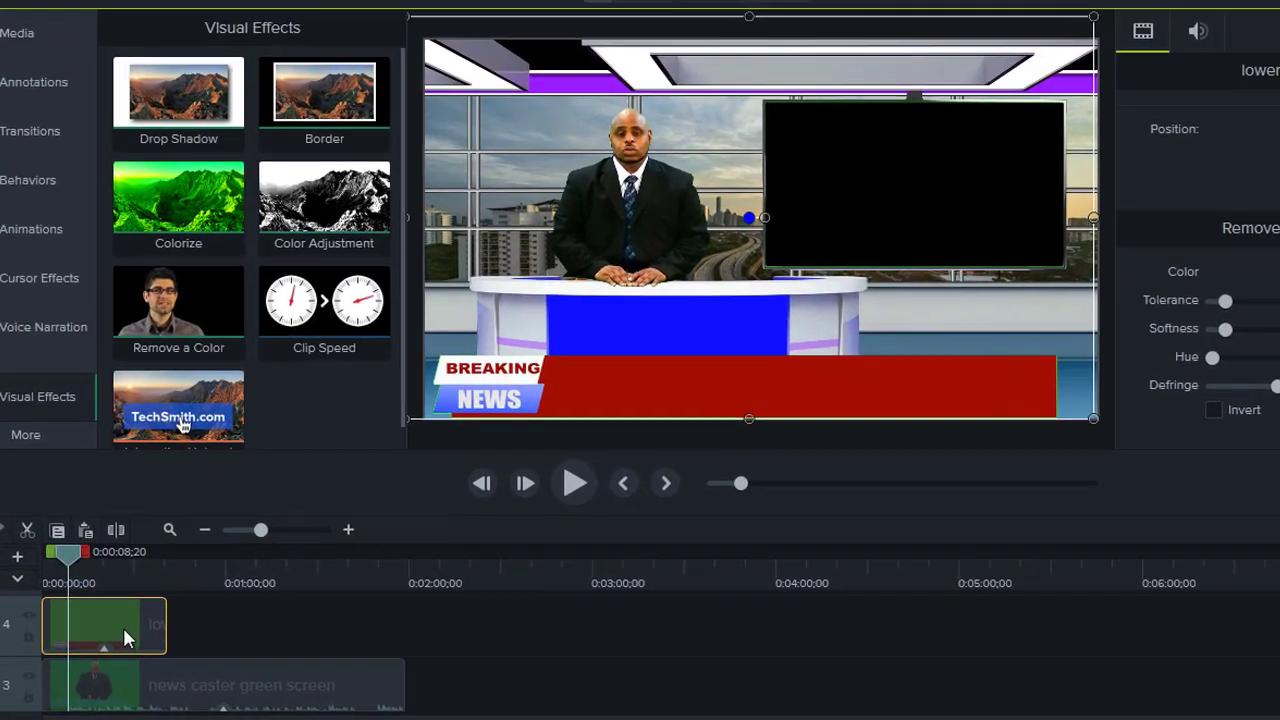
# Copy the lower third clip and paste it twice on Track 4, placing the copies end to end after the original
pyautogui.rightClick(118, 624)
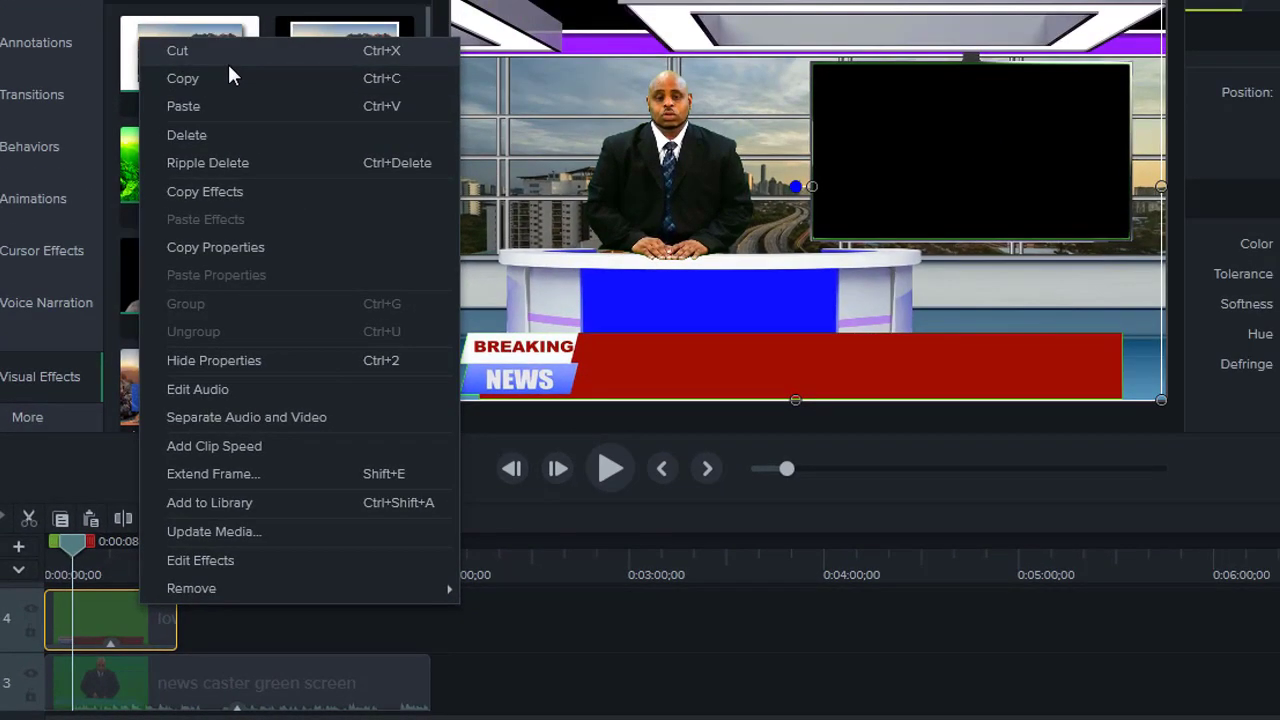
pyautogui.click(258, 0)
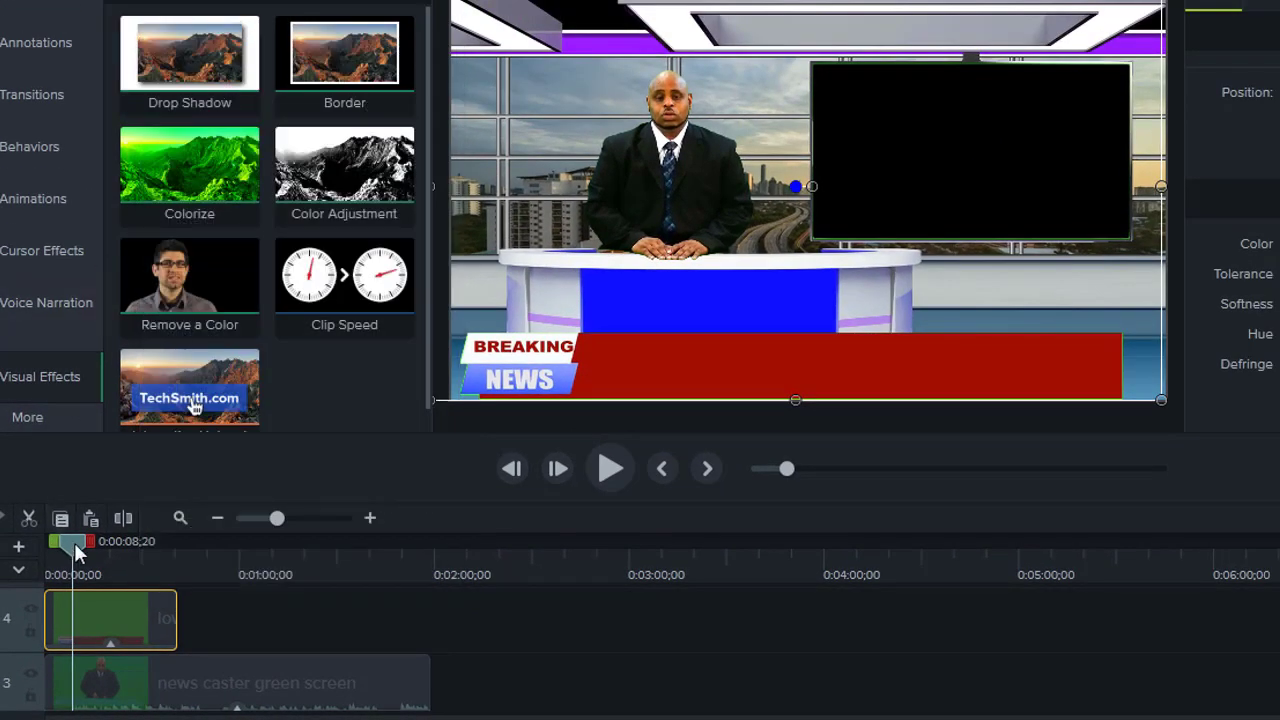
pyautogui.moveTo(74, 542); pyautogui.dragTo(186, 602)
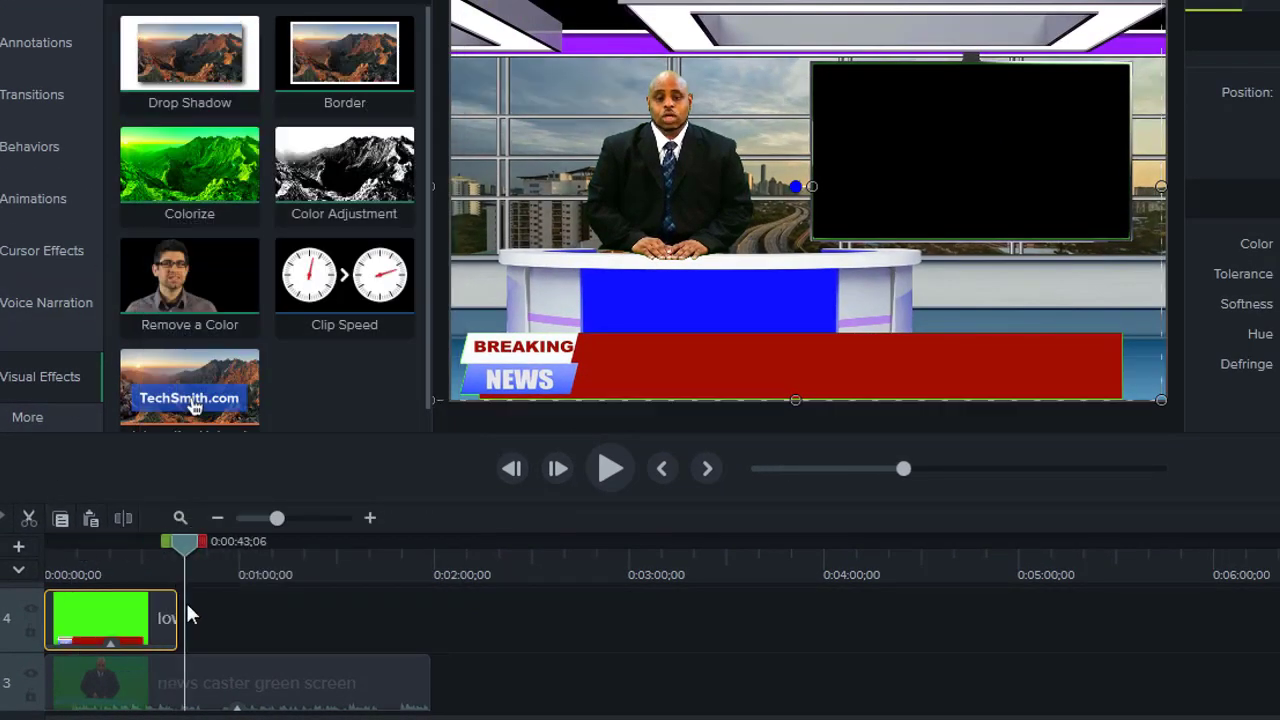
pyautogui.hotkey('ctrl', 'v')
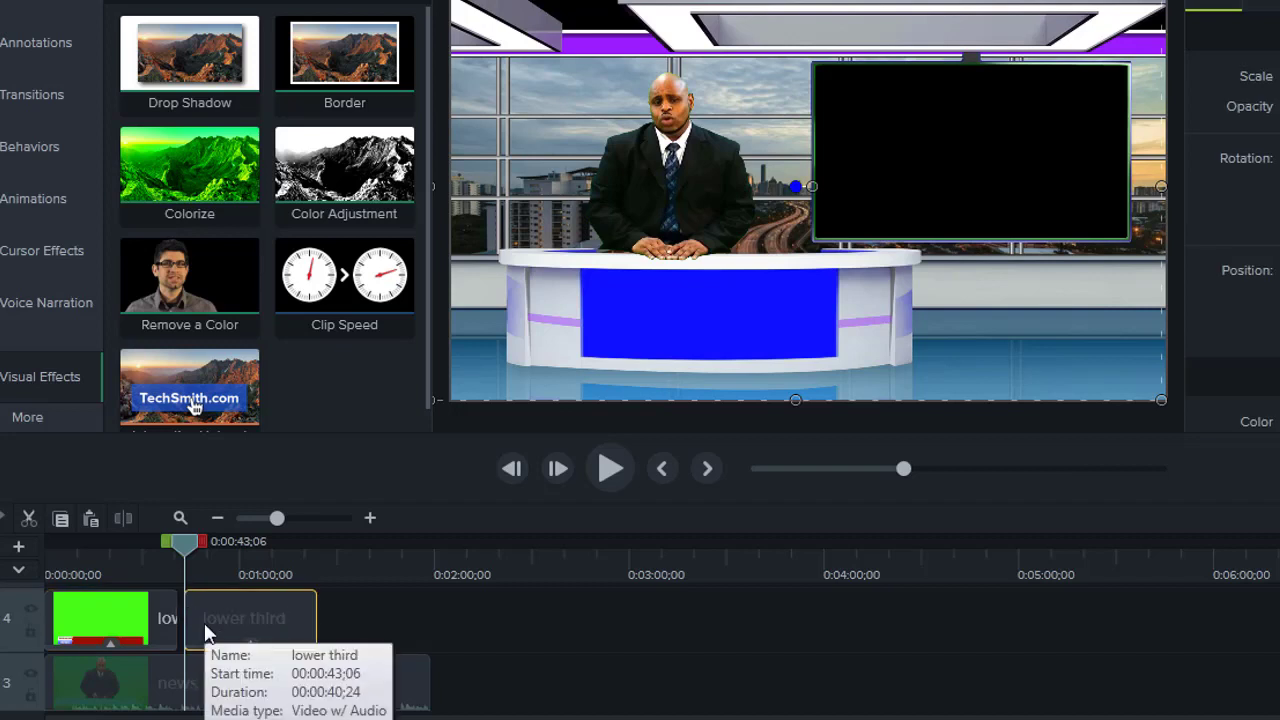
pyautogui.moveTo(205, 633); pyautogui.dragTo(163, 614)
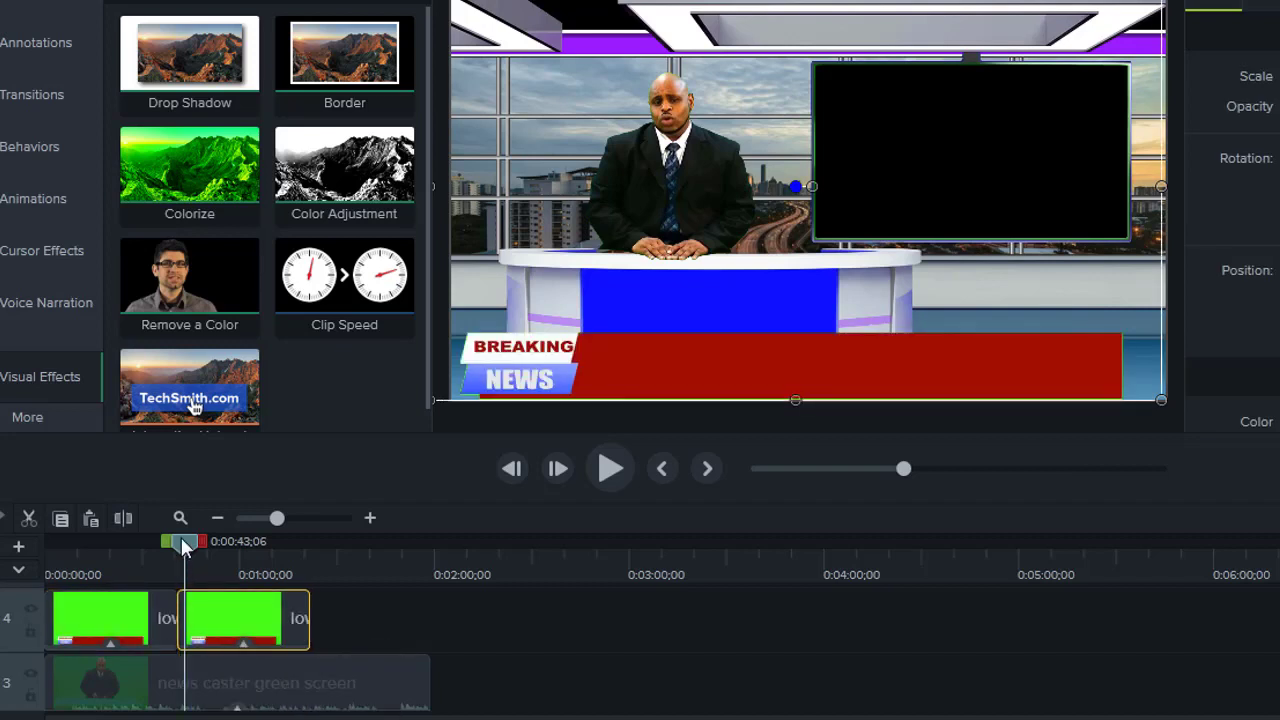
pyautogui.moveTo(183, 545); pyautogui.dragTo(305, 538)
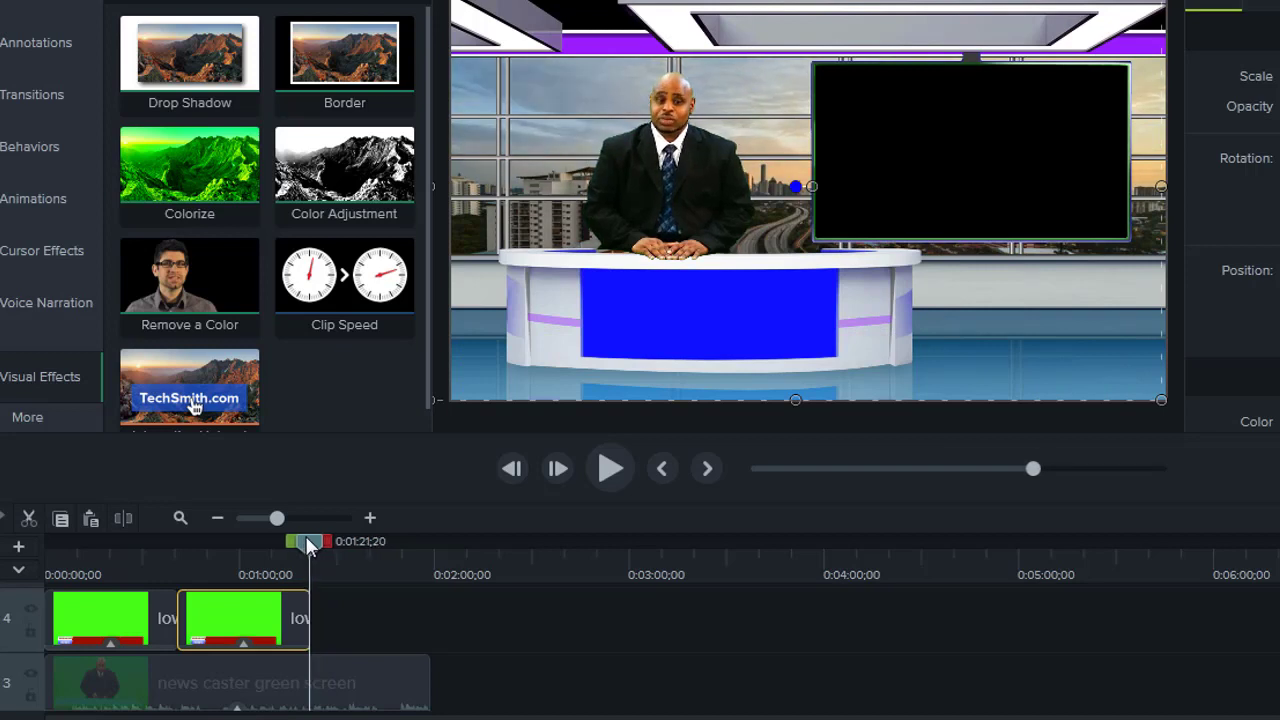
pyautogui.hotkey('ctrl', 'v')
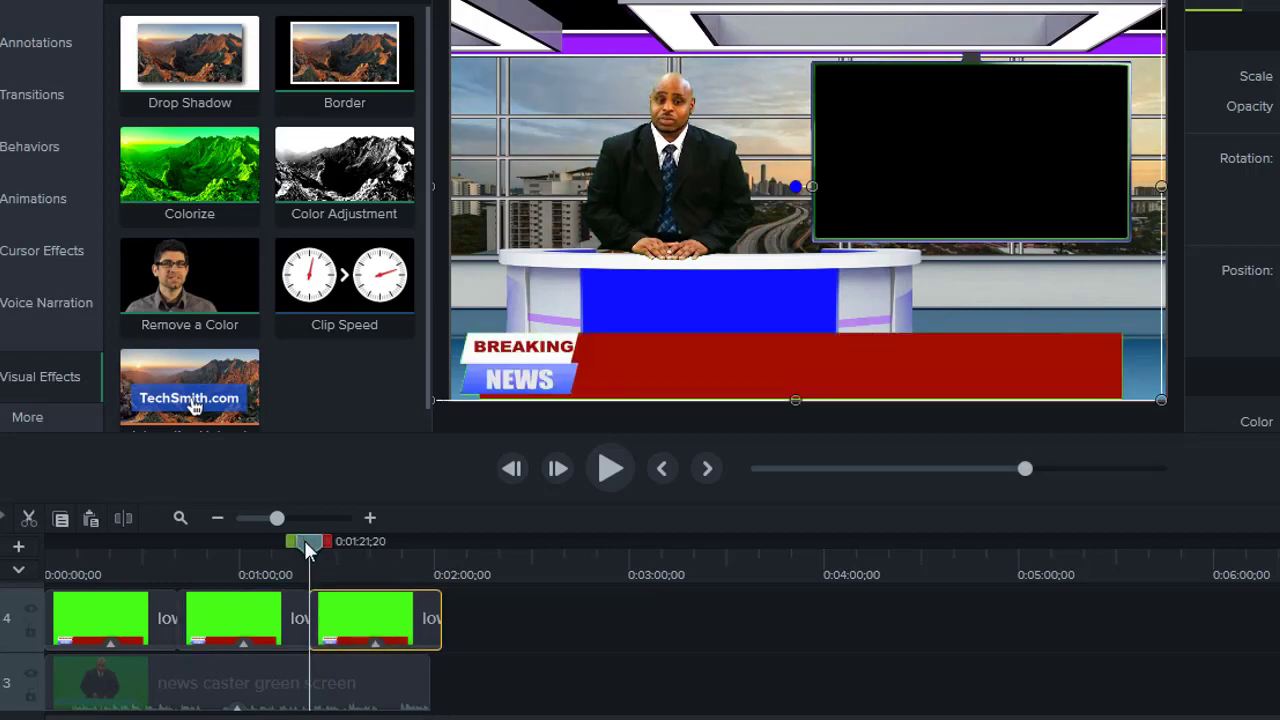
# Split the third lower third clip at 0:01:59;02, where the news caster clip ends, and delete the leftover piece
pyautogui.moveTo(304, 540); pyautogui.dragTo(426, 555)
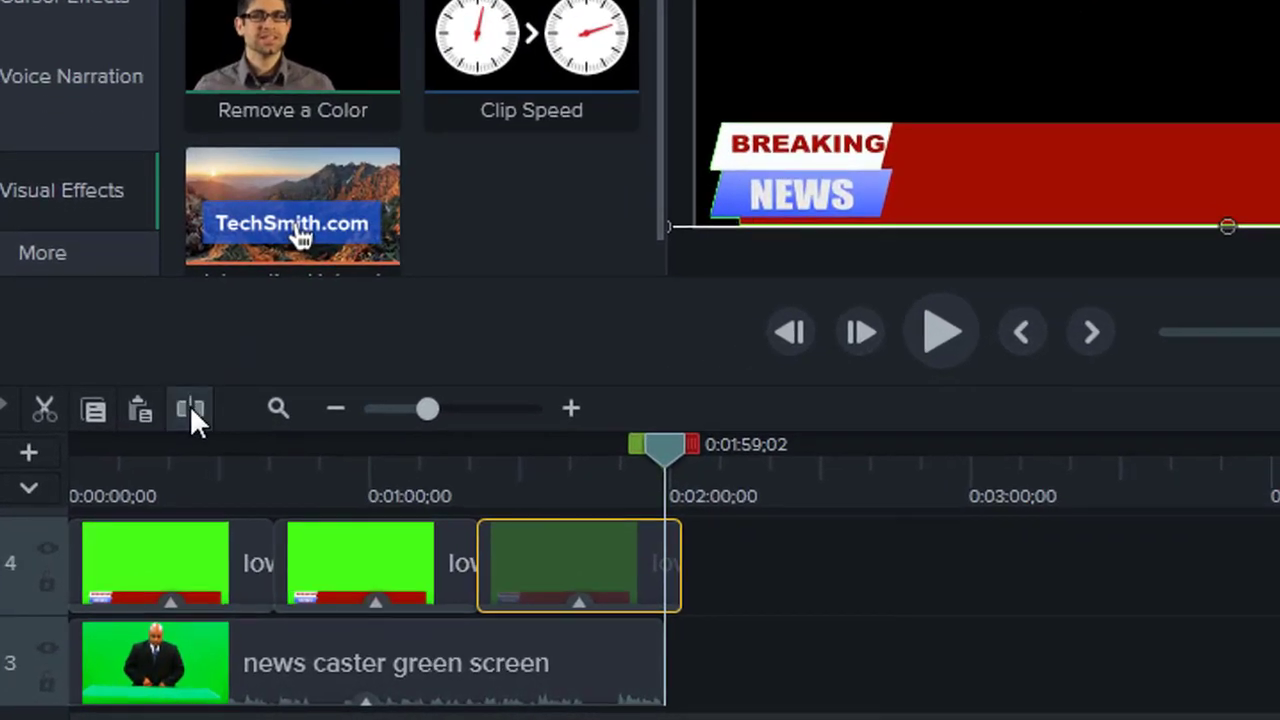
pyautogui.click(533, 608)
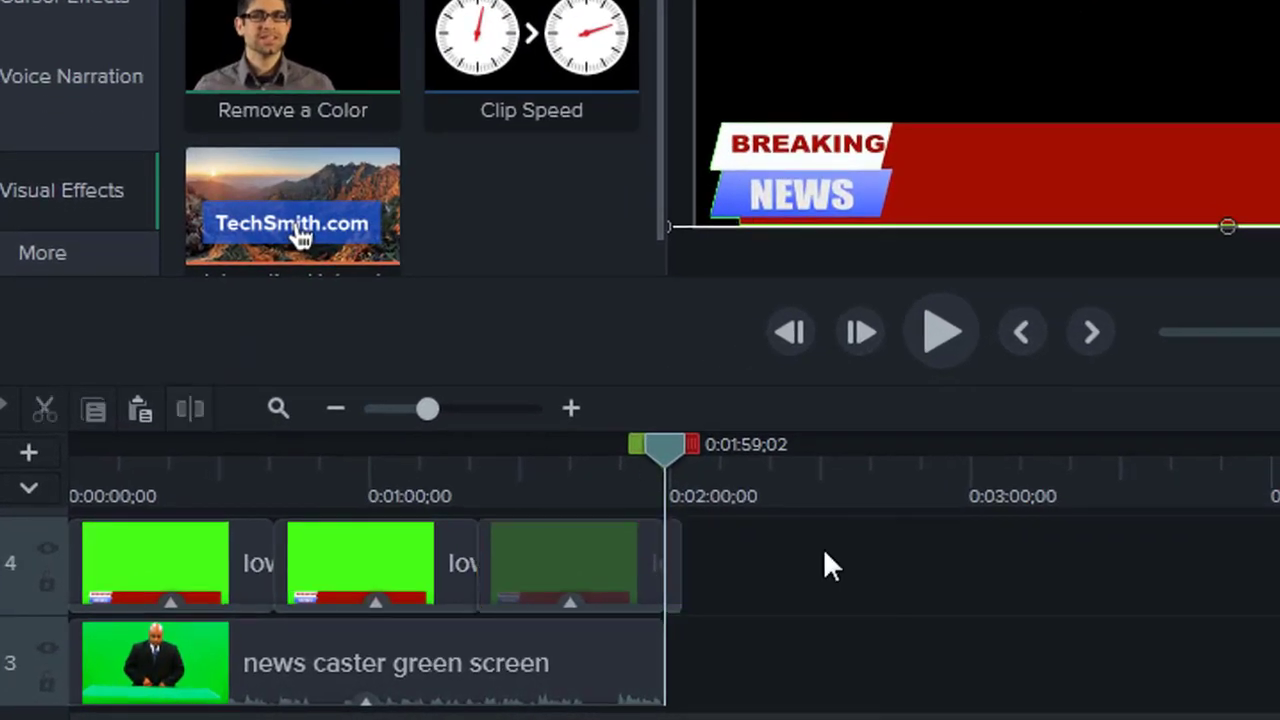
pyautogui.click(673, 571)
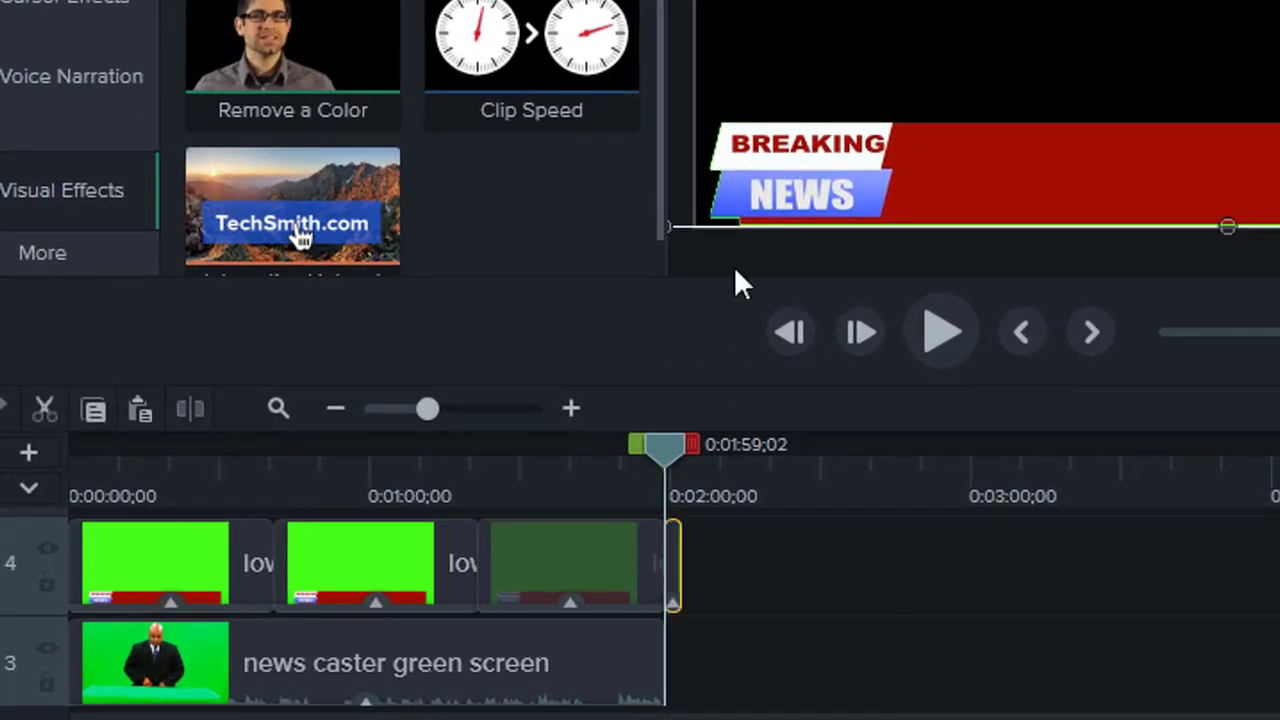
pyautogui.rightClick(671, 576)
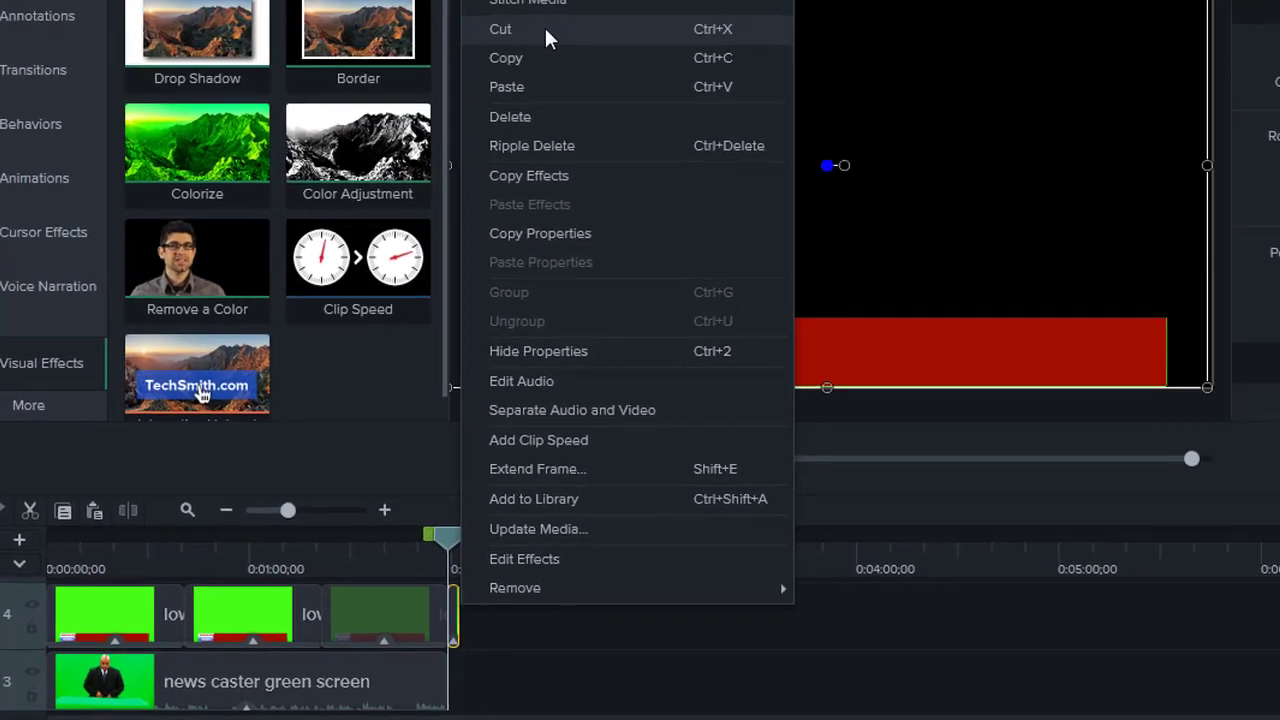
pyautogui.click(810, 0)
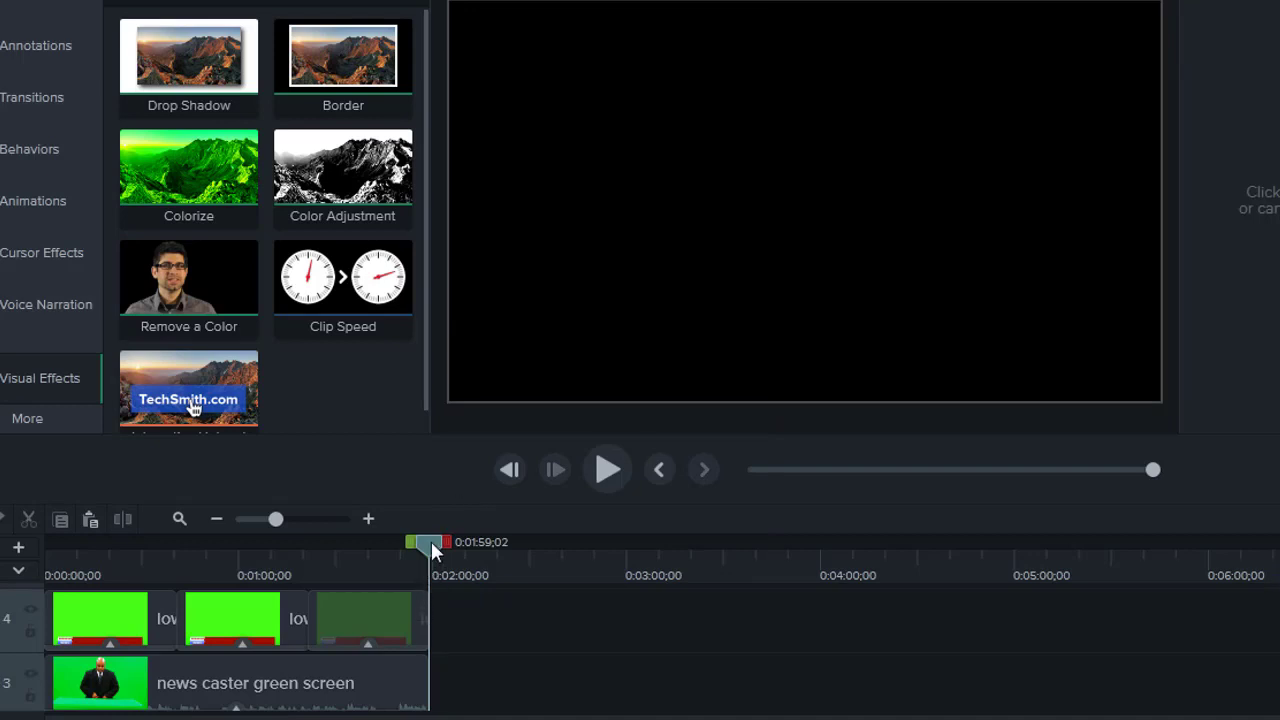
# Return the playhead to the start and add main 3d cube.avi from the media bin at the beginning of Track 5
pyautogui.moveTo(431, 541); pyautogui.dragTo(35, 619)
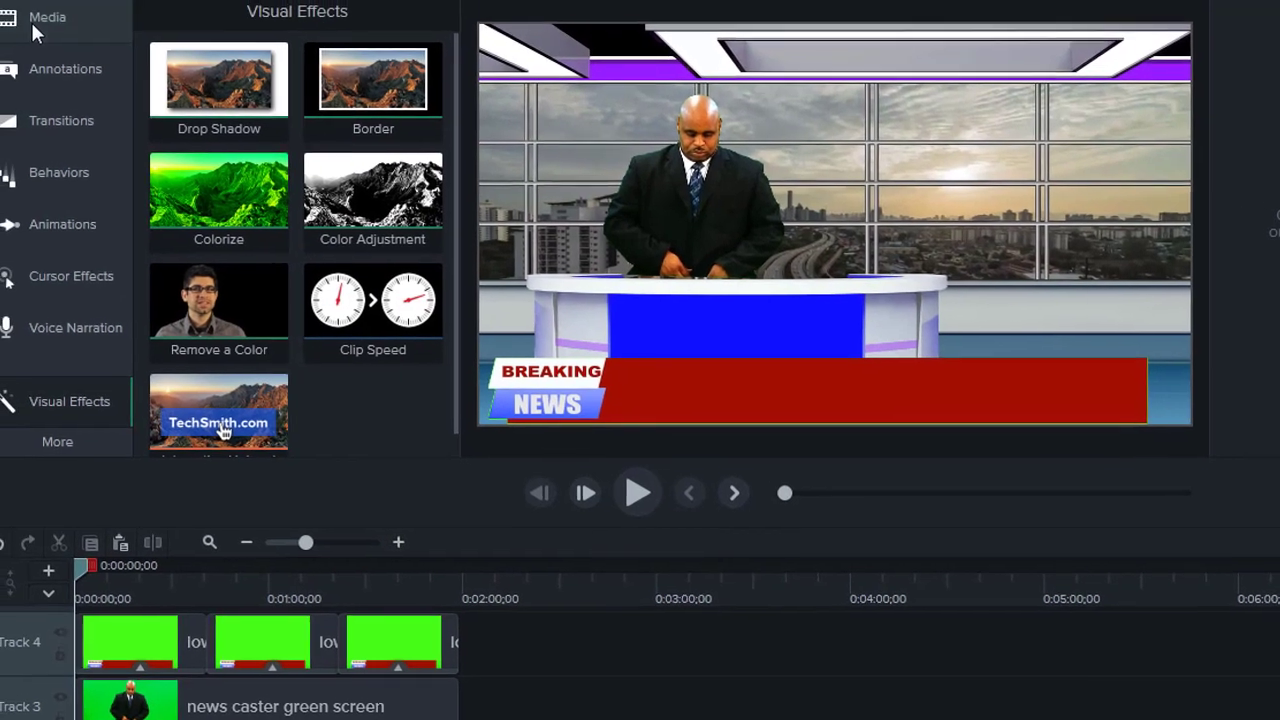
pyautogui.click(30, 19)
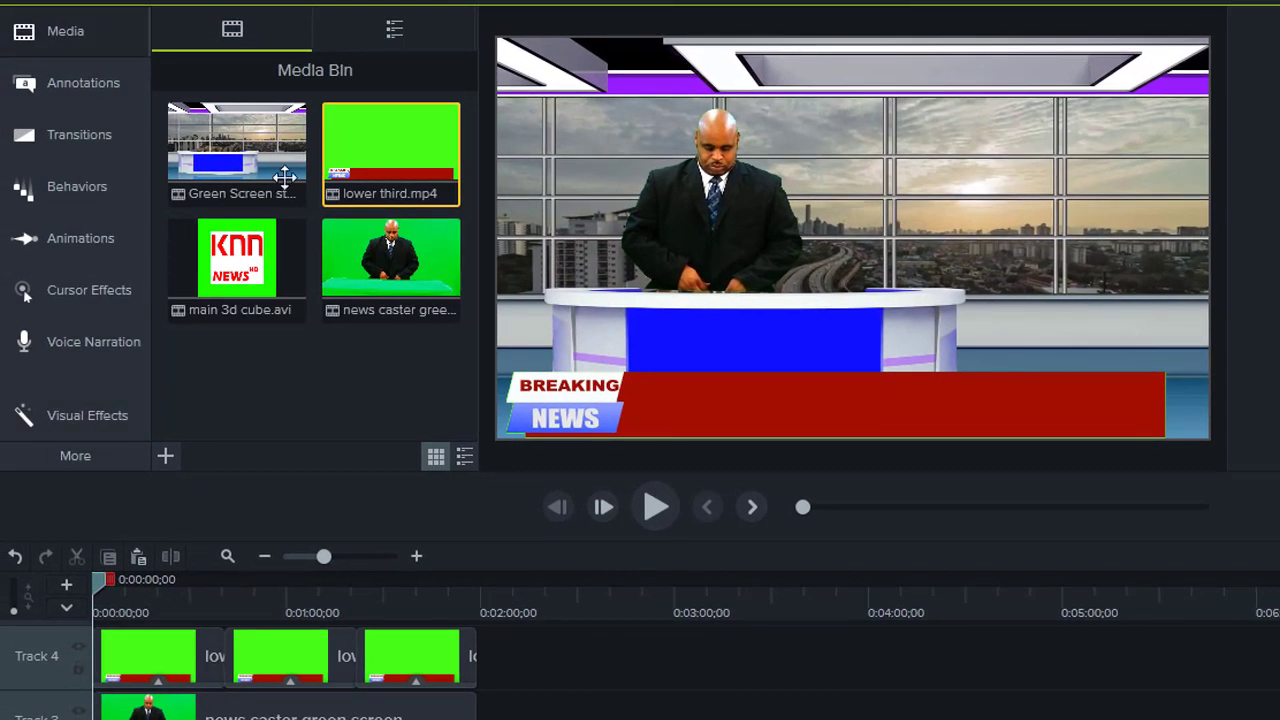
pyautogui.click(232, 273)
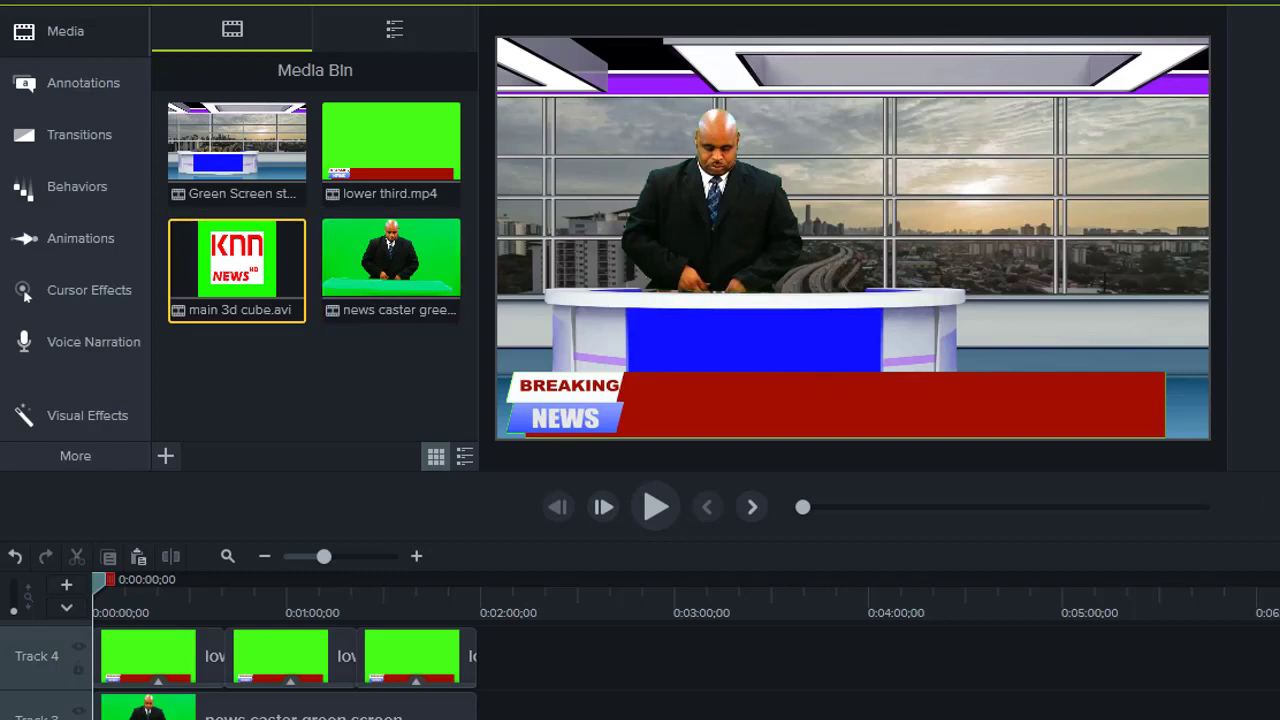
pyautogui.scroll(3, 286, 672)
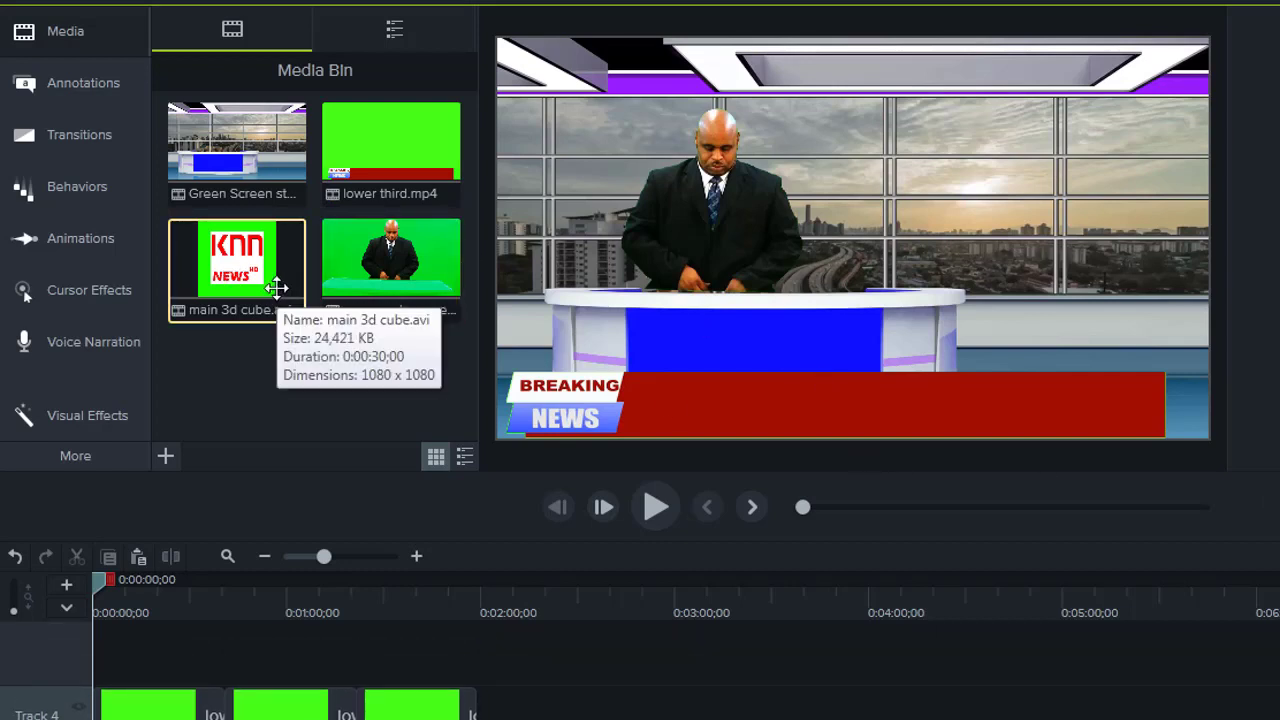
pyautogui.moveTo(235, 395); pyautogui.dragTo(79, 655)
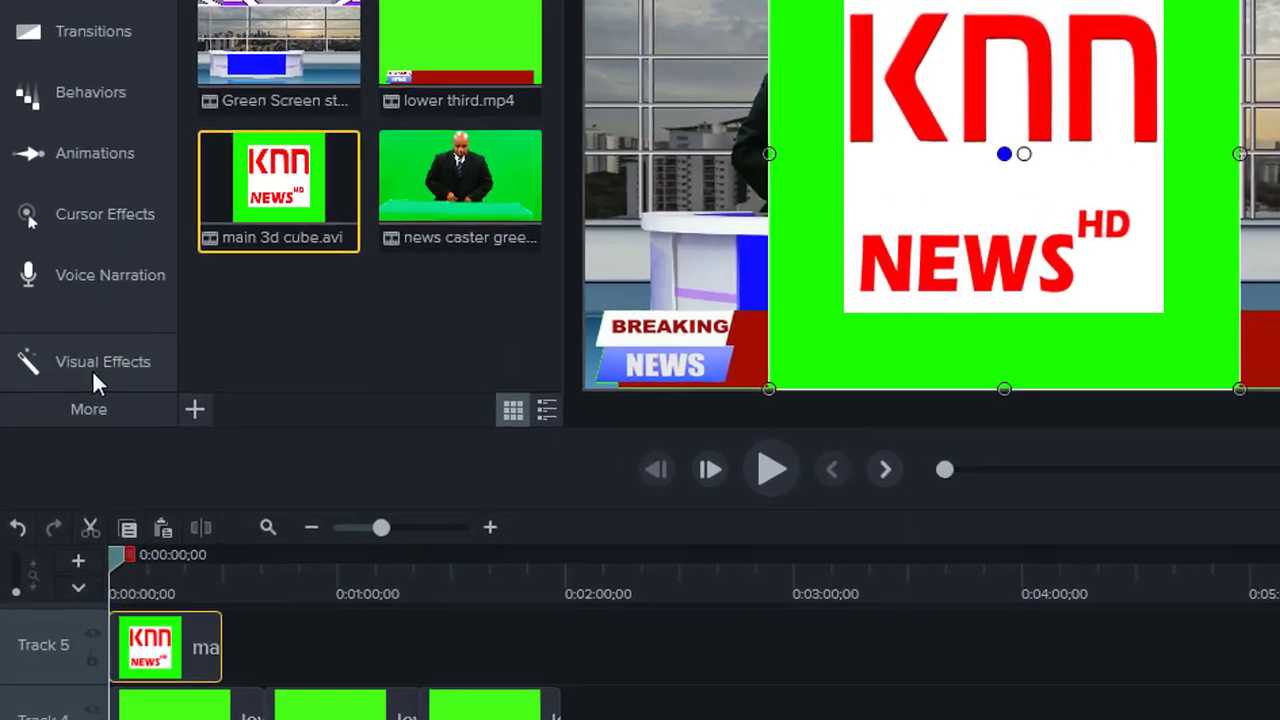
# Apply the Remove a Color visual effect to the main 3d cube clip to key out its green background
pyautogui.click(86, 416)
pyautogui.moveTo(334, 203); pyautogui.dragTo(185, 655)
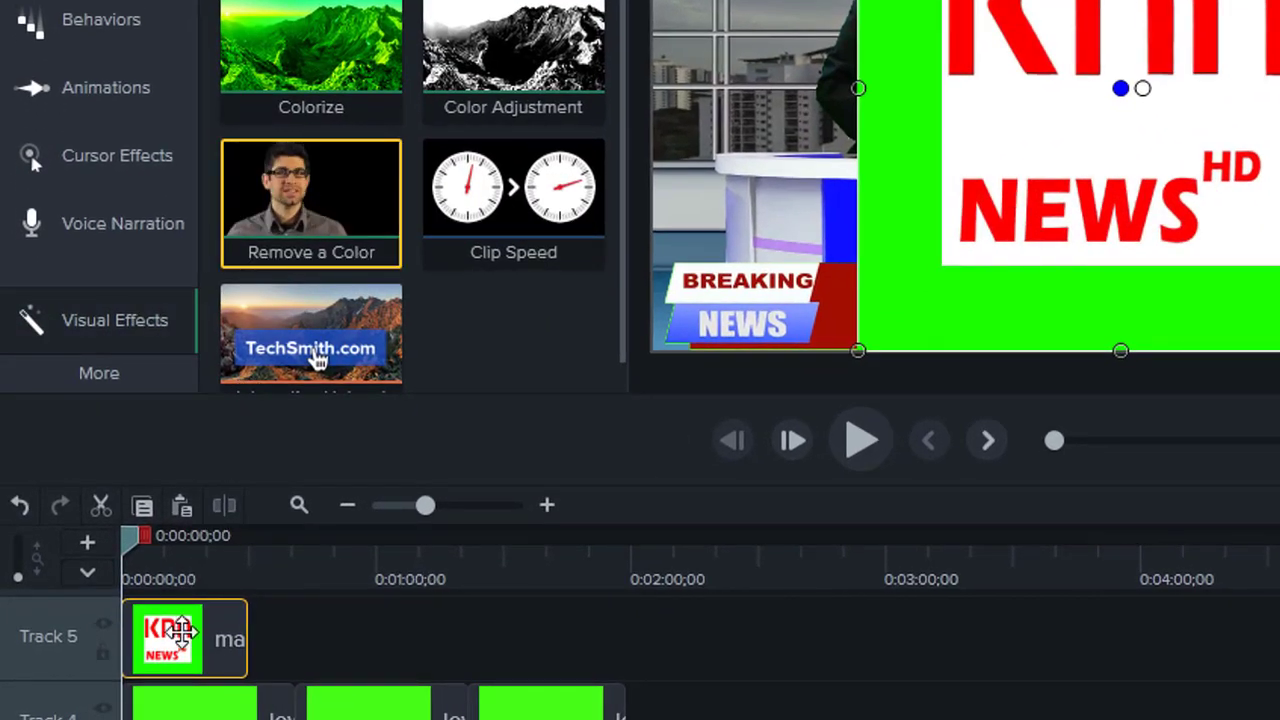
pyautogui.moveTo(125, 685); pyautogui.dragTo(125, 685)
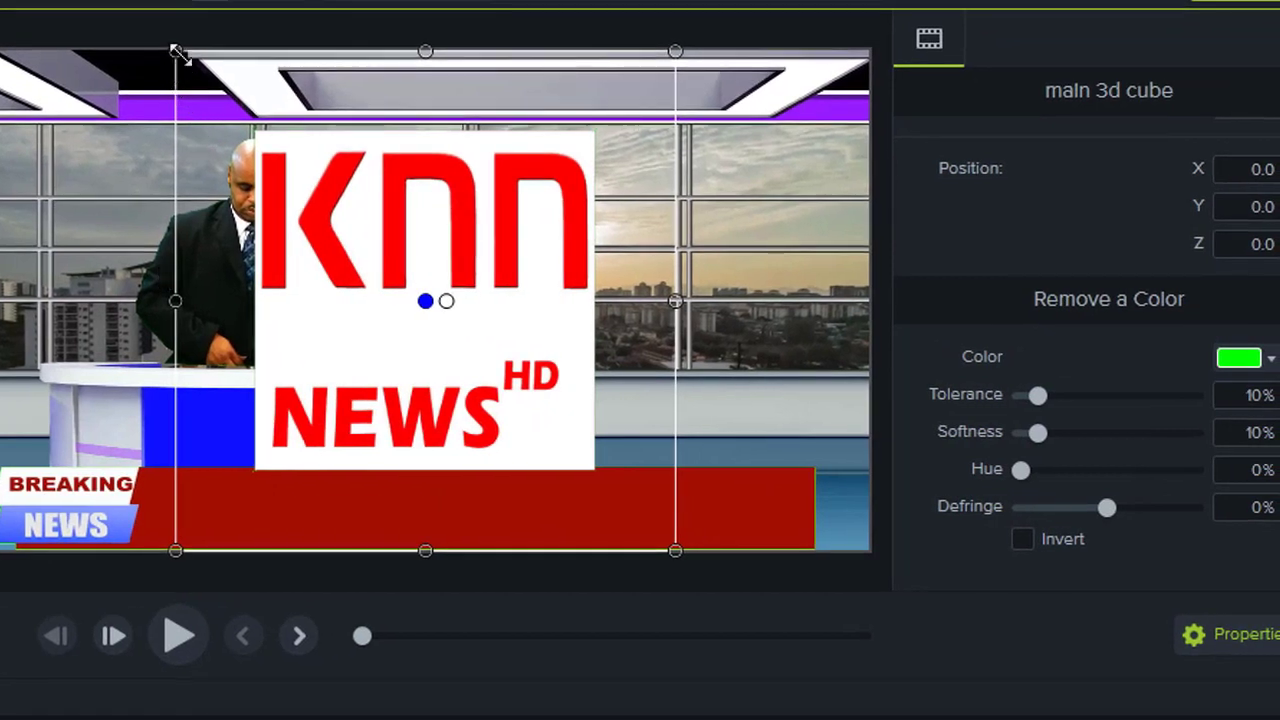
# Shrink the KNN News cube to a small logo and place it over the right end of the red banner
pyautogui.moveTo(176, 52); pyautogui.dragTo(535, 425)
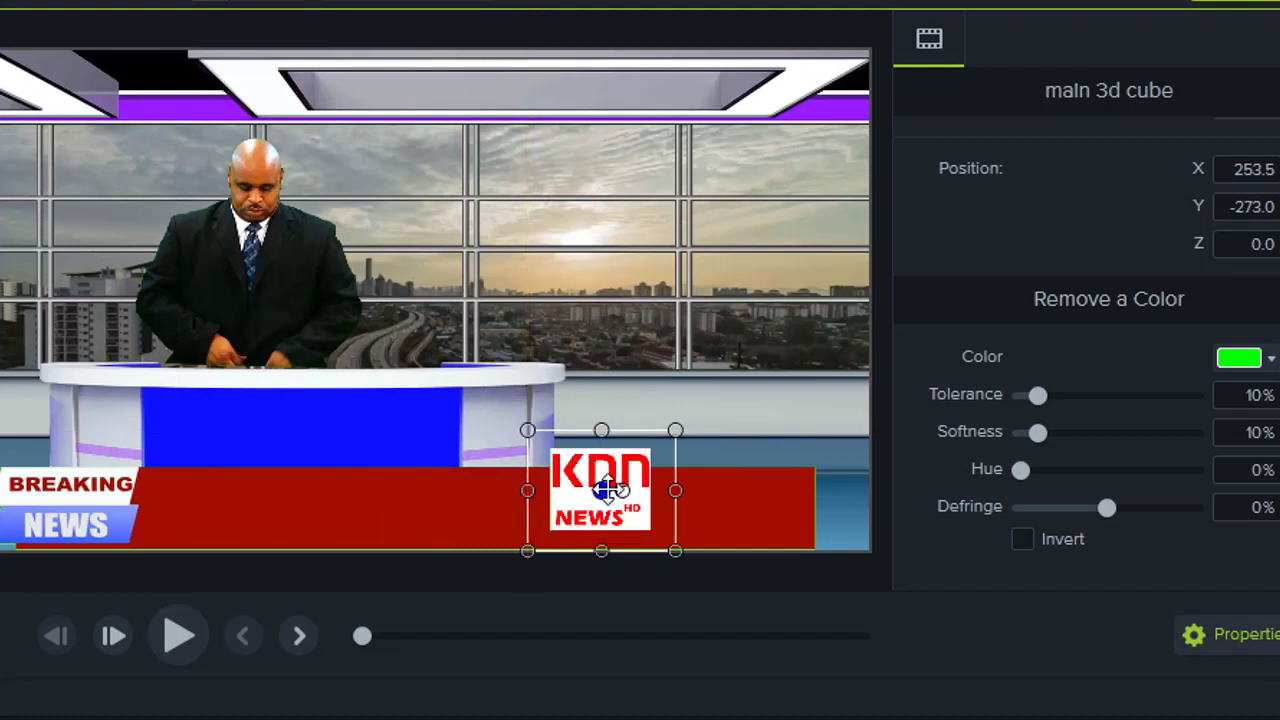
pyautogui.moveTo(606, 489); pyautogui.dragTo(820, 504)
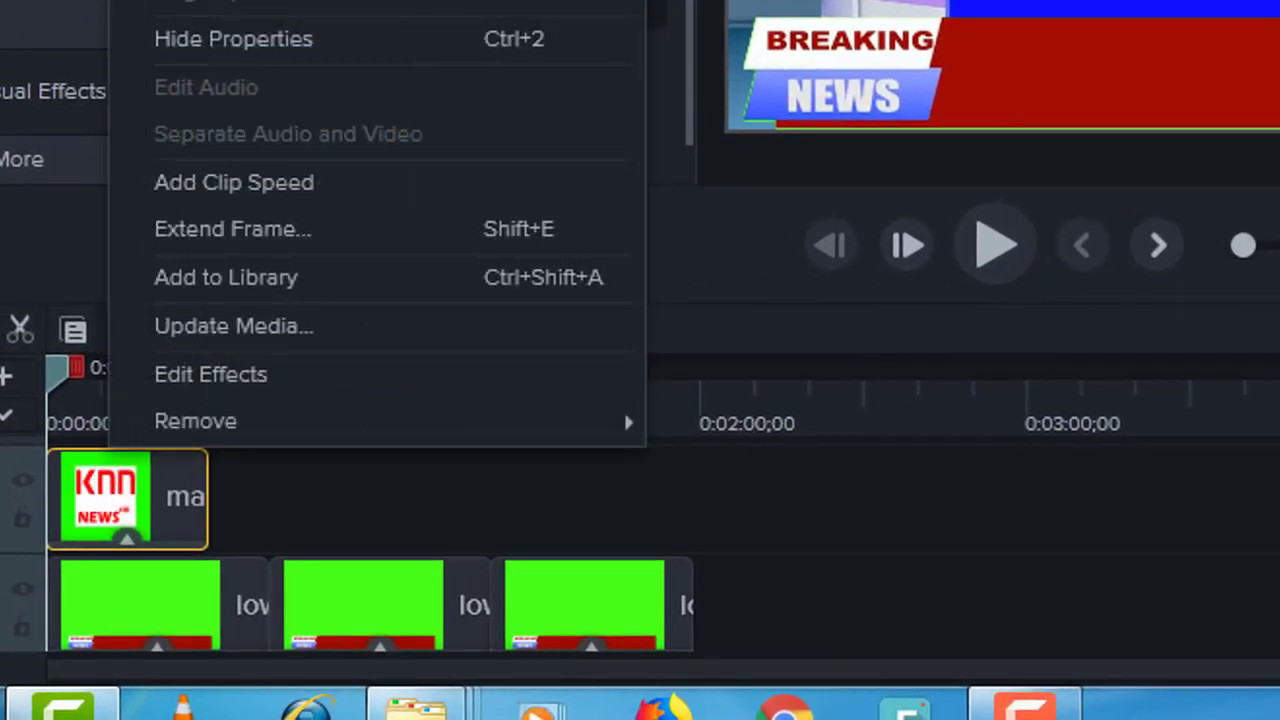
# Copy the main 3d cube clip and paste it three times on Track 5, placing the copies end to end after the original
pyautogui.press('Escape')
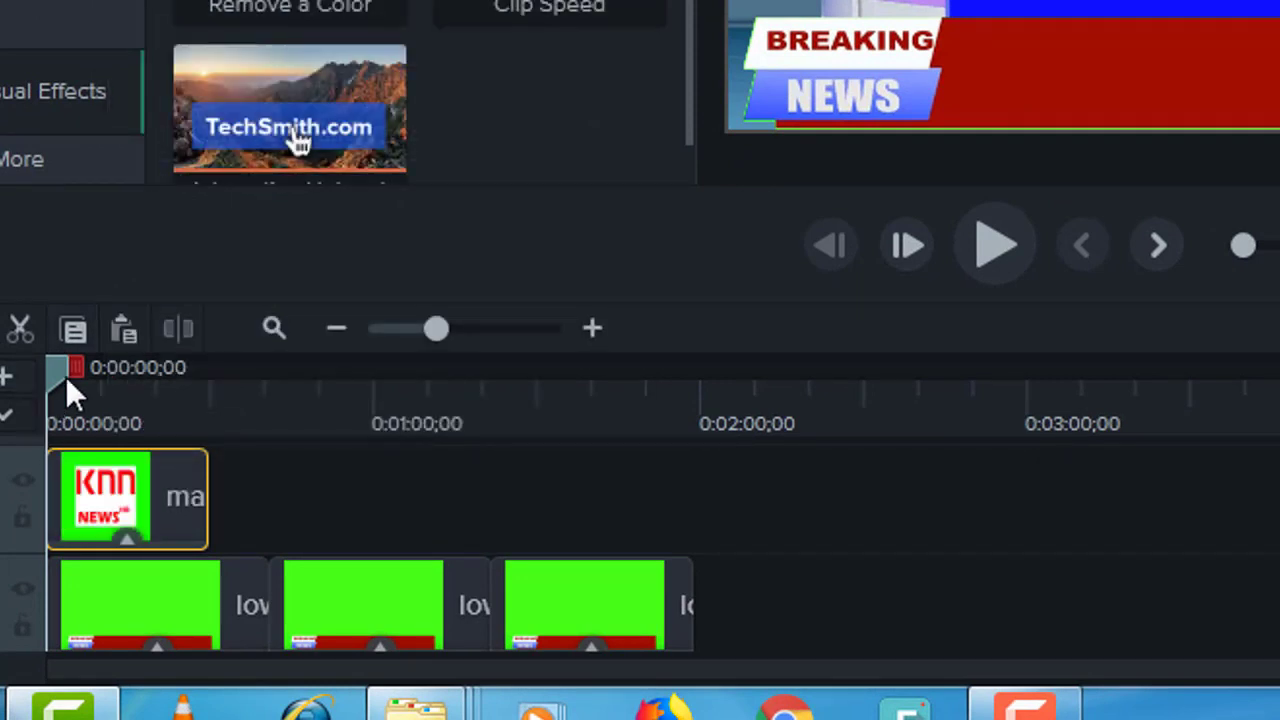
pyautogui.moveTo(62, 375); pyautogui.dragTo(233, 461)
pyautogui.hotkey('ctrl', 'v')
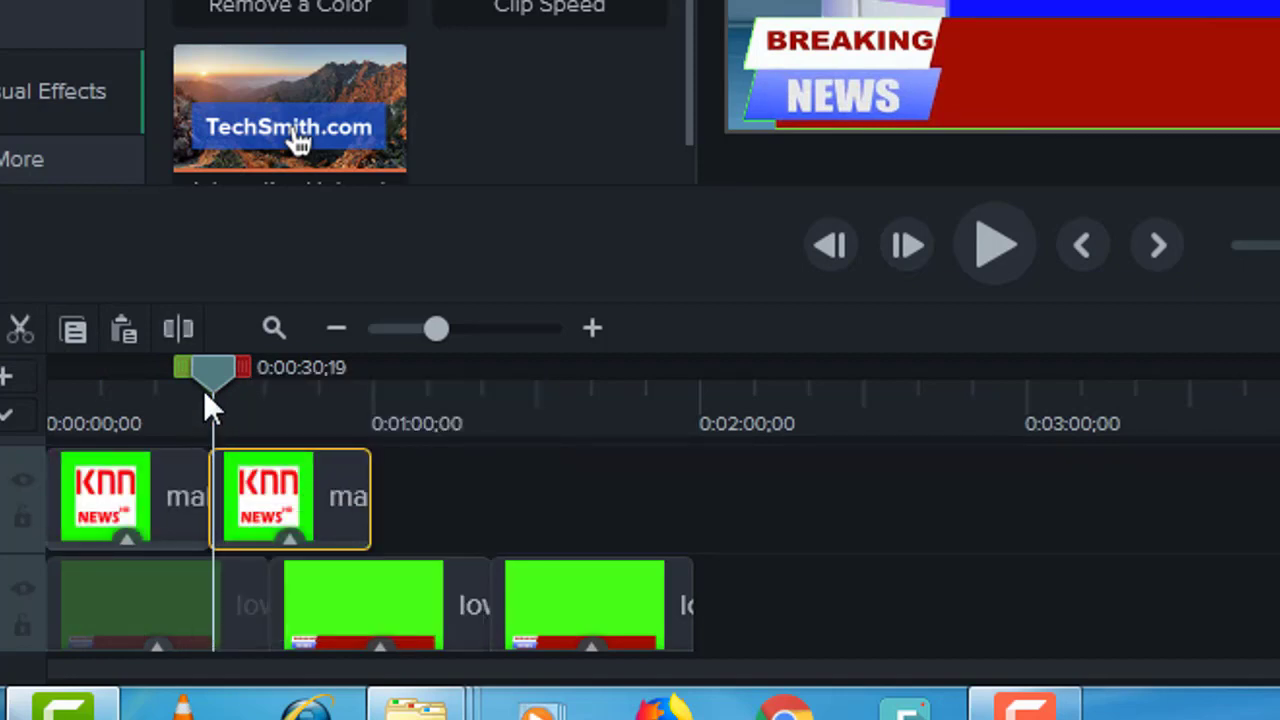
pyautogui.moveTo(215, 378); pyautogui.dragTo(380, 405)
pyautogui.hotkey('ctrl', 'v')
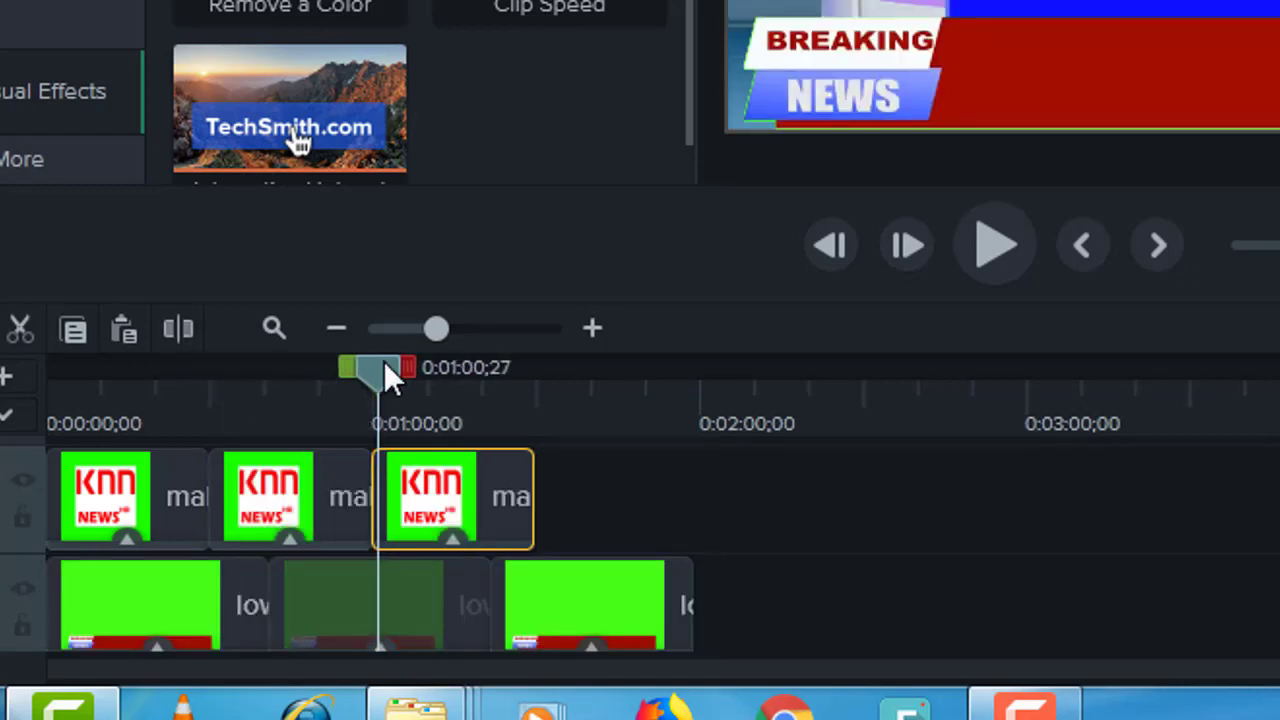
pyautogui.moveTo(386, 364); pyautogui.dragTo(548, 411)
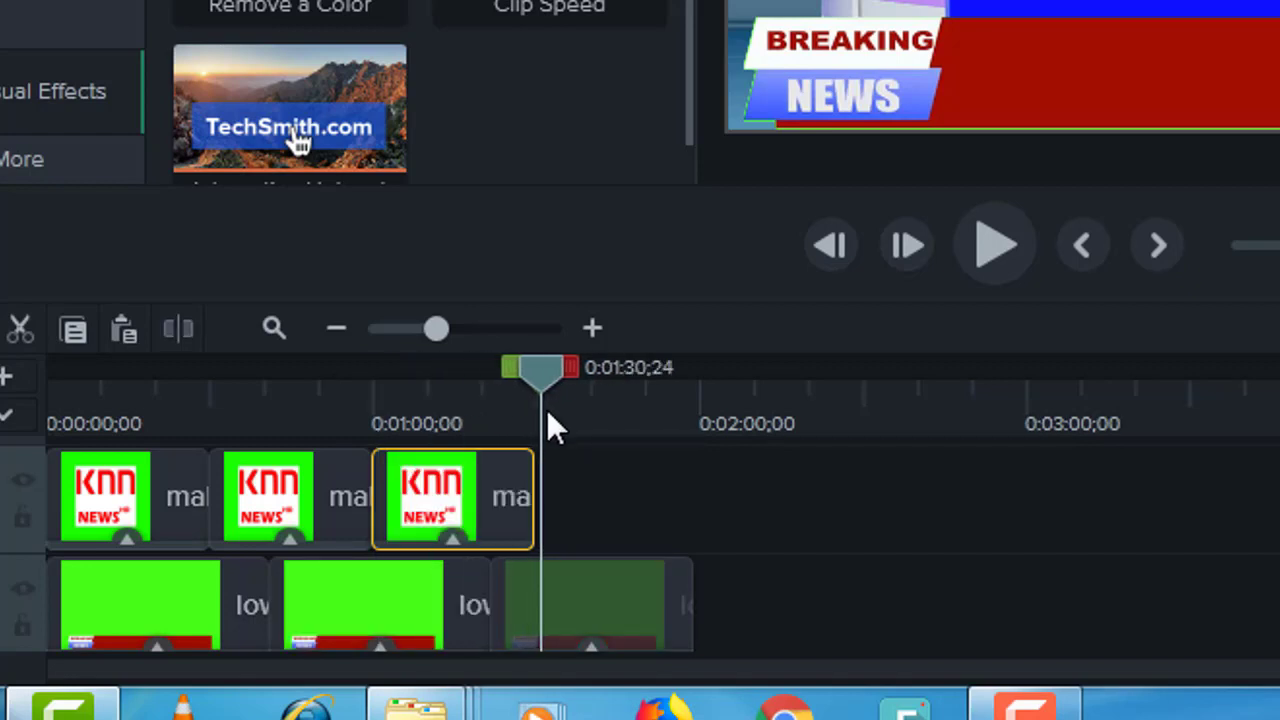
pyautogui.hotkey('ctrl', 'v')
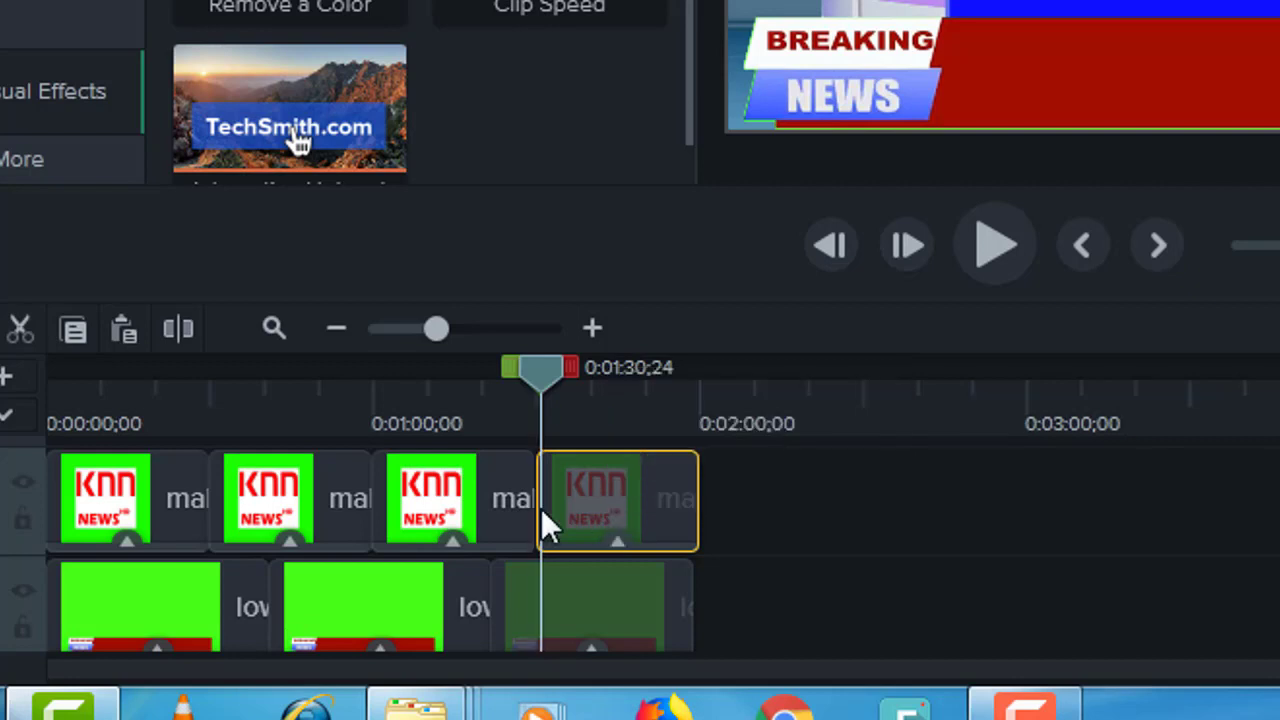
# Play the composition from the start to check the rotating cube logo and the empty studio screen
pyautogui.click(669, 382)
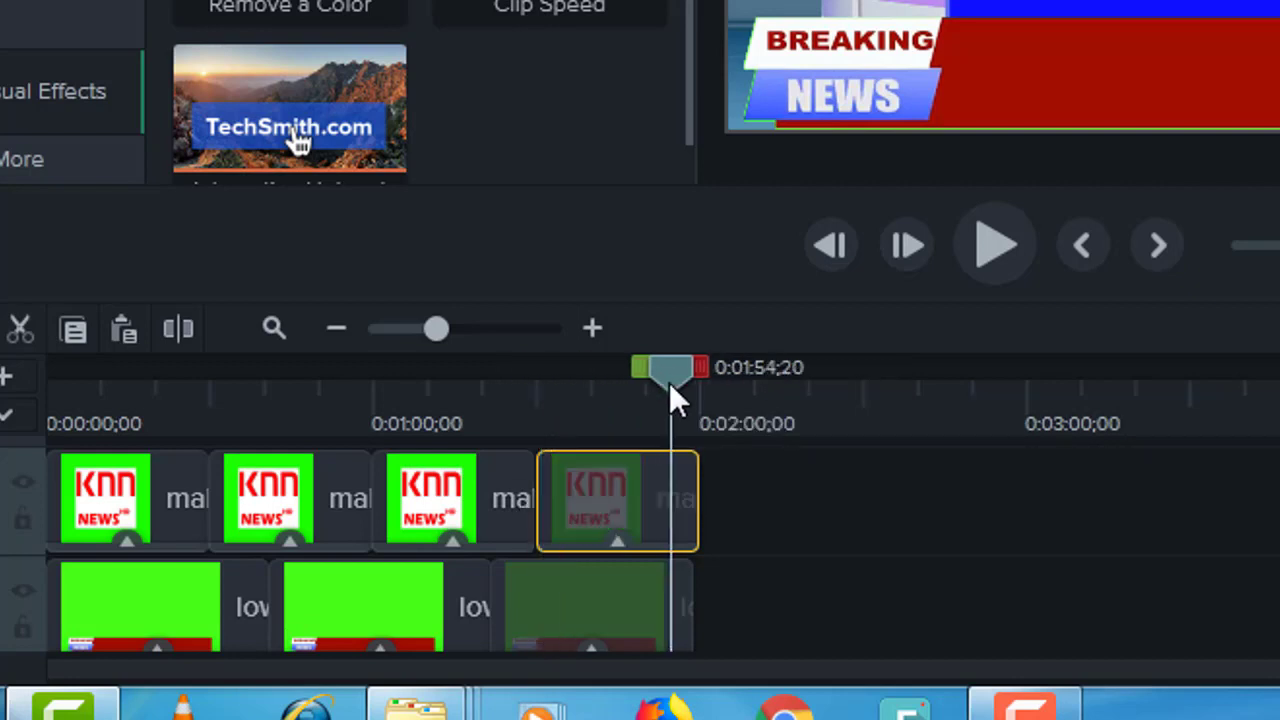
pyautogui.moveTo(669, 382); pyautogui.dragTo(9, 423)
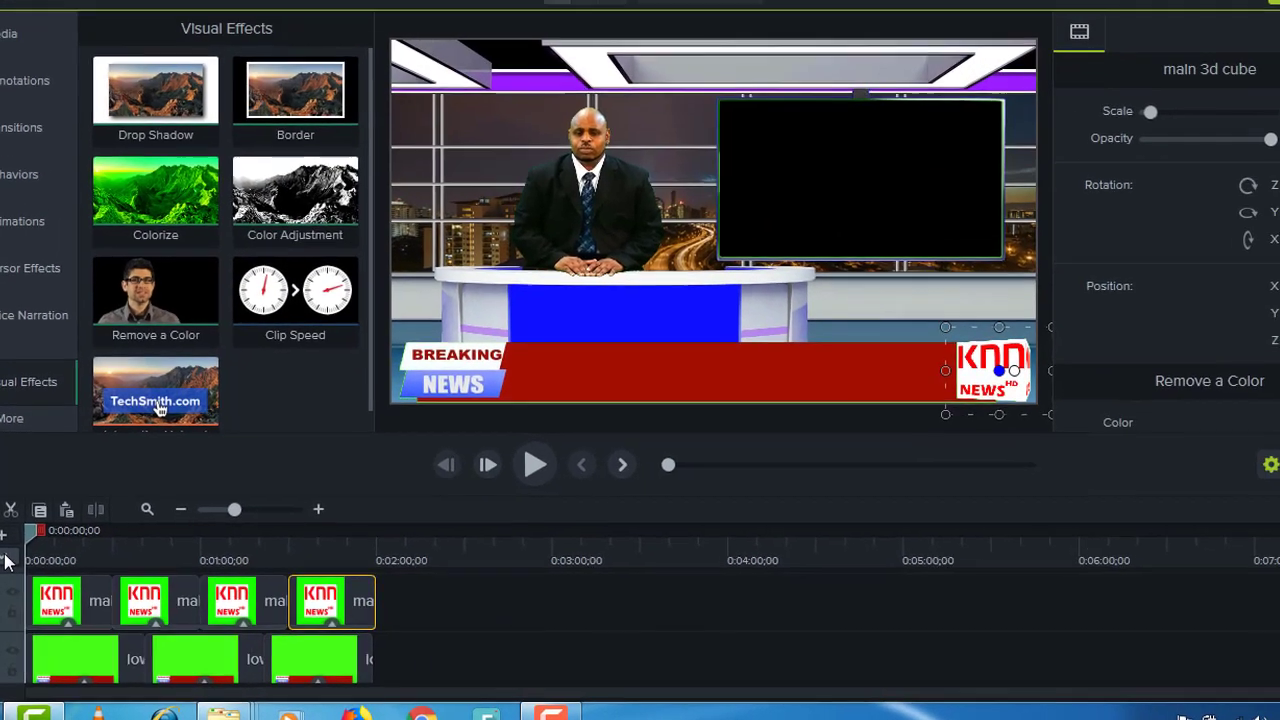
pyautogui.click(516, 465)
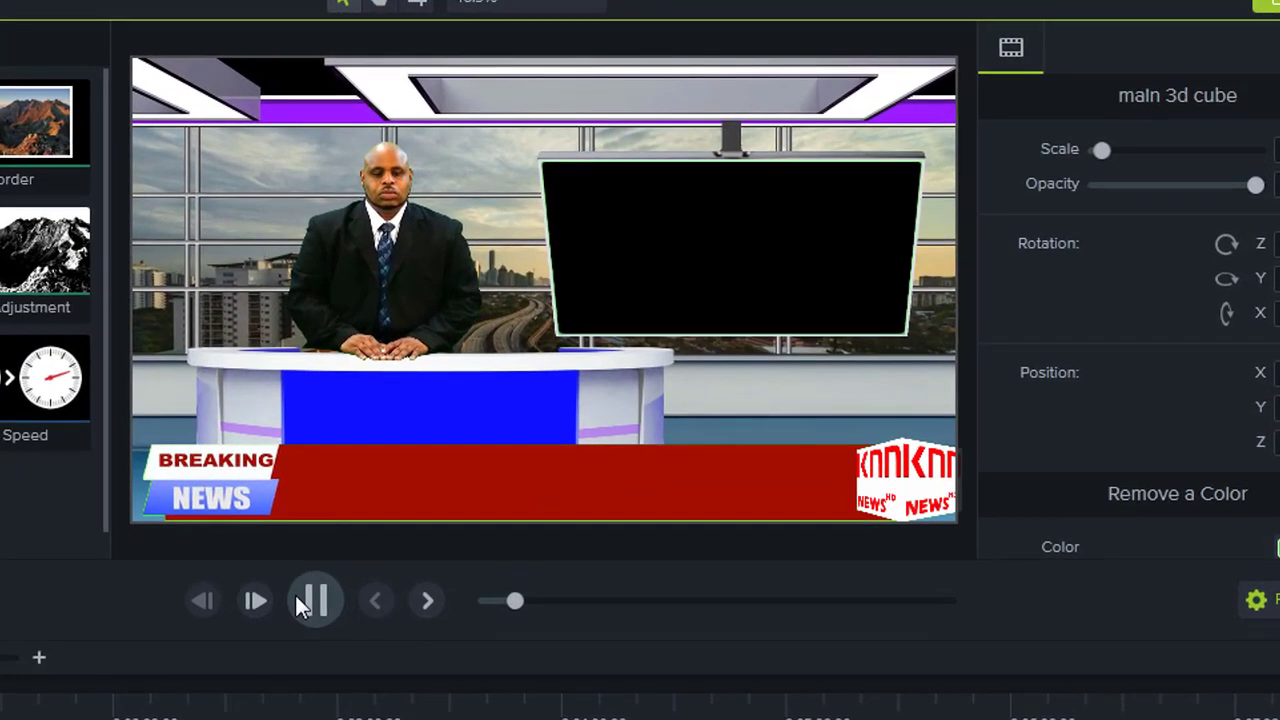
pyautogui.click(318, 607)
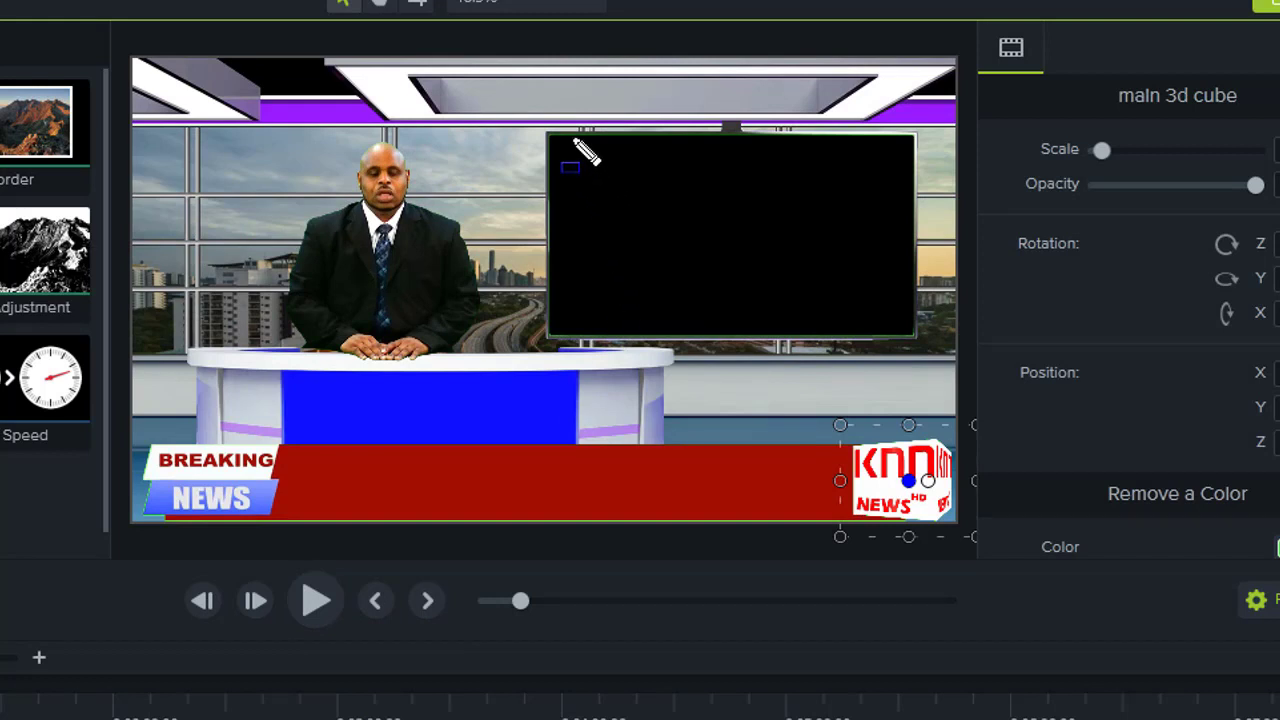
pyautogui.moveTo(576, 142); pyautogui.dragTo(870, 305)
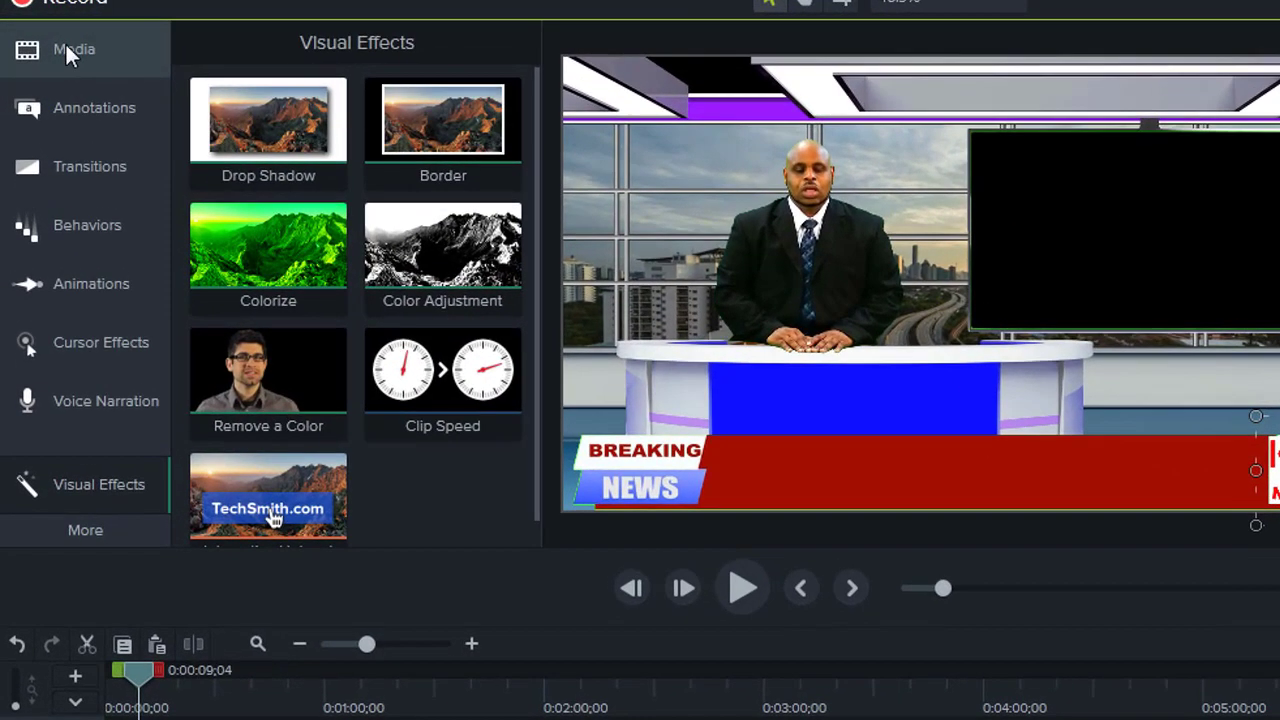
# Import the news video file from the project folder into the media bin
pyautogui.click(55, 44)
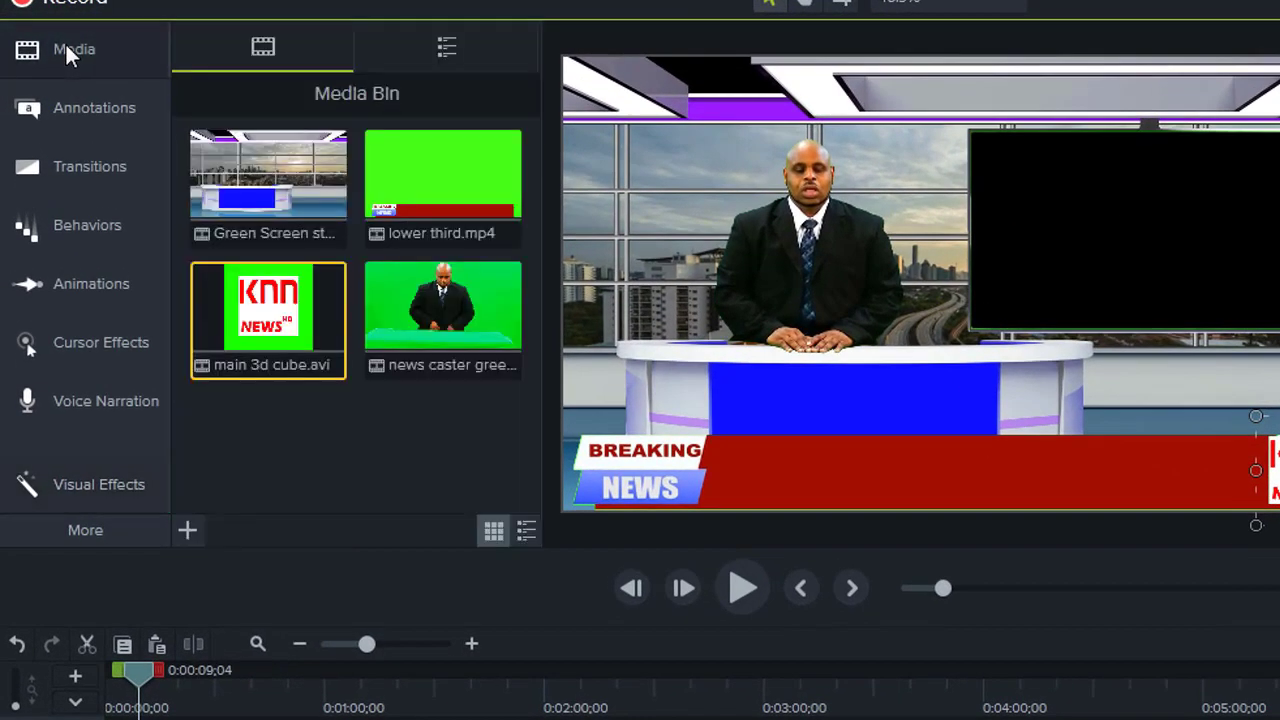
pyautogui.click(189, 530)
pyautogui.click(217, 419)
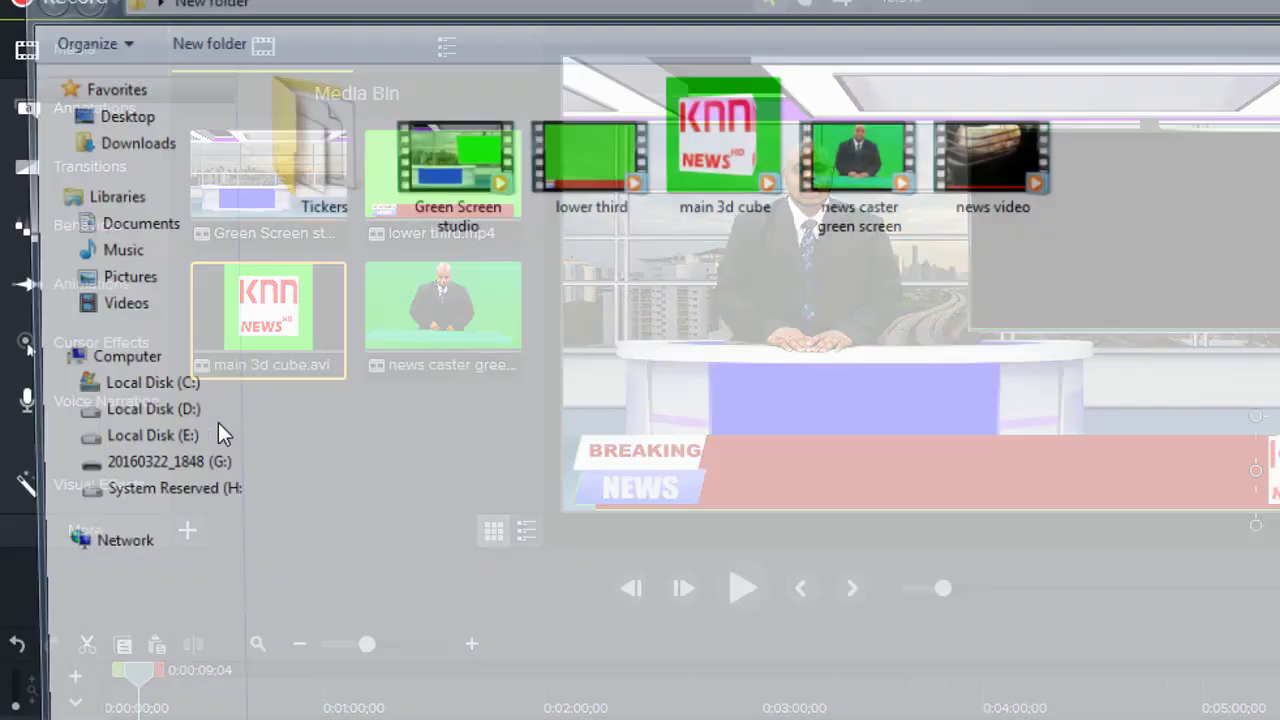
pyautogui.click(1003, 192)
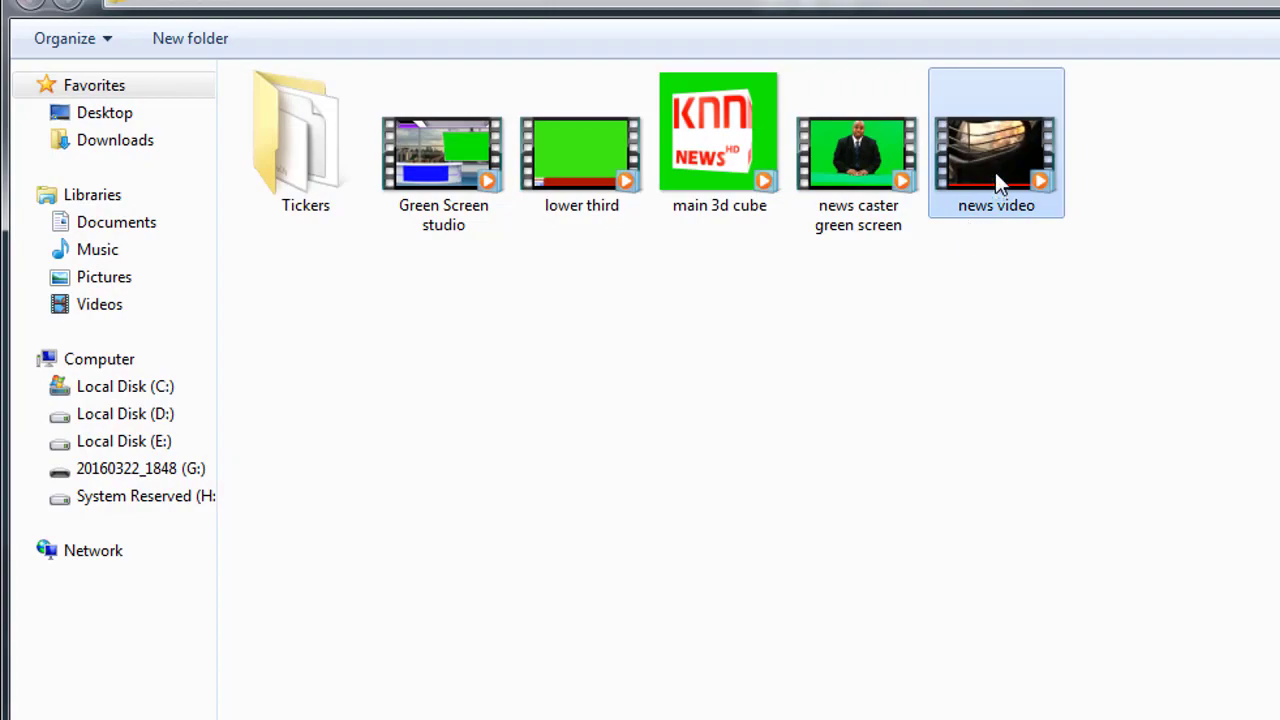
pyautogui.doubleClick(995, 172)
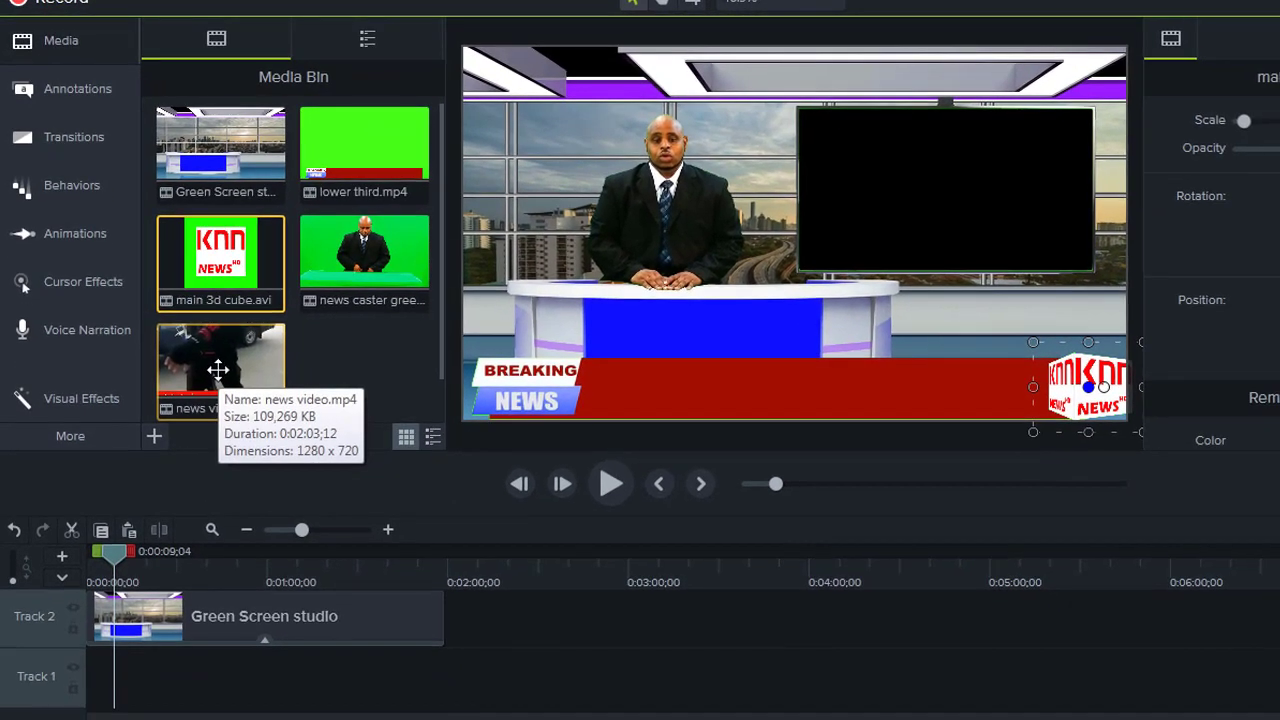
# Place news video.mp4 at the start of Track 1, beneath the Green Screen studio clip
pyautogui.click(265, 437)
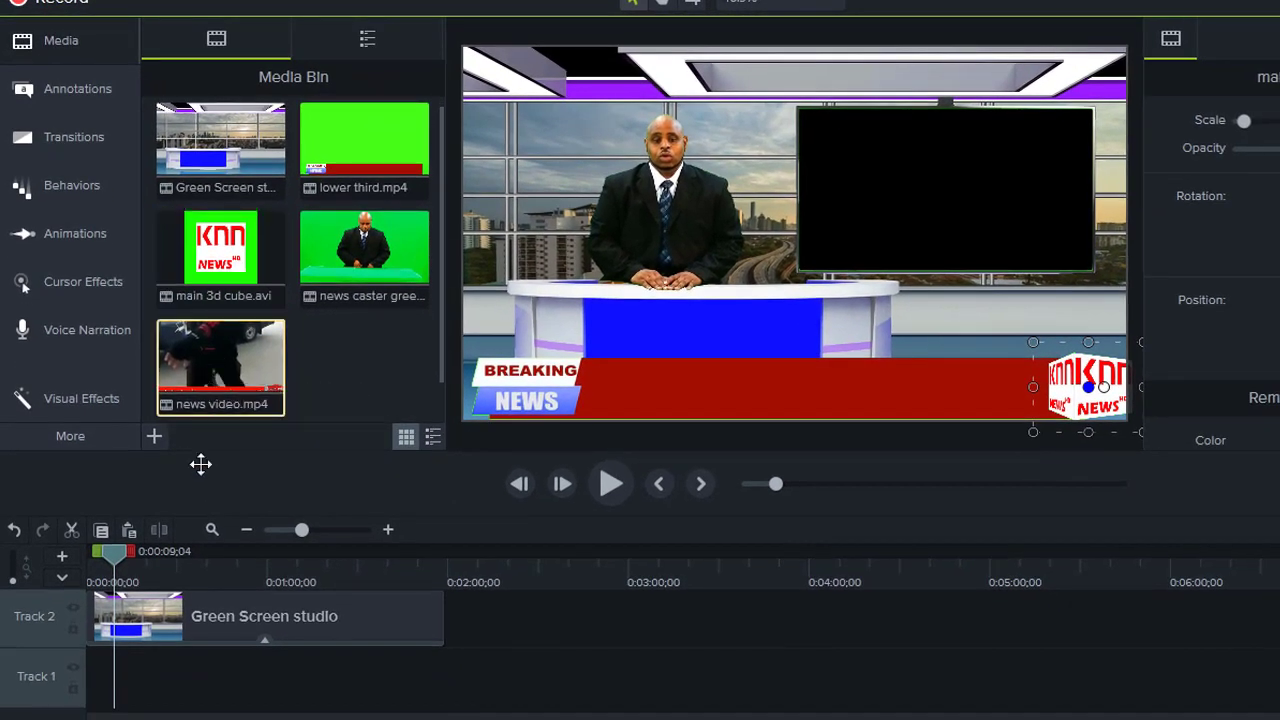
pyautogui.moveTo(201, 464); pyautogui.dragTo(68, 663)
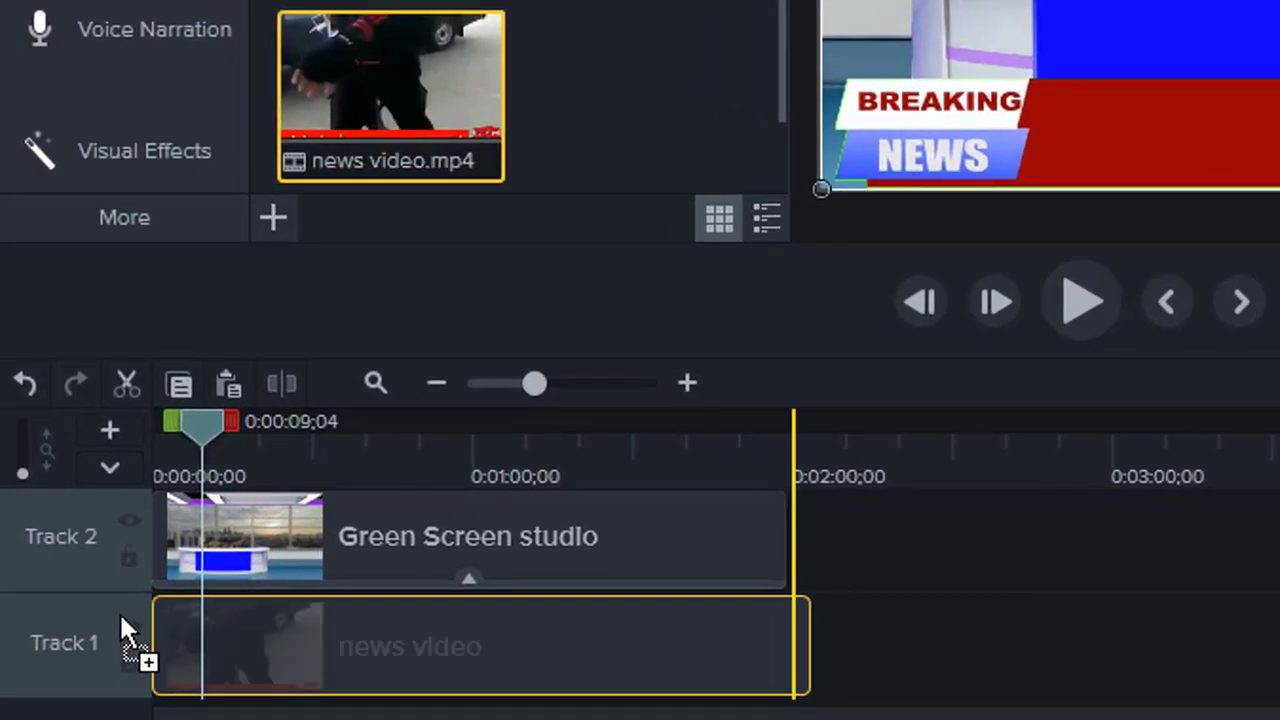
pyautogui.moveTo(119, 611); pyautogui.dragTo(121, 611)
# Split the news video at 0:01:58;14, where the Green Screen studio clip ends, and delete the leftover piece
pyautogui.moveTo(192, 416); pyautogui.dragTo(777, 478)
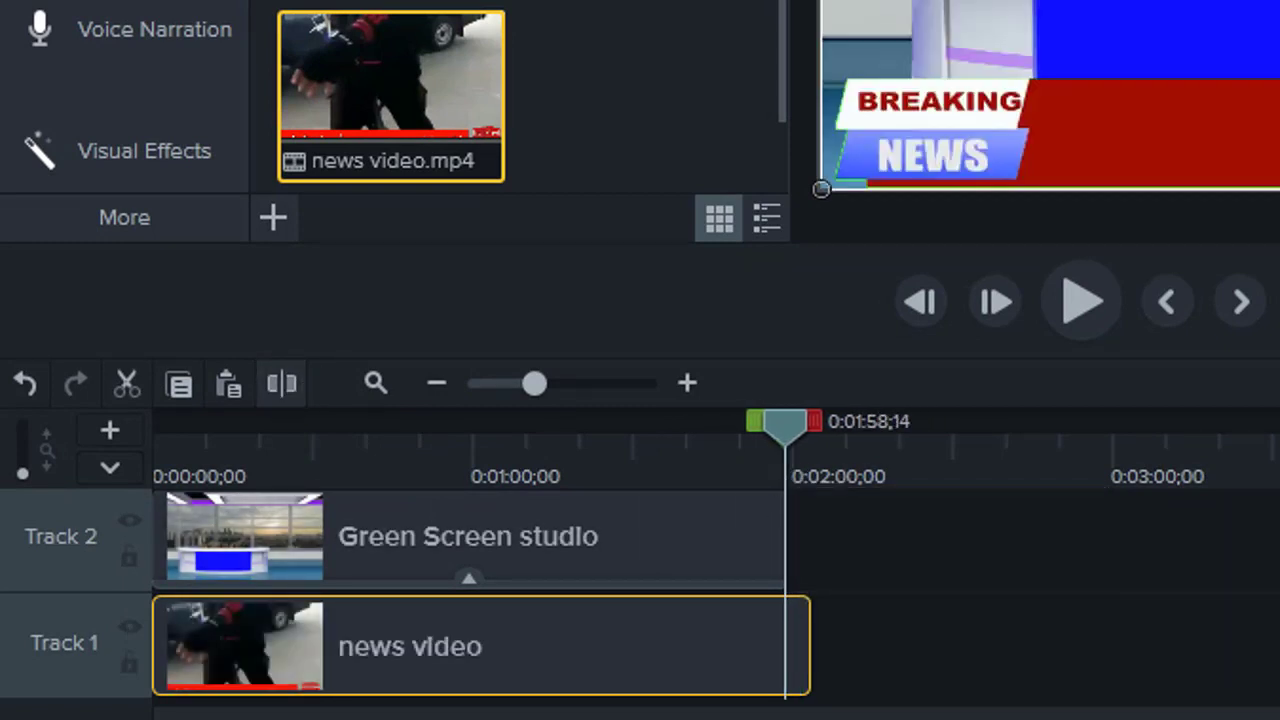
pyautogui.press('s')
pyautogui.click(798, 629)
pyautogui.rightClick(798, 629)
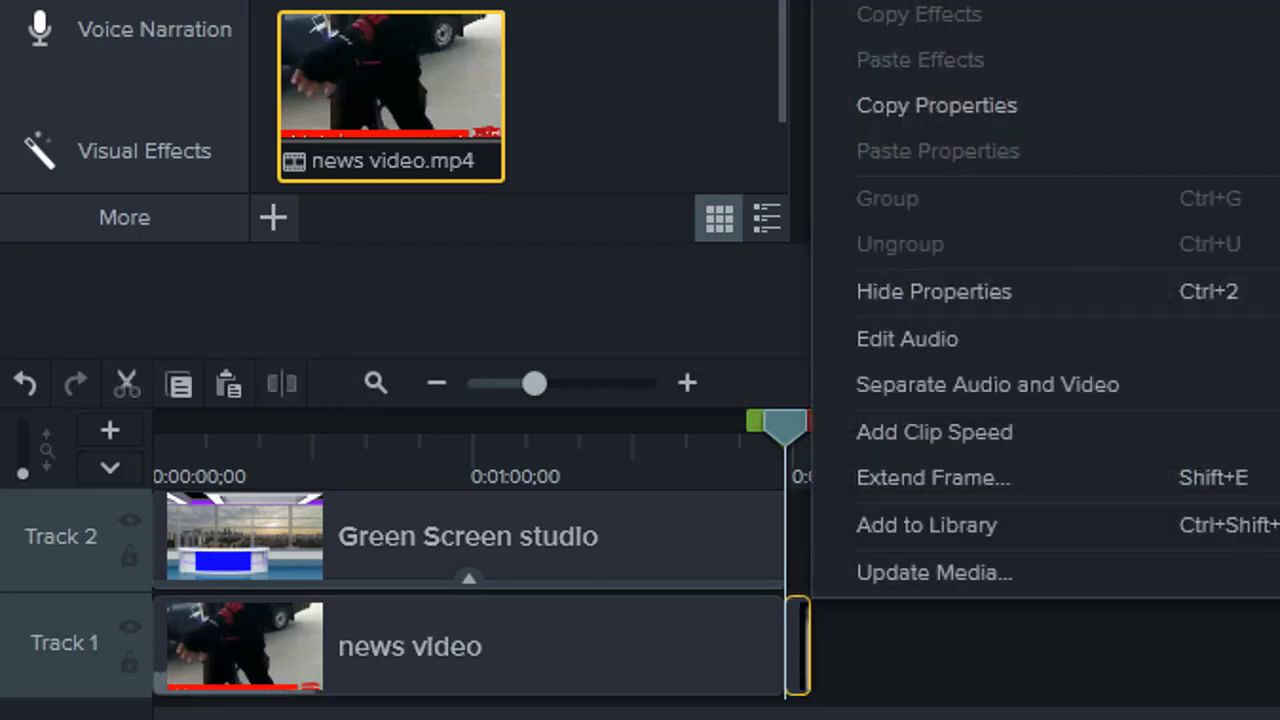
pyautogui.press('Escape')
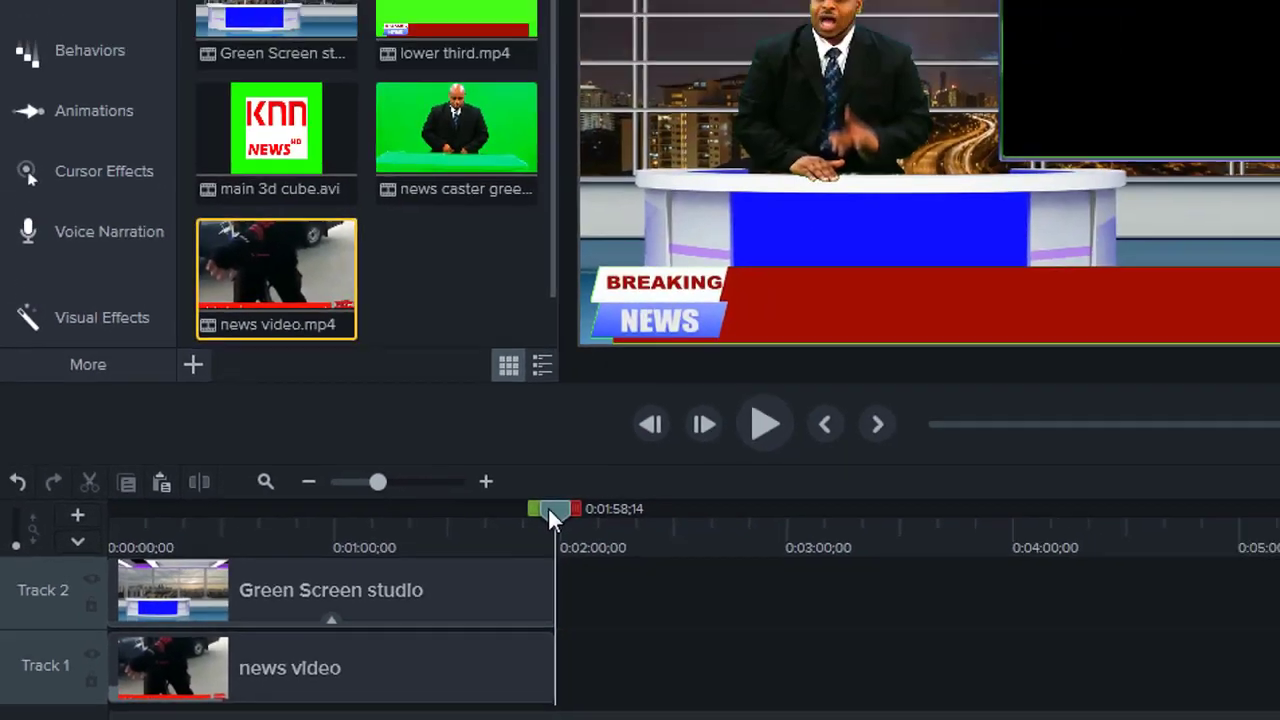
# Shrink the news video on the canvas so it just fills the studio's wall screen, using a frame where the footage shows
pyautogui.moveTo(553, 510); pyautogui.dragTo(175, 593)
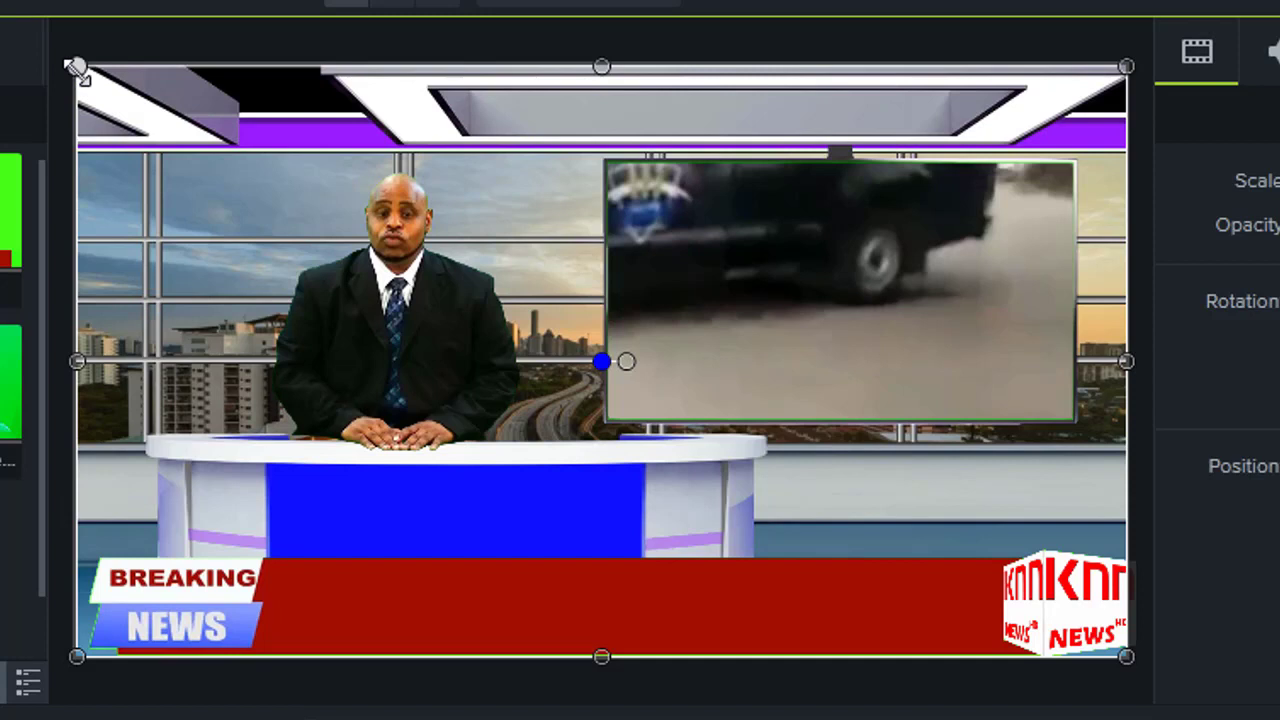
pyautogui.moveTo(76, 68); pyautogui.dragTo(601, 145)
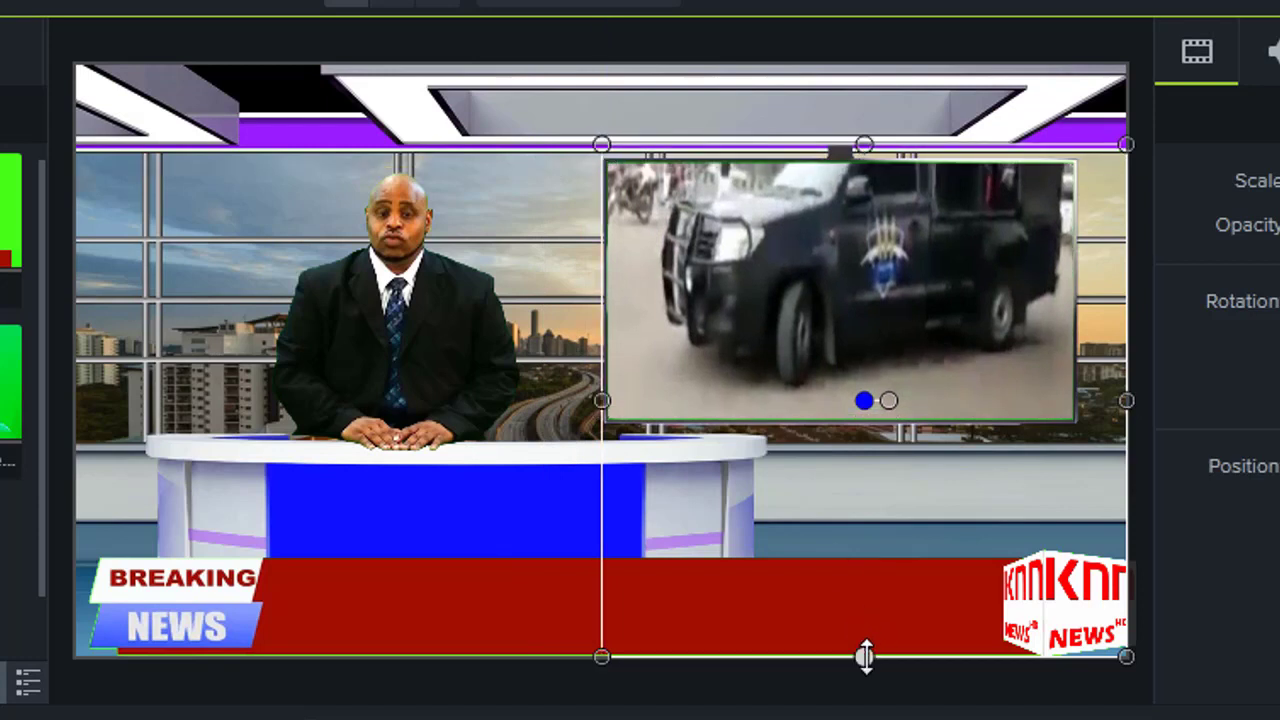
pyautogui.moveTo(866, 650); pyautogui.dragTo(858, 442)
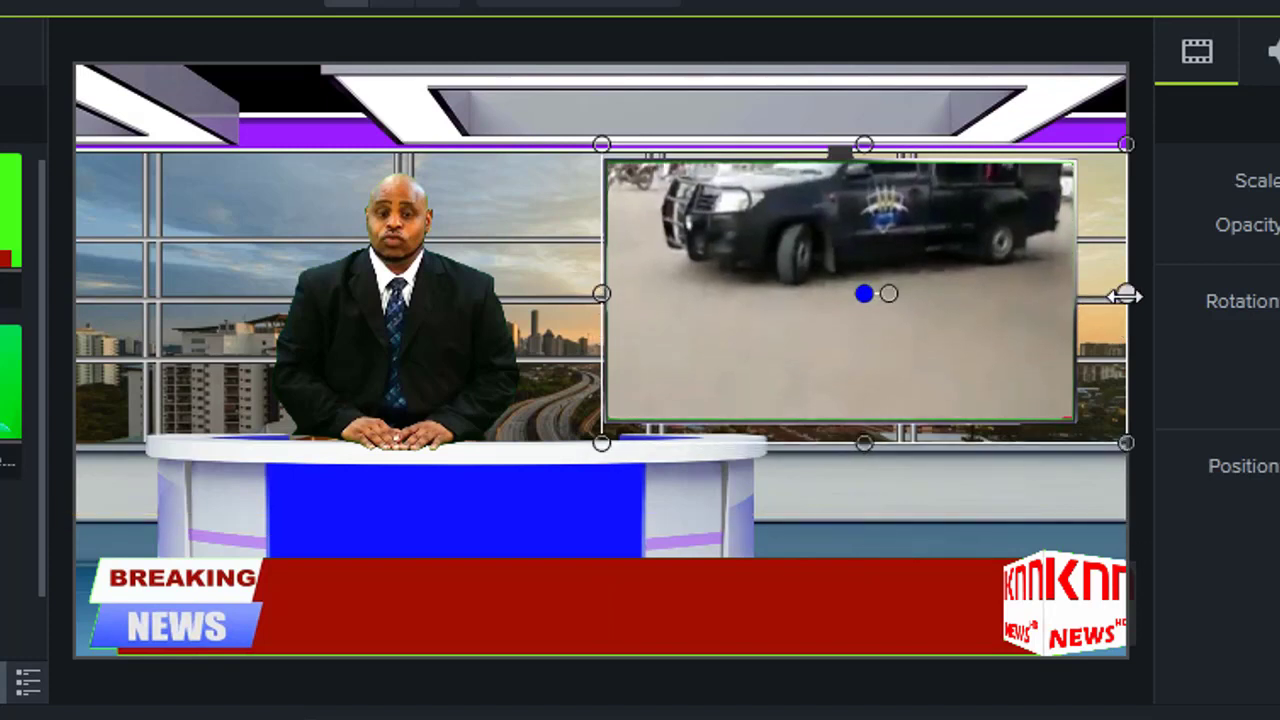
pyautogui.moveTo(1125, 296); pyautogui.dragTo(1087, 300)
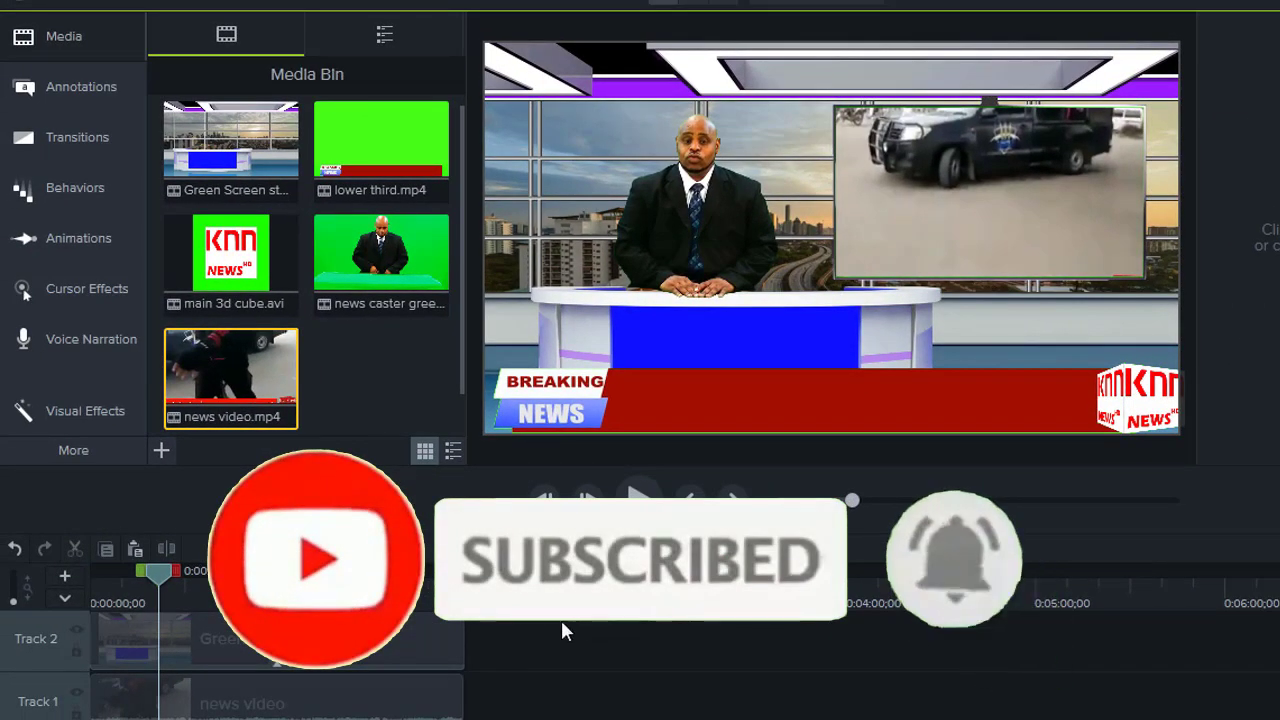
# Play the composition from near the start to check the news footage on the studio screen
pyautogui.moveTo(165, 566); pyautogui.dragTo(93, 579)
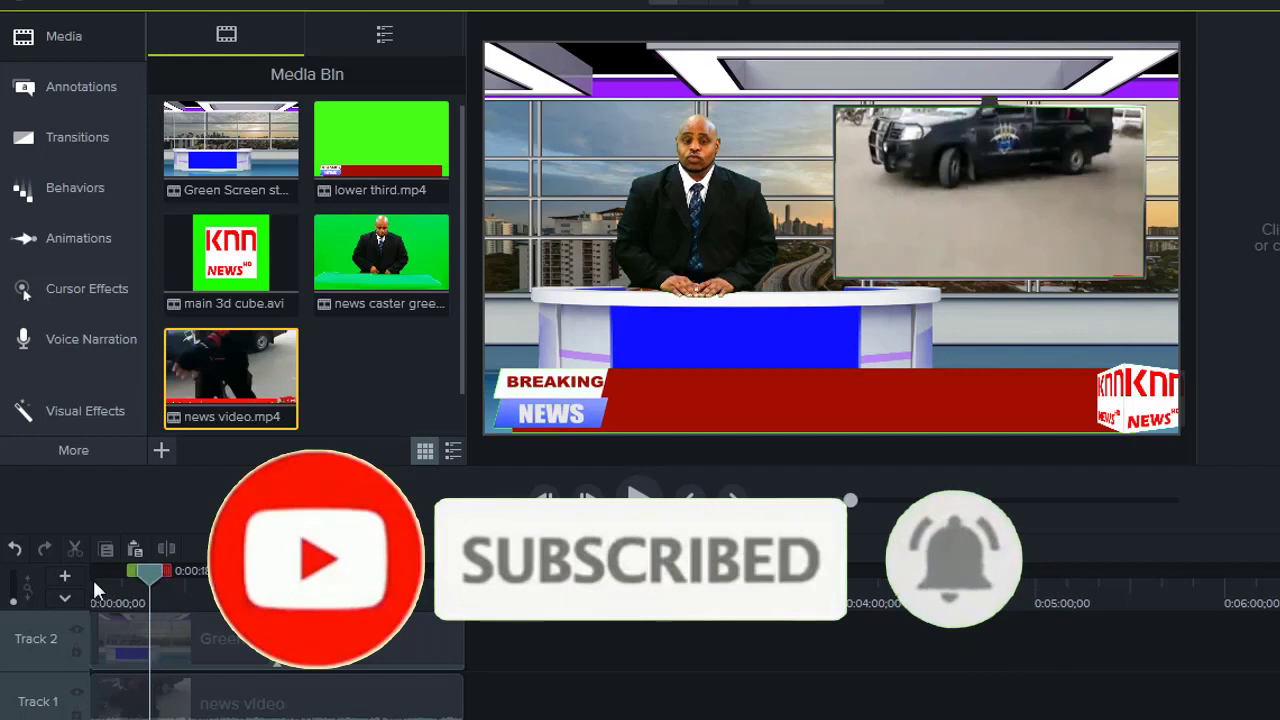
pyautogui.click(634, 511)
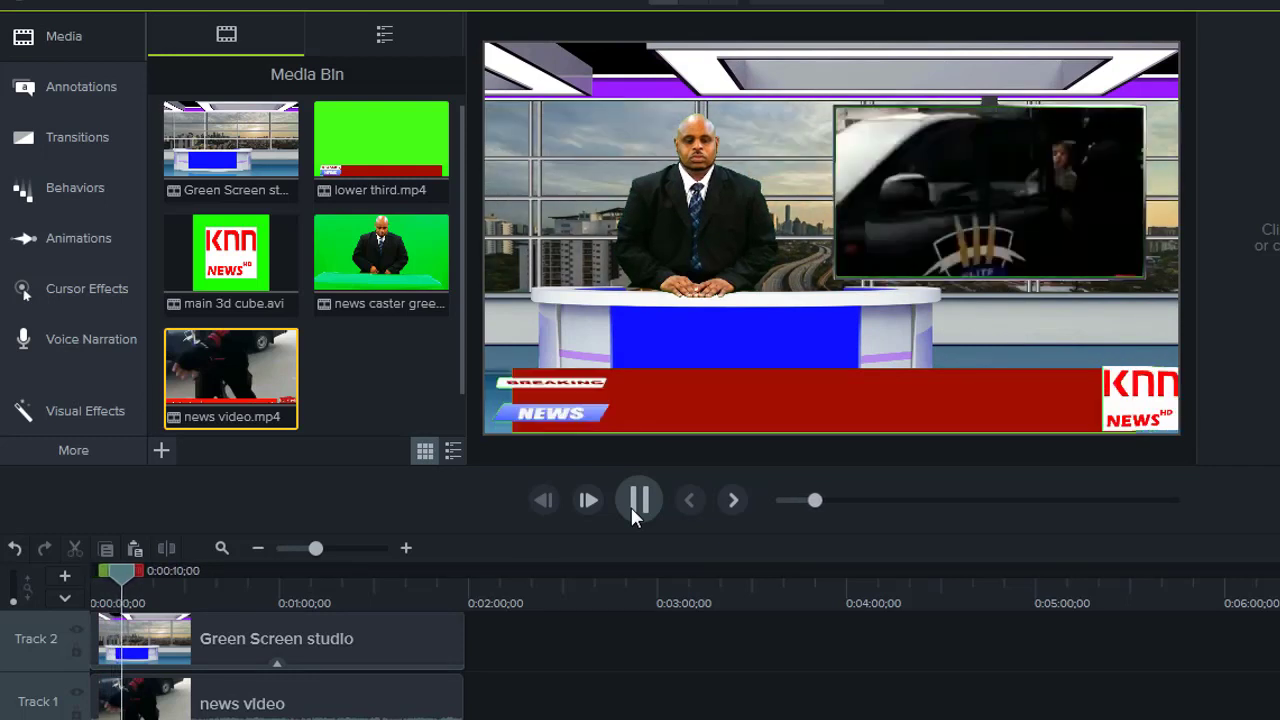
pyautogui.click(632, 510)
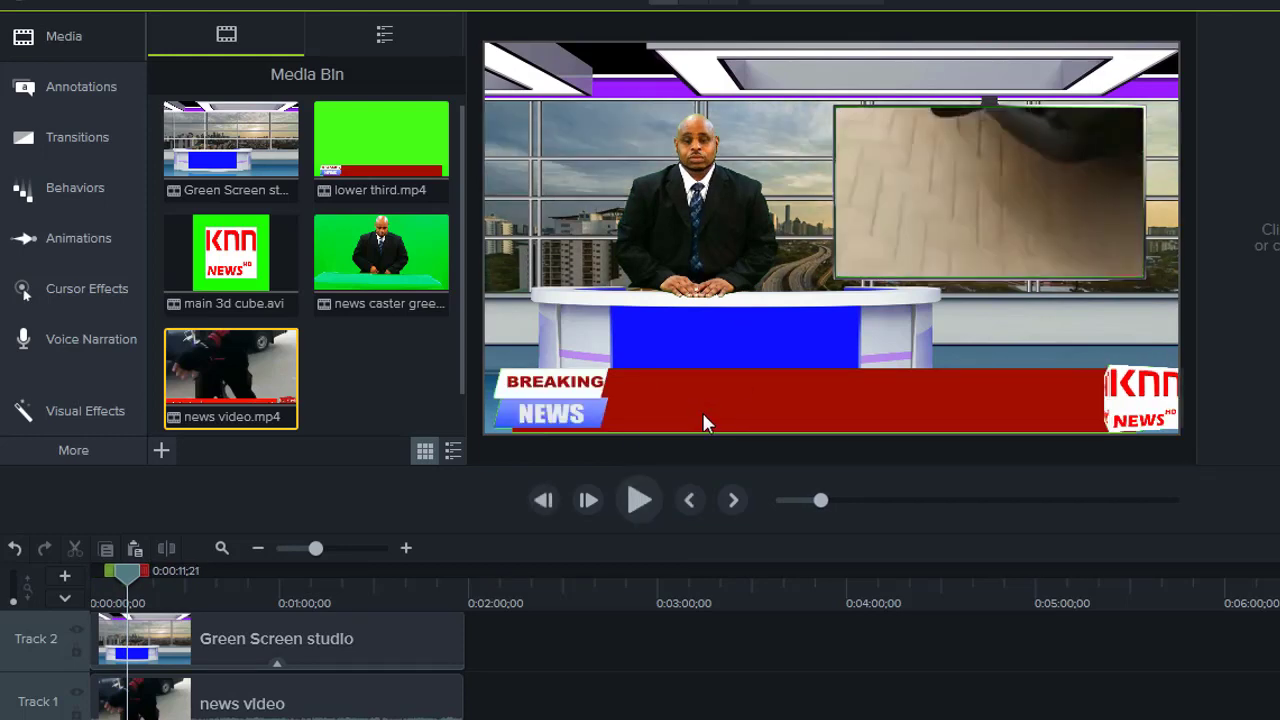
pyautogui.moveTo(618, 370); pyautogui.dragTo(1007, 428)
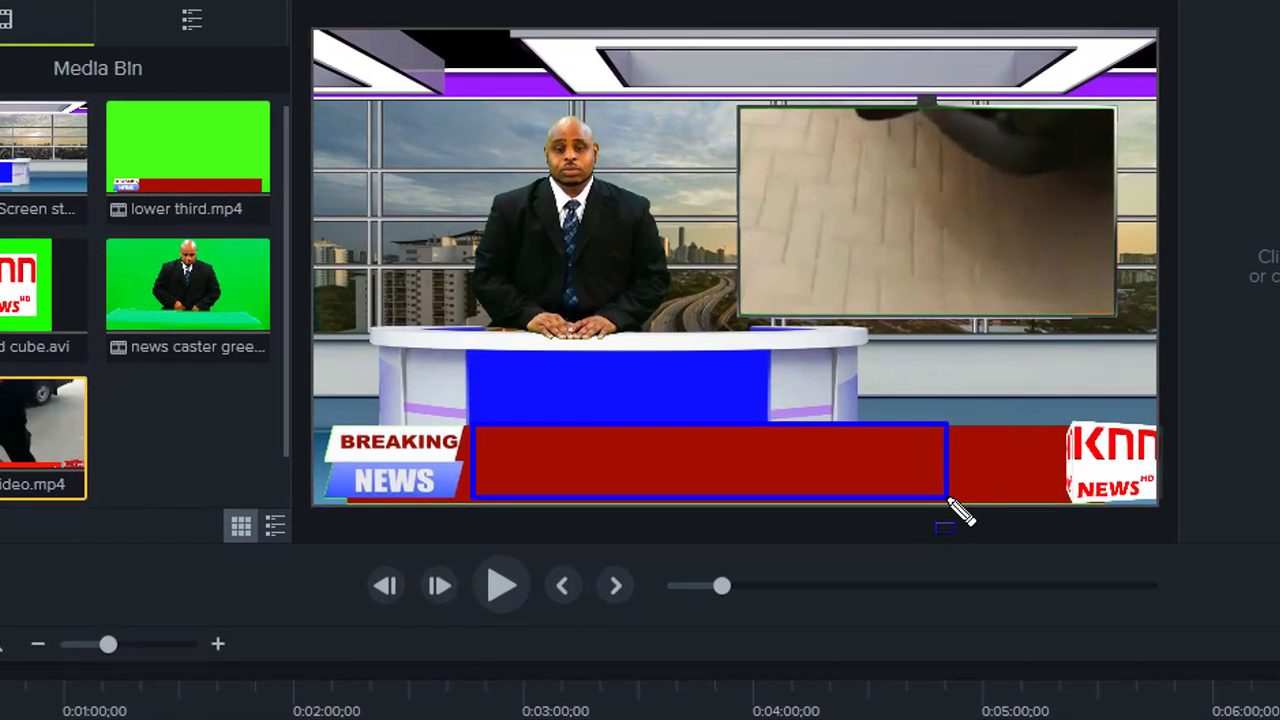
pyautogui.moveTo(949, 499); pyautogui.dragTo(962, 487)
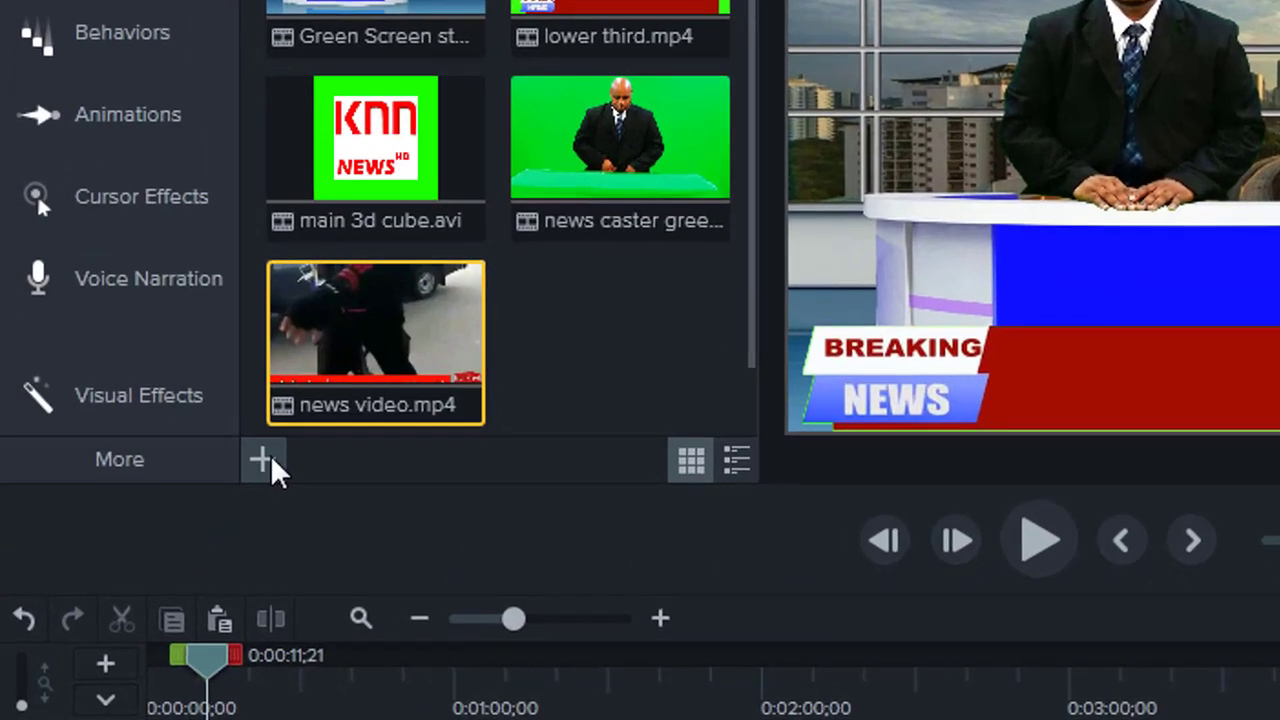
# Import ticker image 5 from the Tickers folder into the media bin
pyautogui.click(168, 555)
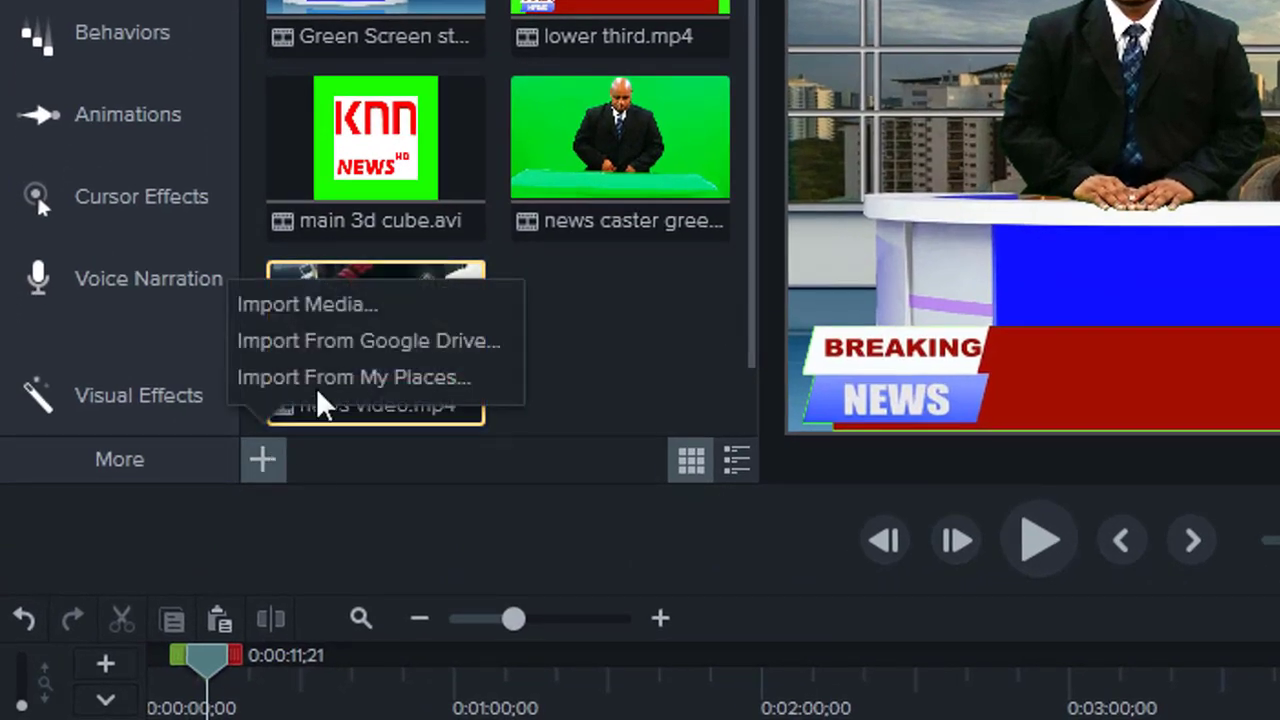
pyautogui.click(361, 303)
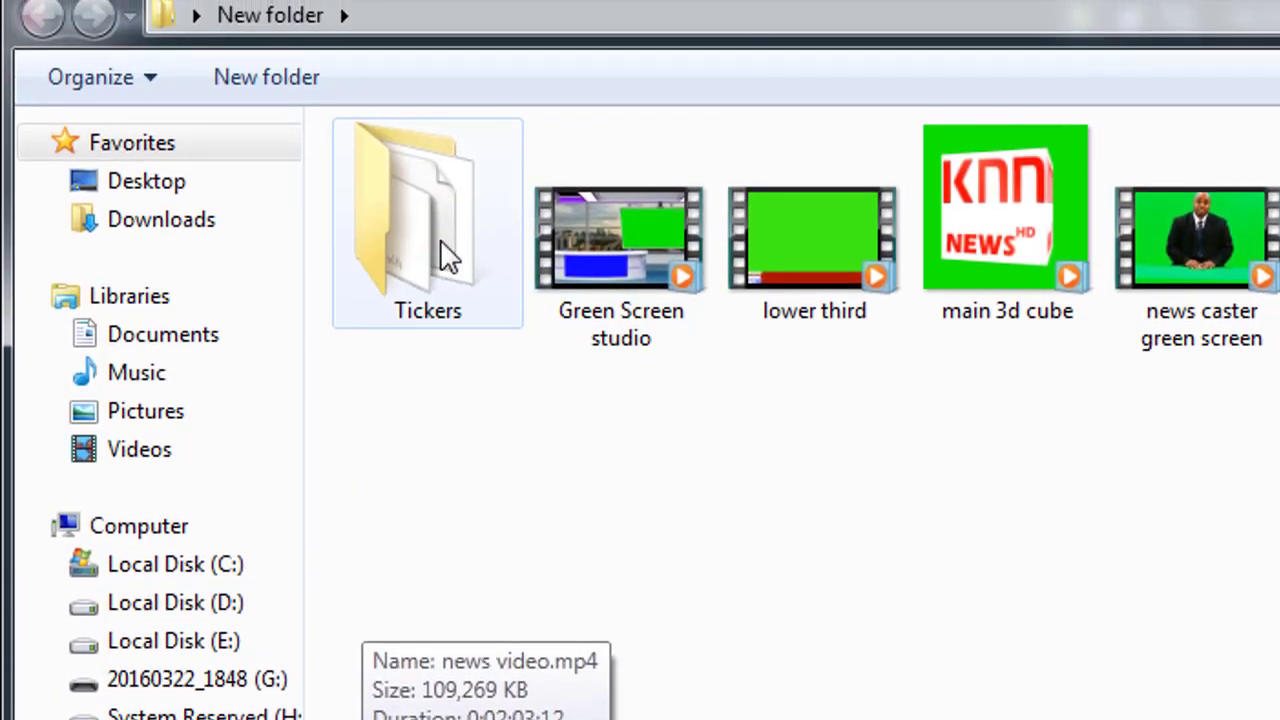
pyautogui.doubleClick(445, 257)
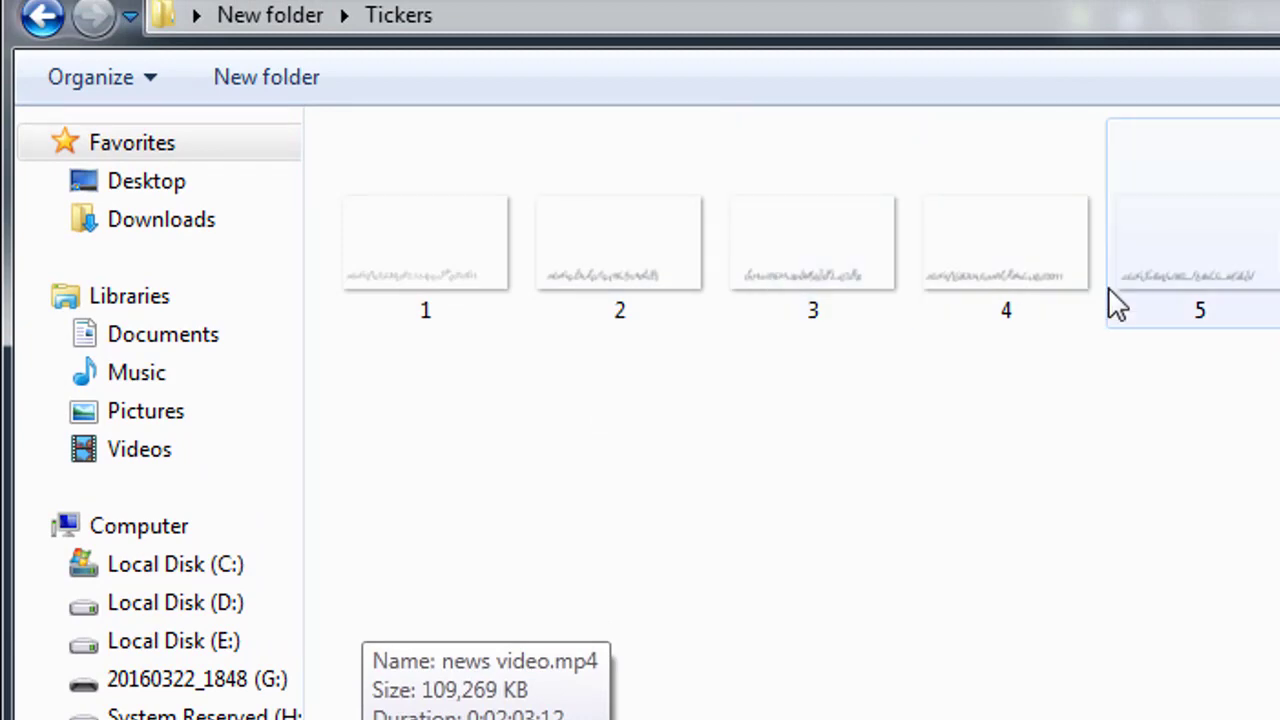
pyautogui.doubleClick(1165, 290)
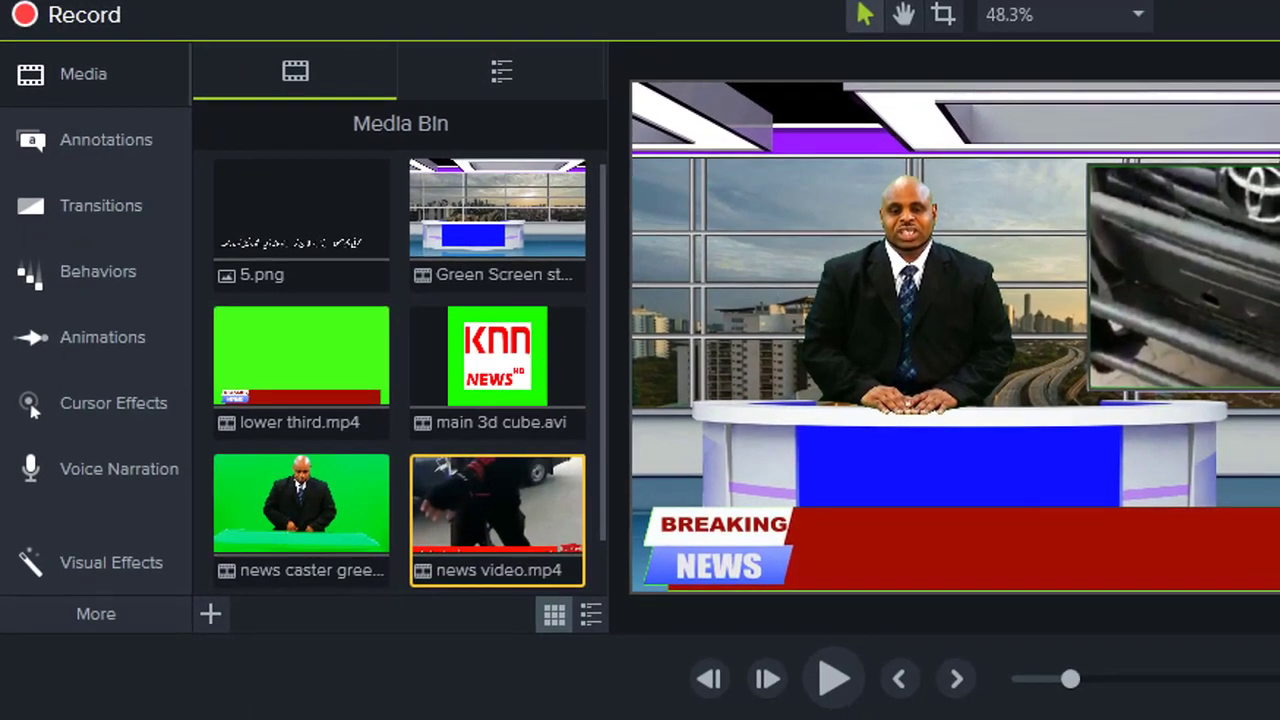
# Place 5.png at the start of Track 6, above the cube logo clips, and lengthen its clip slightly
pyautogui.click(1180, 280)
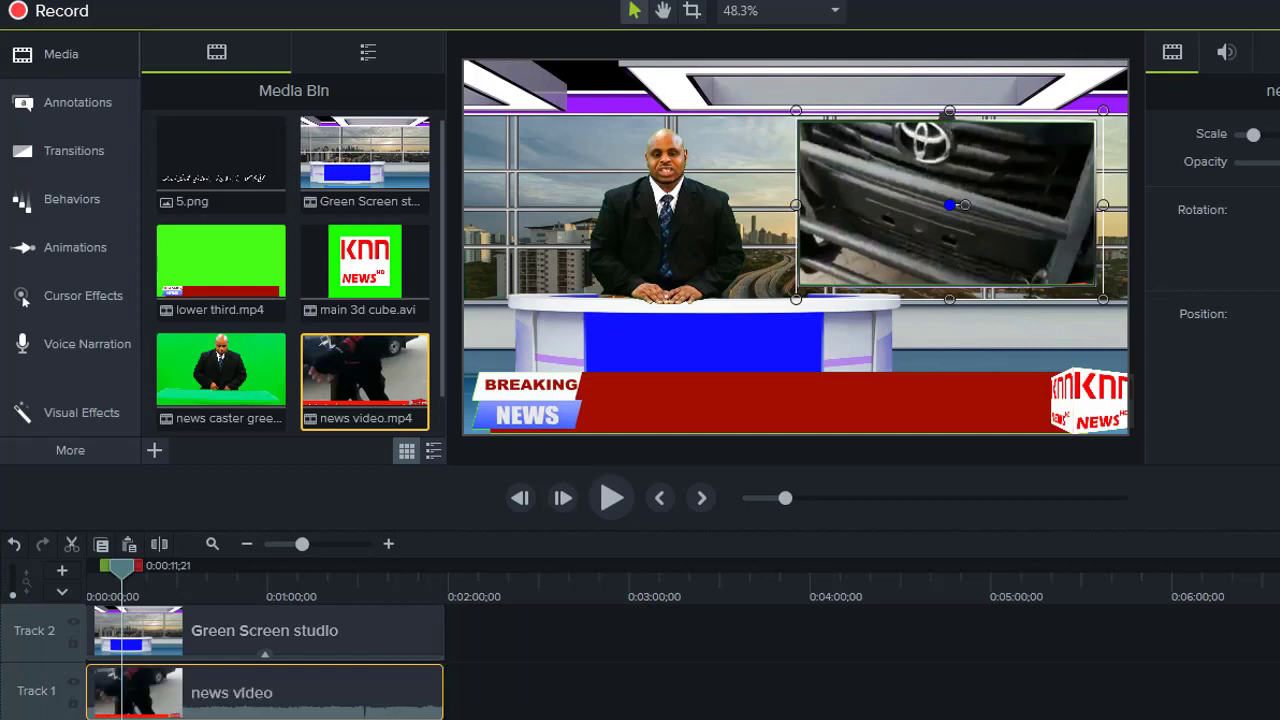
pyautogui.scroll(4, 224, 663)
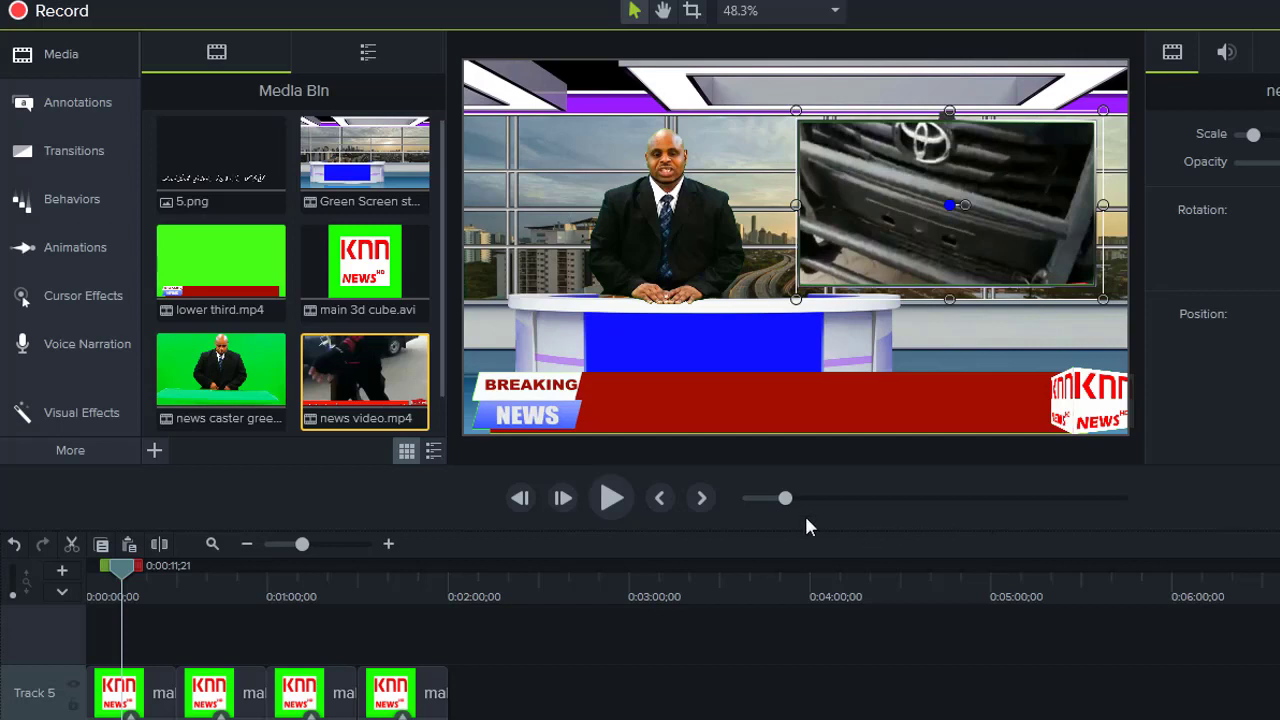
pyautogui.click(229, 157)
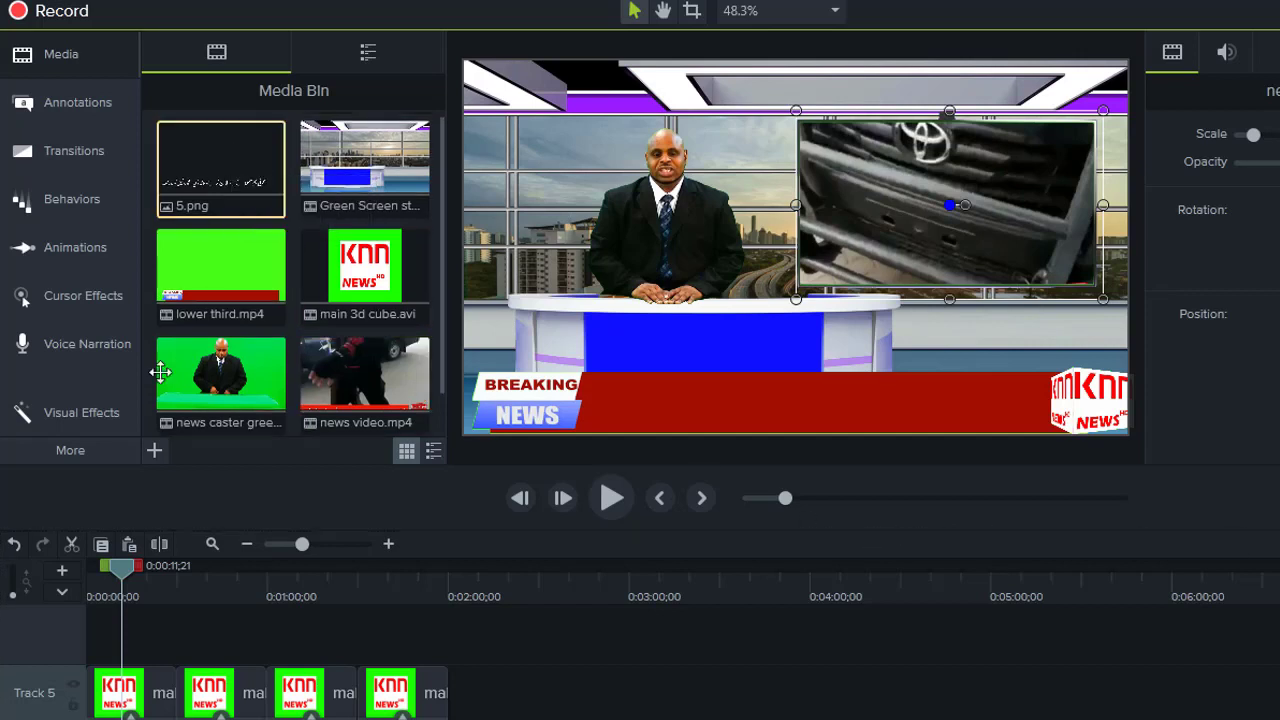
pyautogui.moveTo(220, 170); pyautogui.dragTo(117, 620)
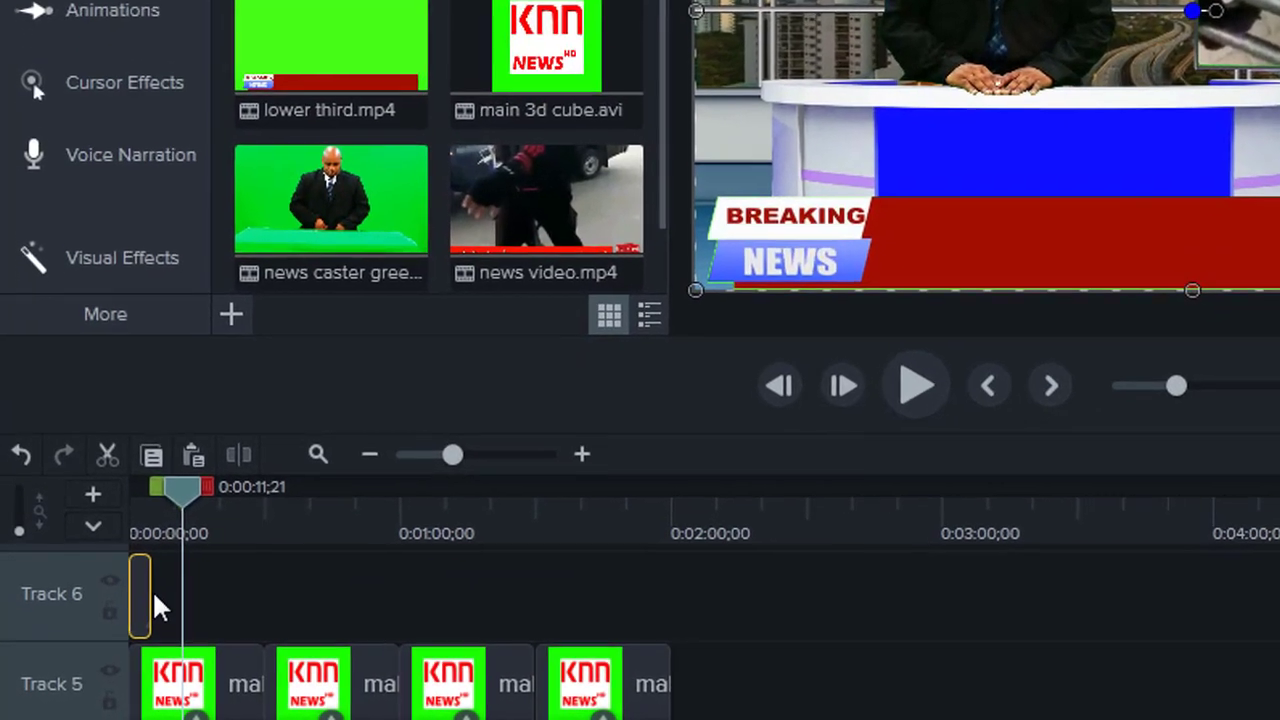
pyautogui.moveTo(151, 592); pyautogui.dragTo(161, 592)
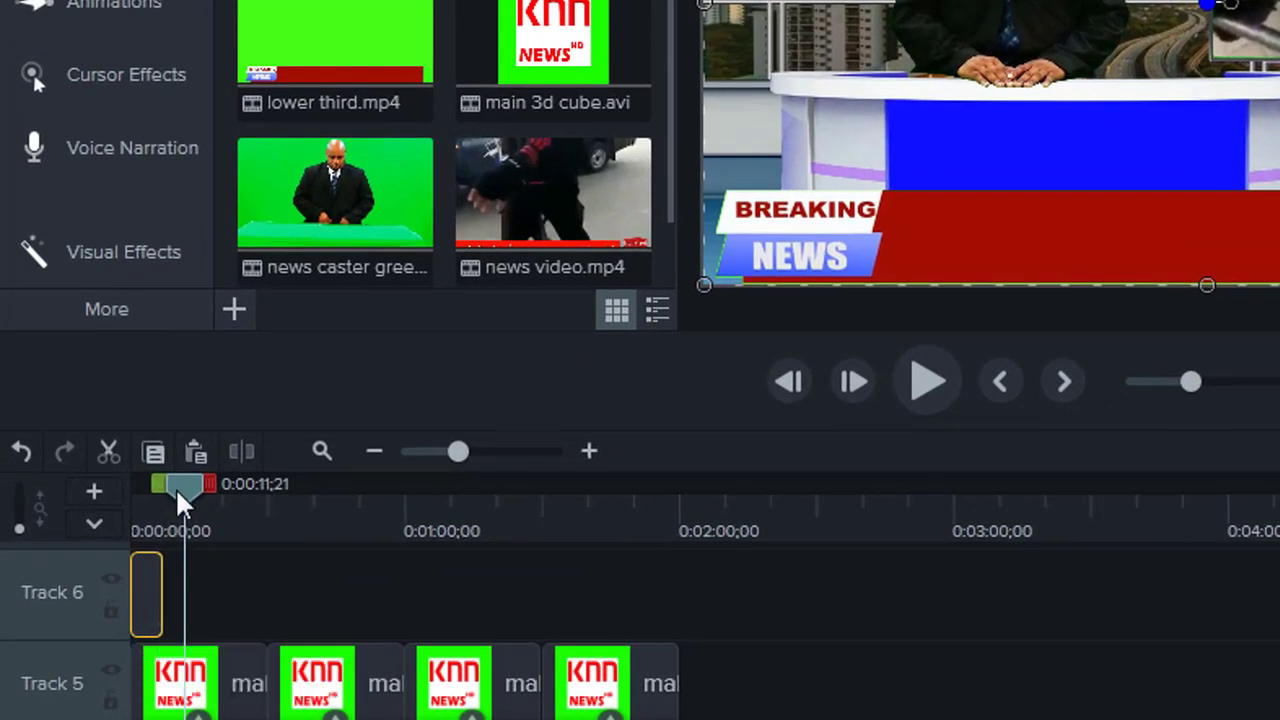
# Scale down and position the ticker text within the red bar beside the Breaking News label, and trim its clip to about 10 seconds
pyautogui.moveTo(179, 478); pyautogui.dragTo(146, 493)
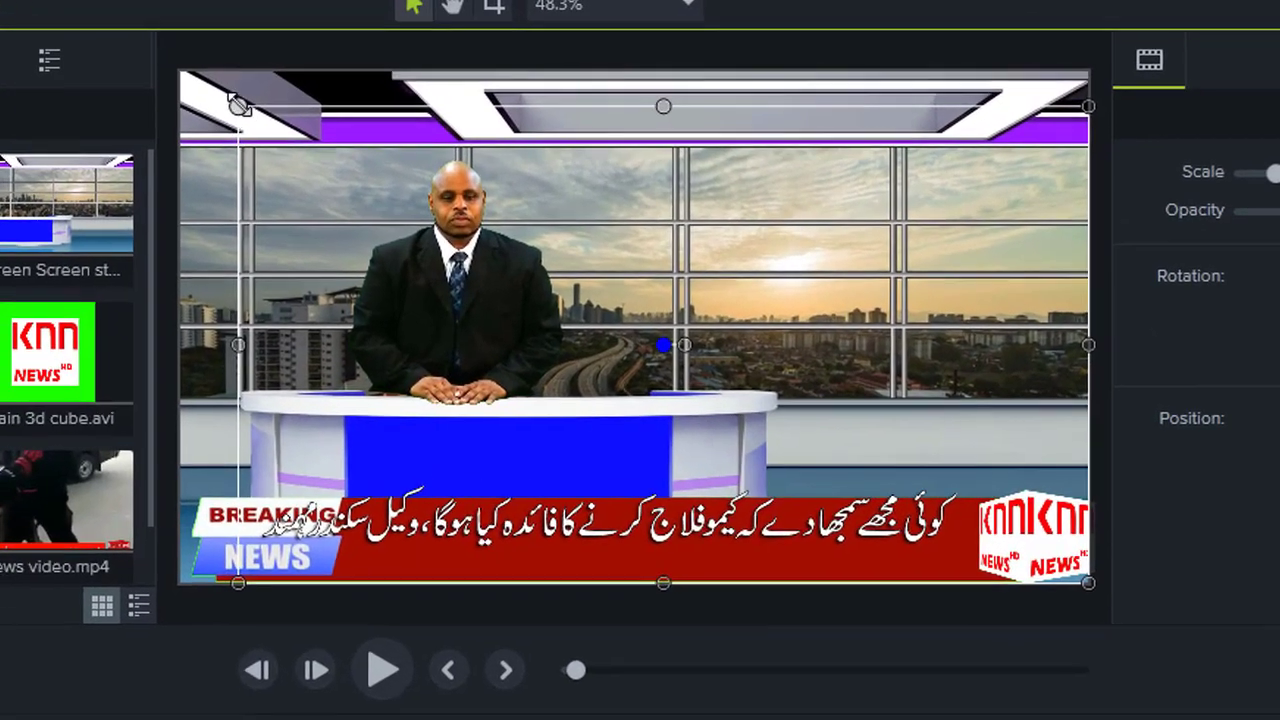
pyautogui.moveTo(418, 87); pyautogui.dragTo(475, 115)
pyautogui.moveTo(298, 140); pyautogui.dragTo(341, 158)
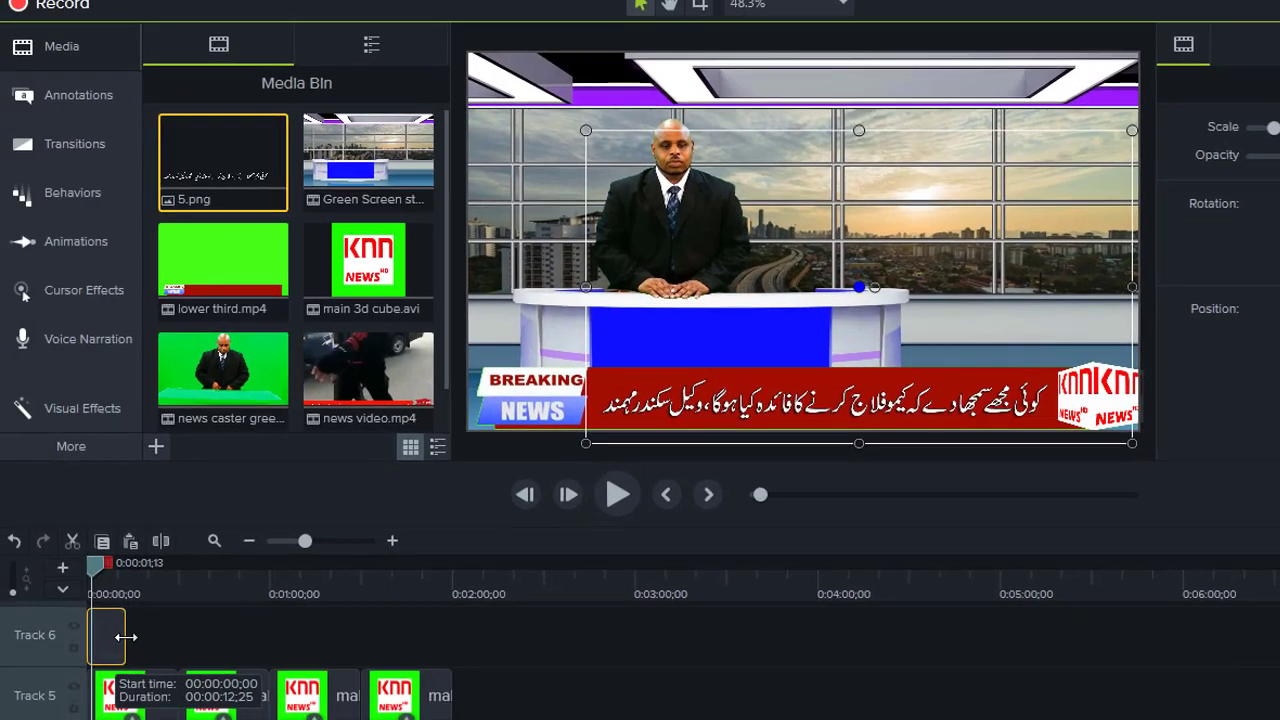
pyautogui.moveTo(122, 635); pyautogui.dragTo(116, 635)
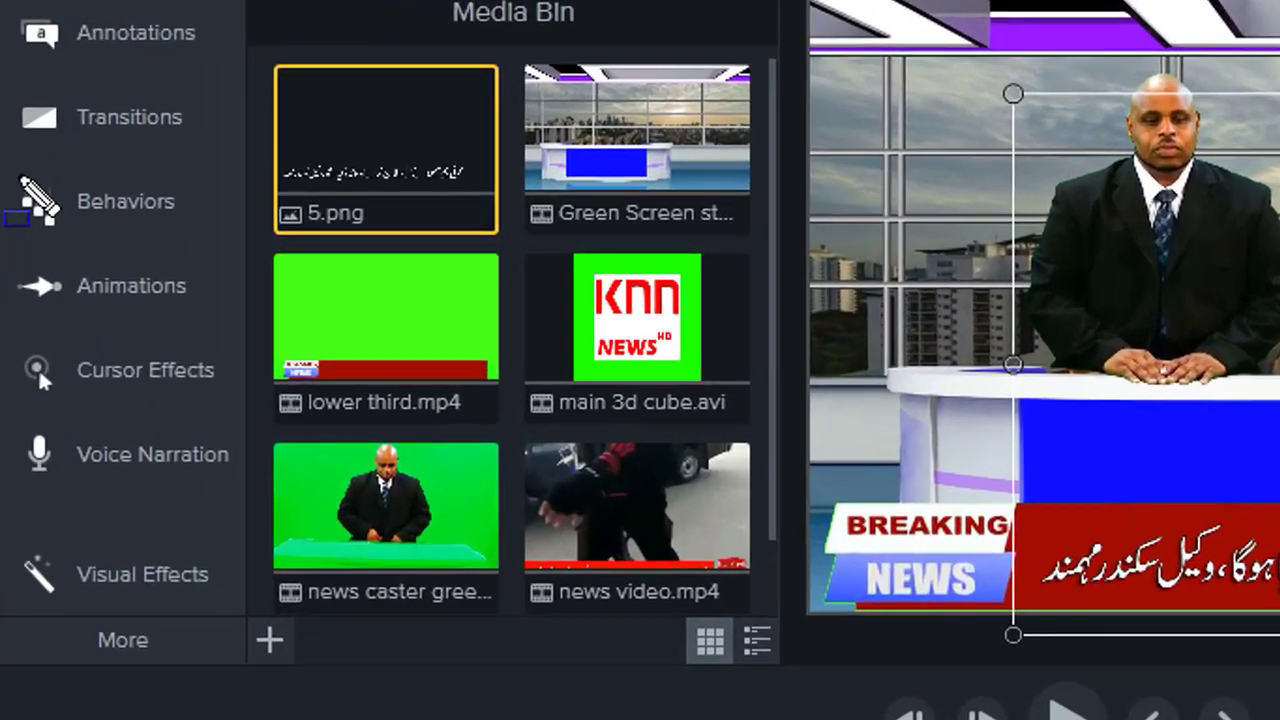
# Apply the Scale behavior to the ticker clip on Track 6
pyautogui.moveTo(16, 173)
pyautogui.mouseDown()
pyautogui.moveTo(178, 224)
pyautogui.moveTo(200, 244)
pyautogui.mouseUp()
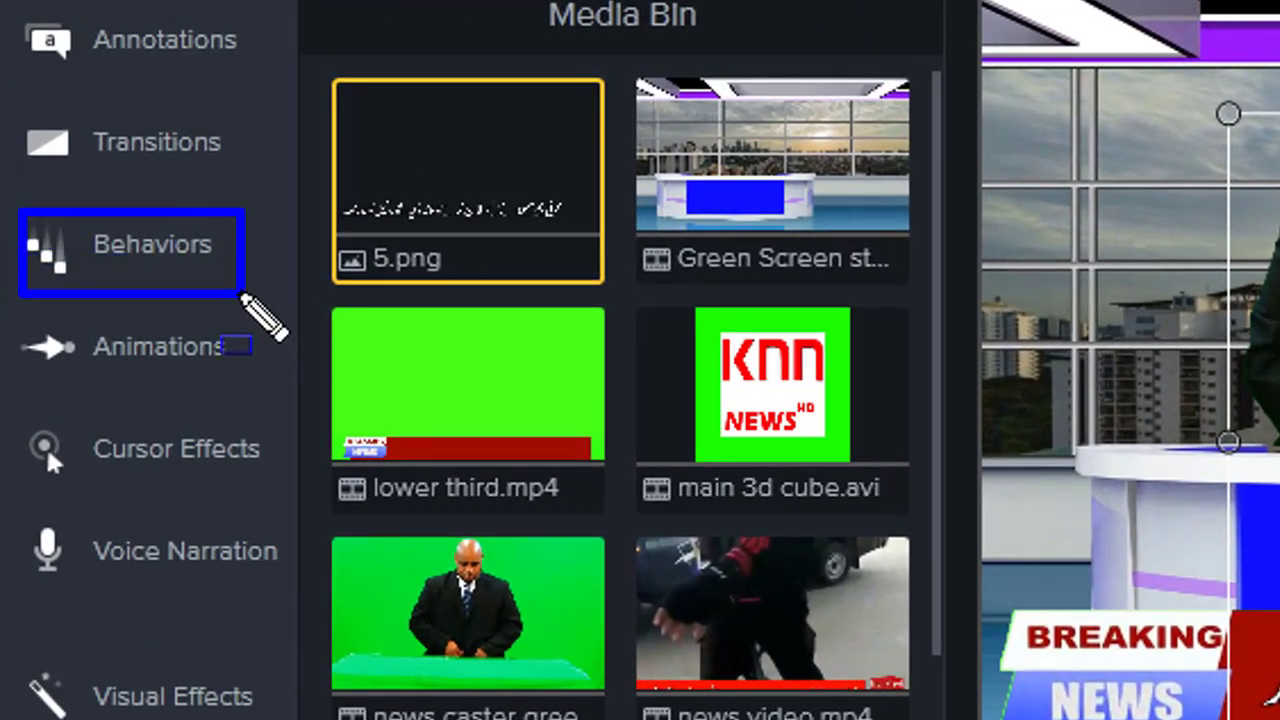
pyautogui.click(197, 282)
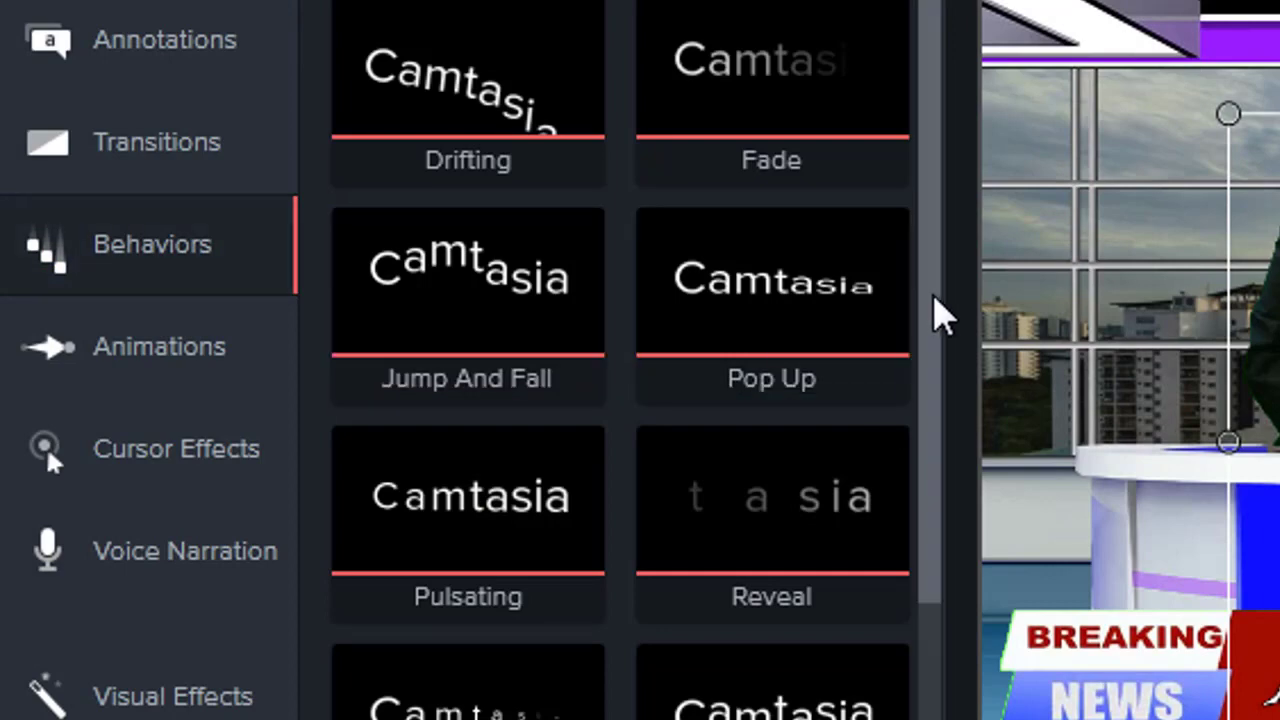
pyautogui.moveTo(933, 297); pyautogui.dragTo(951, 480)
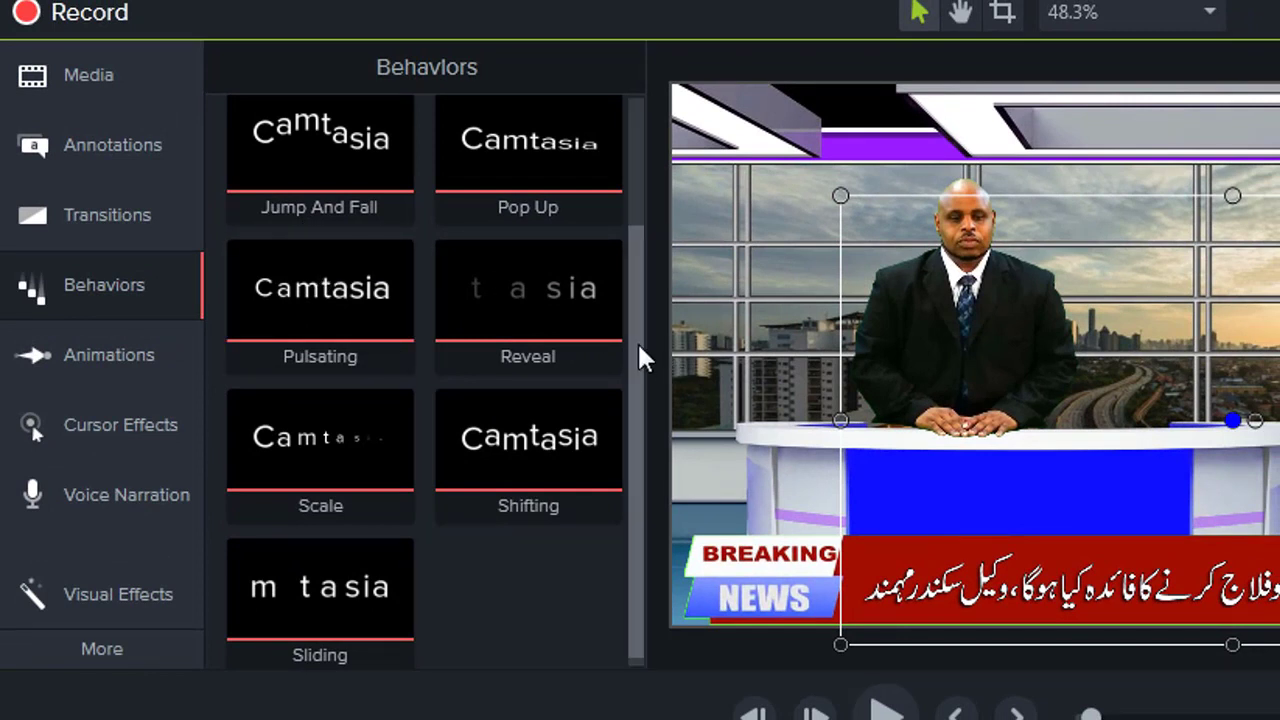
pyautogui.moveTo(637, 339); pyautogui.dragTo(657, 514)
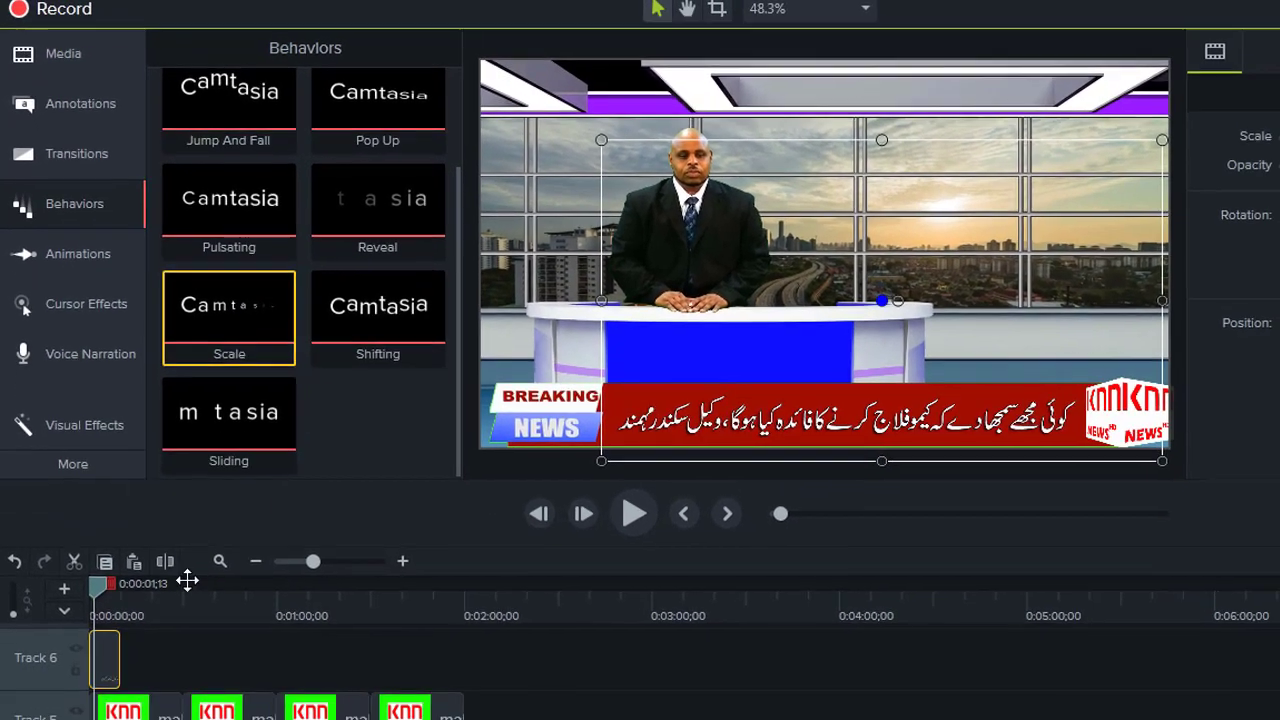
pyautogui.moveTo(303, 402); pyautogui.dragTo(137, 605)
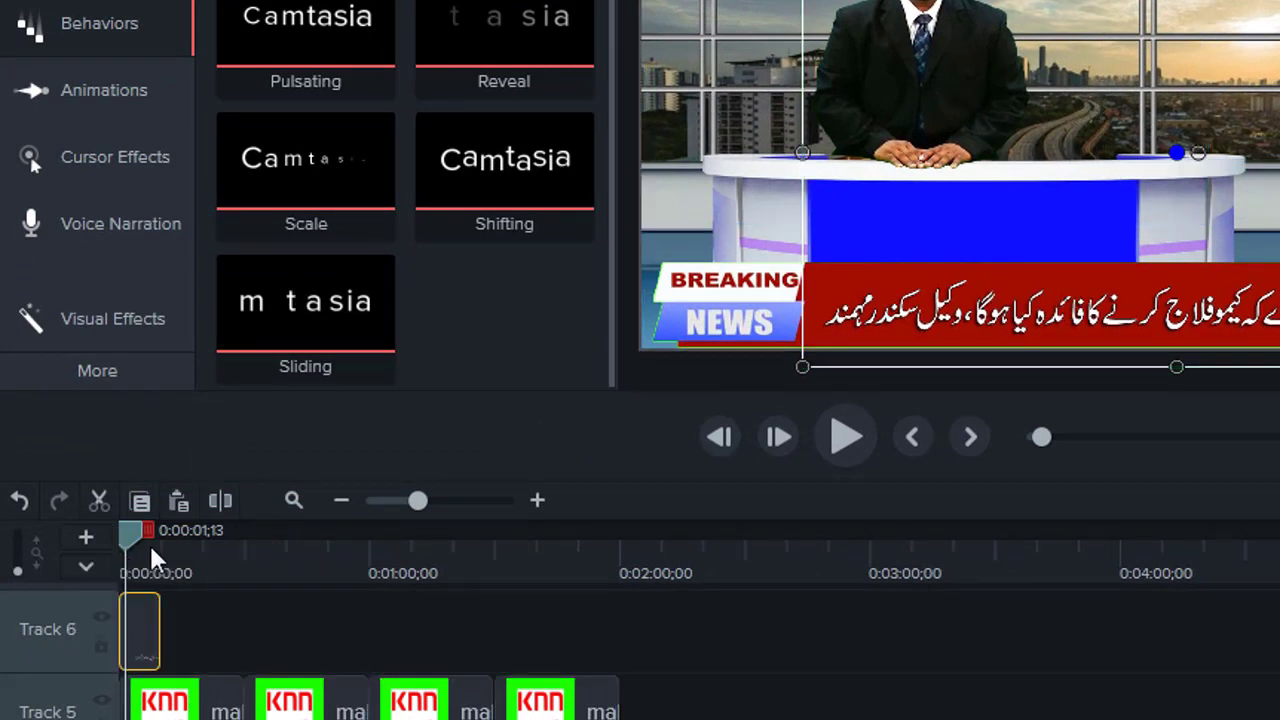
# Play the composition from the start to check the ticker's behavior
pyautogui.moveTo(137, 527); pyautogui.dragTo(101, 530)
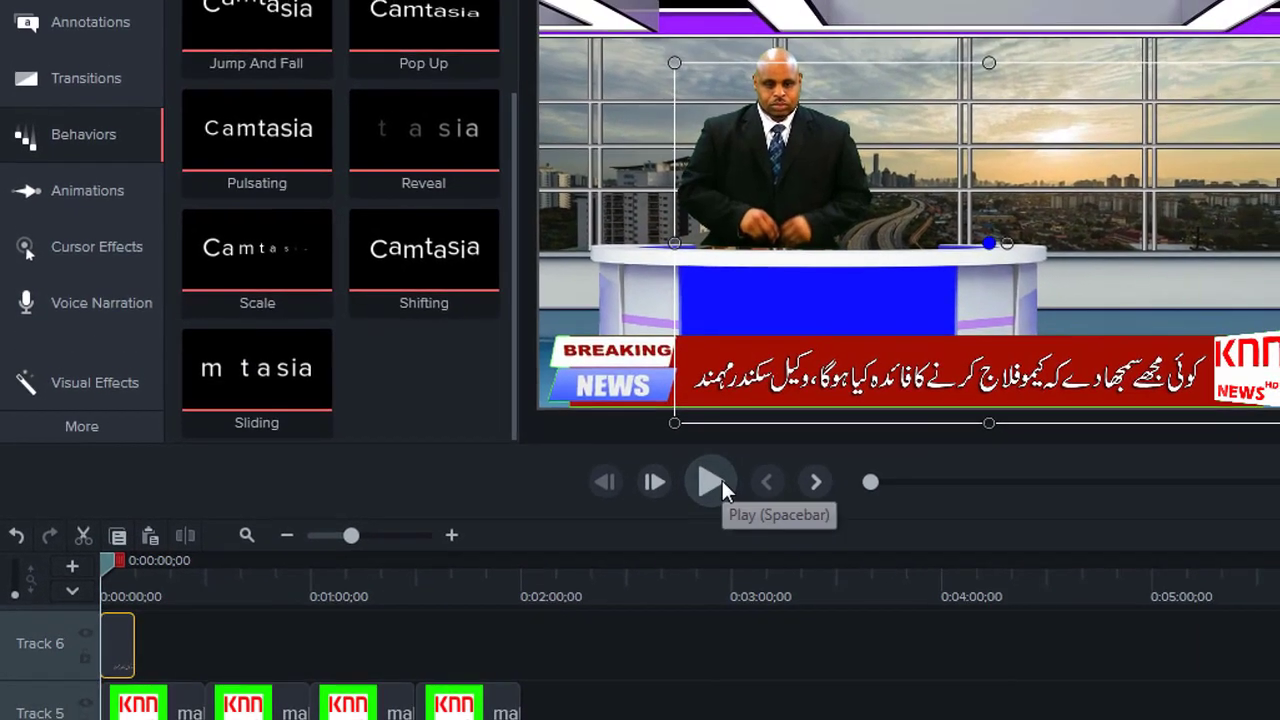
pyautogui.click(859, 434)
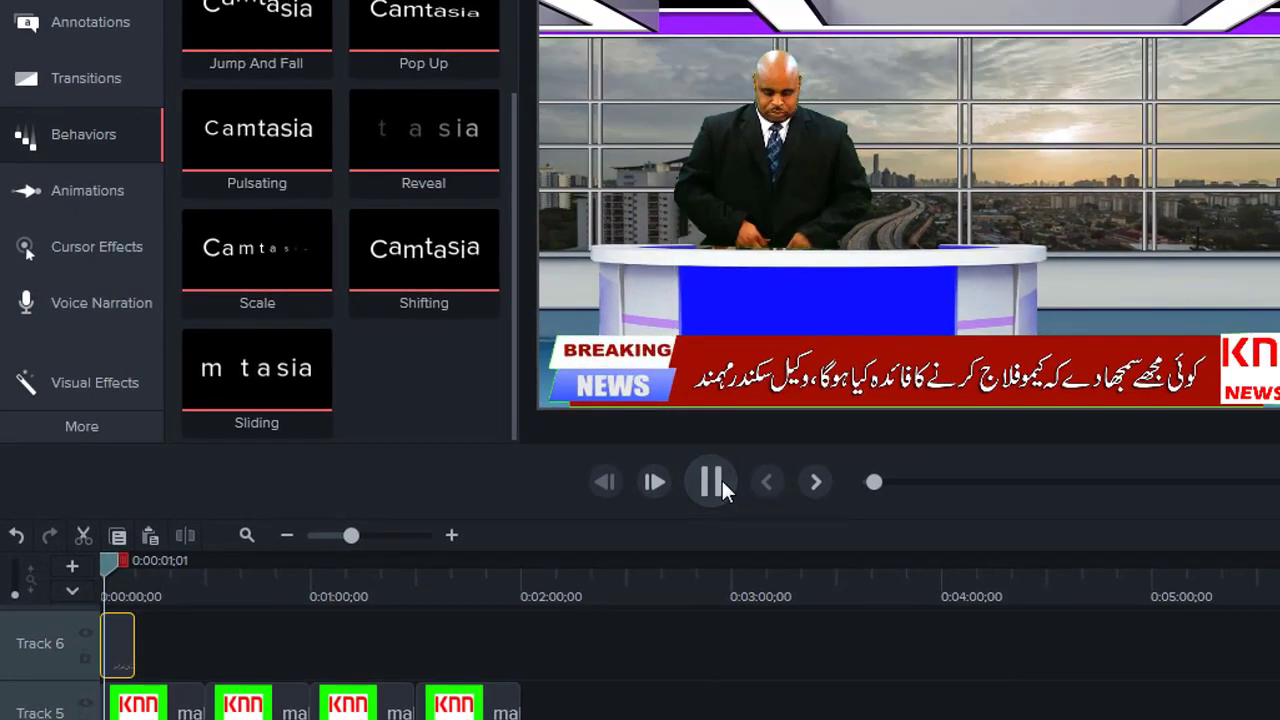
pyautogui.click(711, 482)
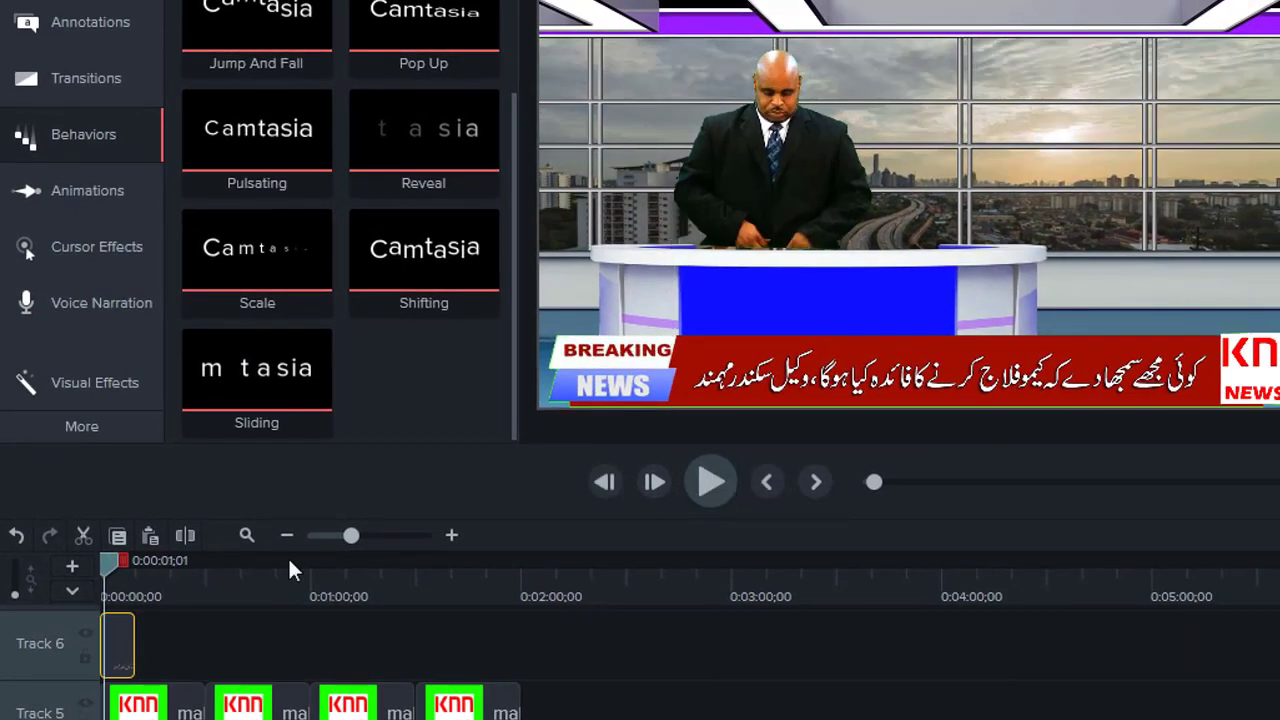
# Shift the ticker clip to start at 0:00:01;01 and paste copies of it on Track 6 at 0:00:12;13 and 0:00:24;06
pyautogui.click(120, 645)
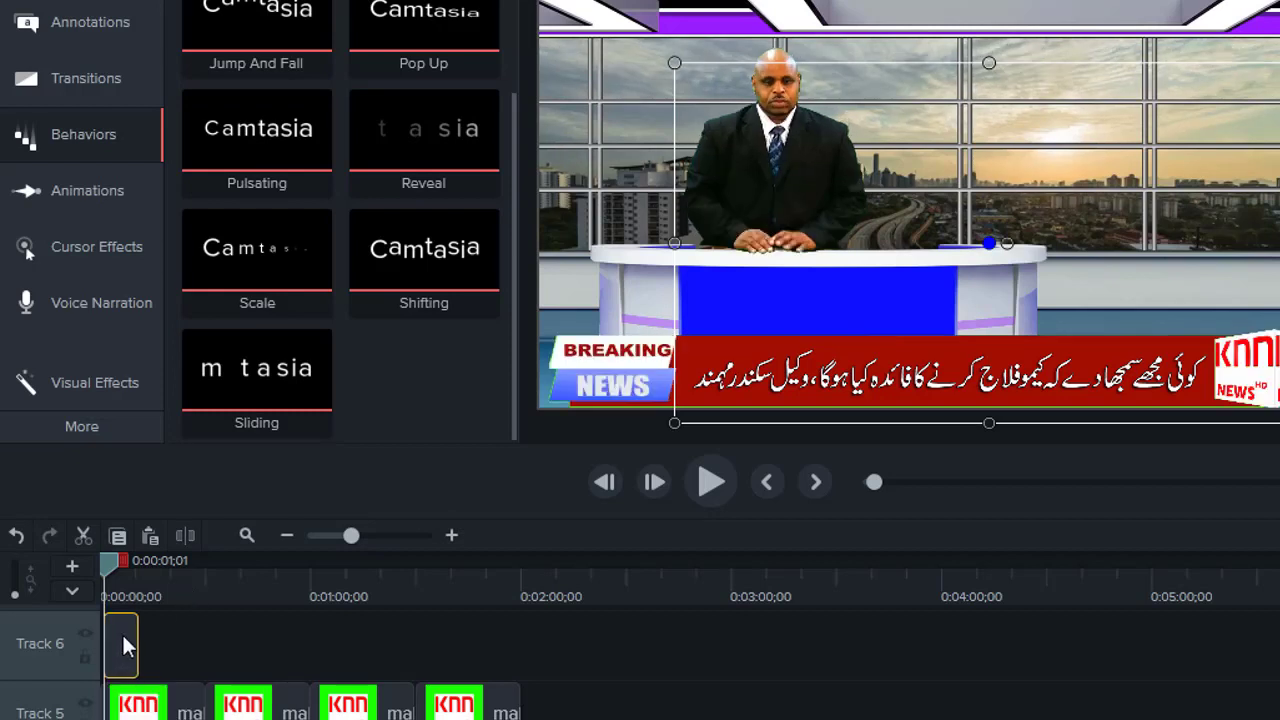
pyautogui.rightClick(123, 644)
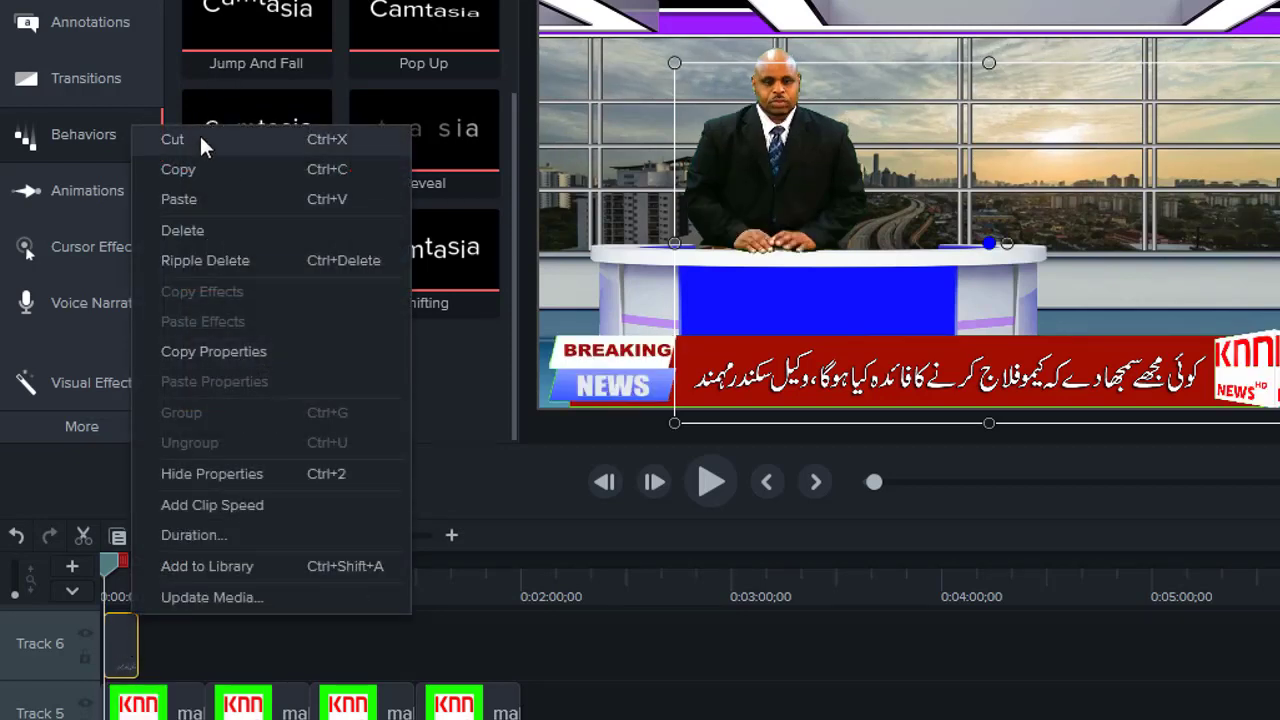
pyautogui.click(186, 174)
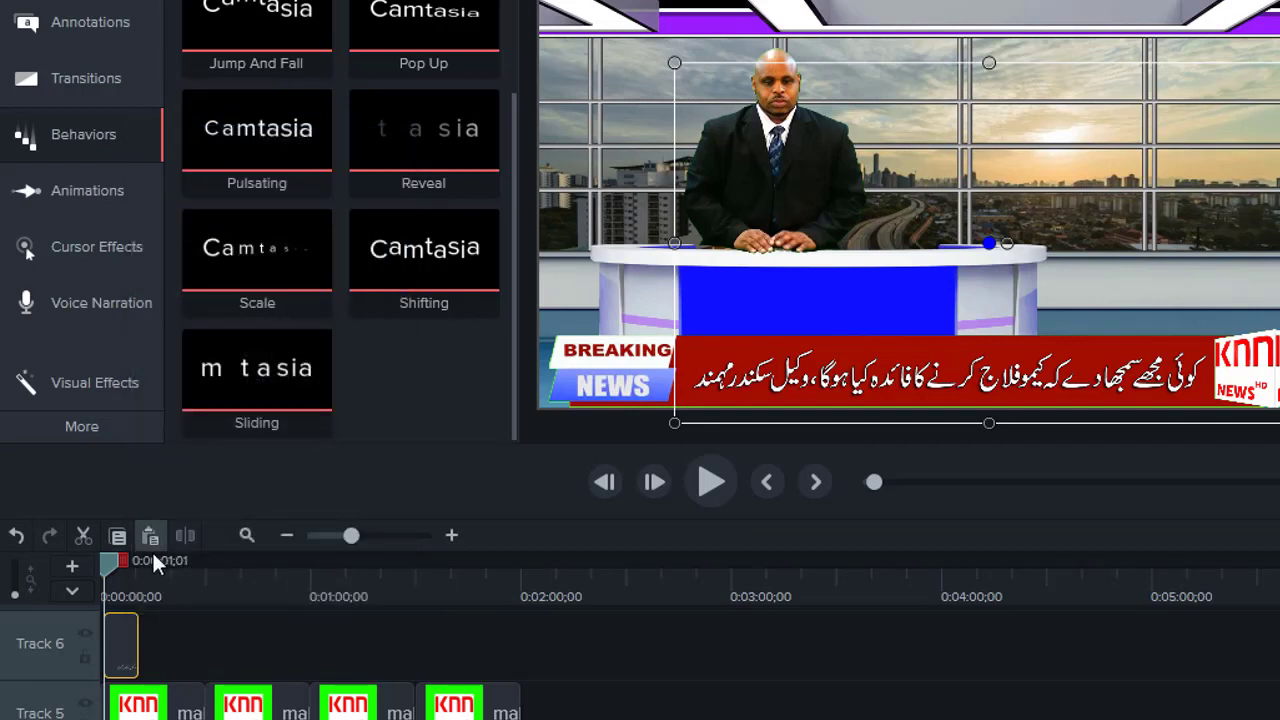
pyautogui.moveTo(106, 564); pyautogui.dragTo(145, 581)
pyautogui.hotkey('ctrl', 'v')
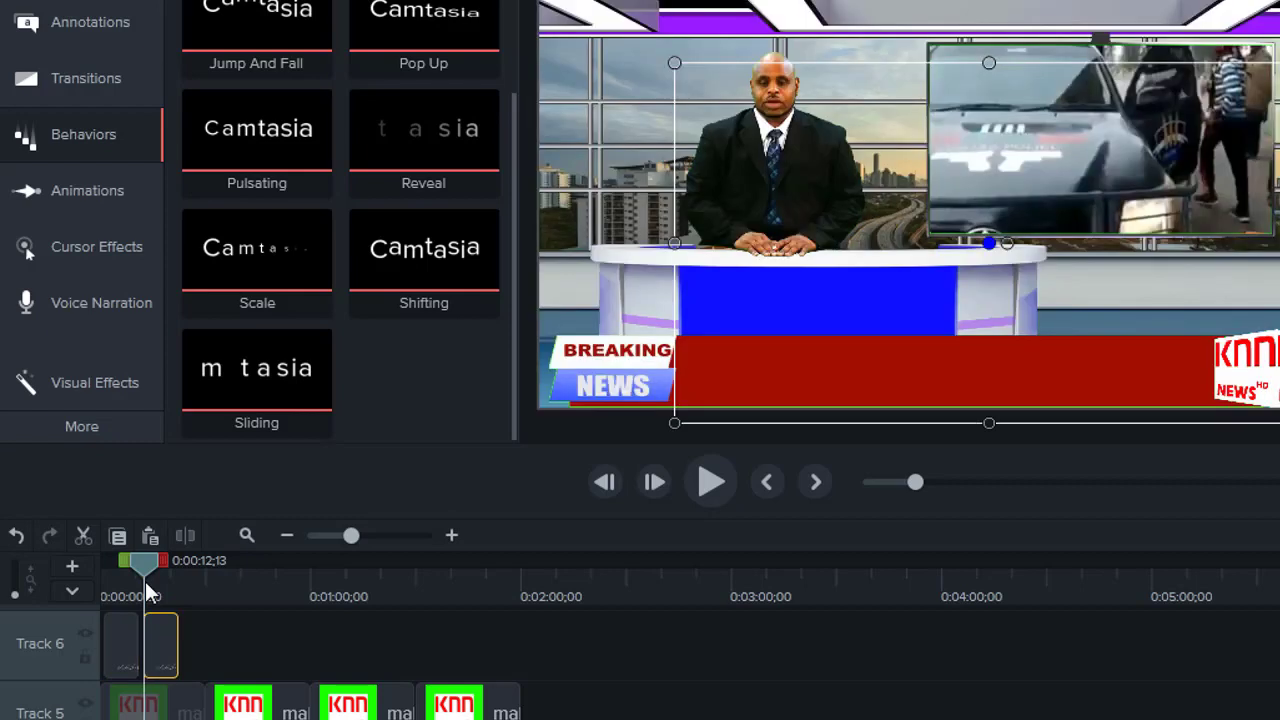
pyautogui.moveTo(141, 567); pyautogui.dragTo(181, 572)
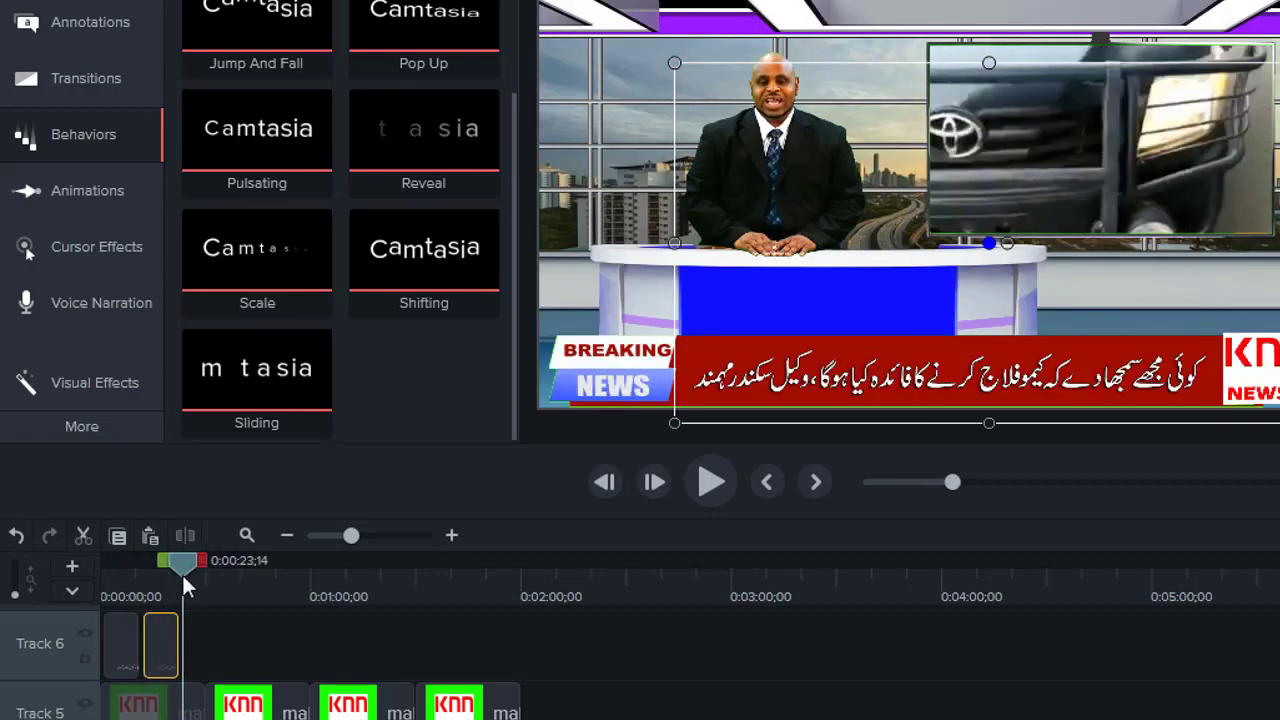
pyautogui.hotkey('ctrl', 'v')
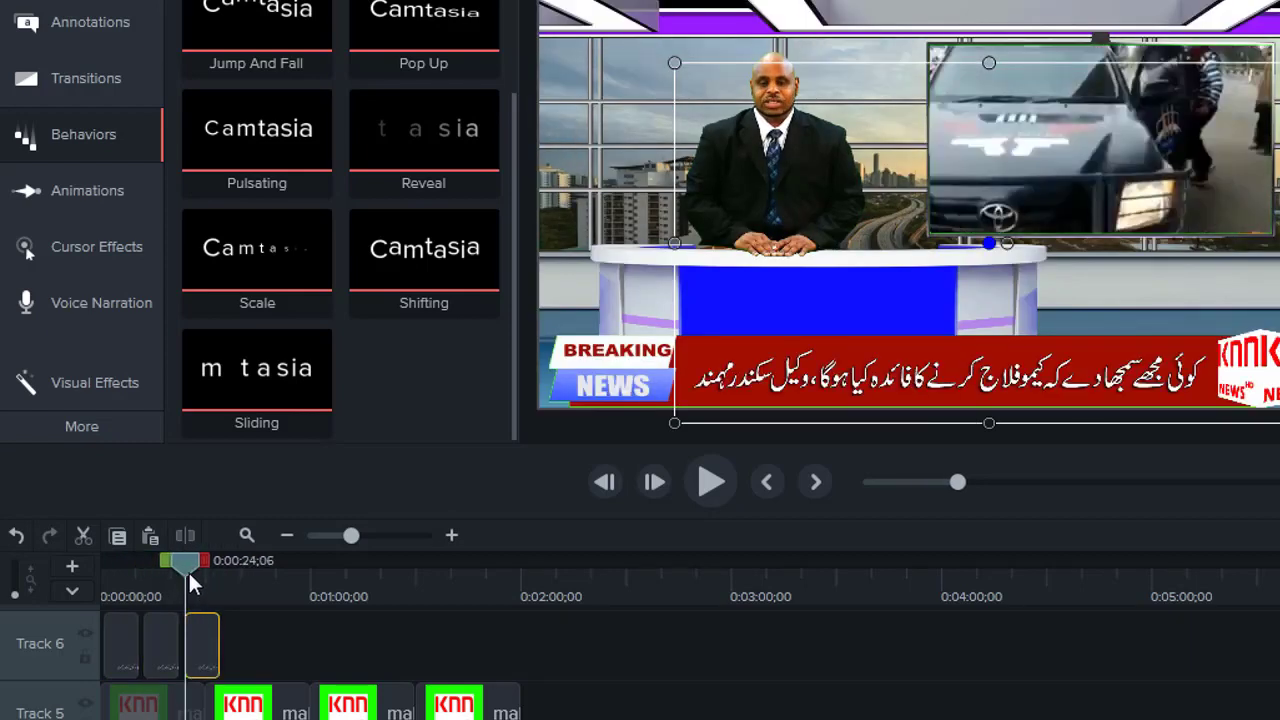
# Paste a fourth copy of the ticker clip on Track 6 starting at 0:00:34;16 and play the composition from the start
pyautogui.moveTo(186, 564); pyautogui.dragTo(230, 576)
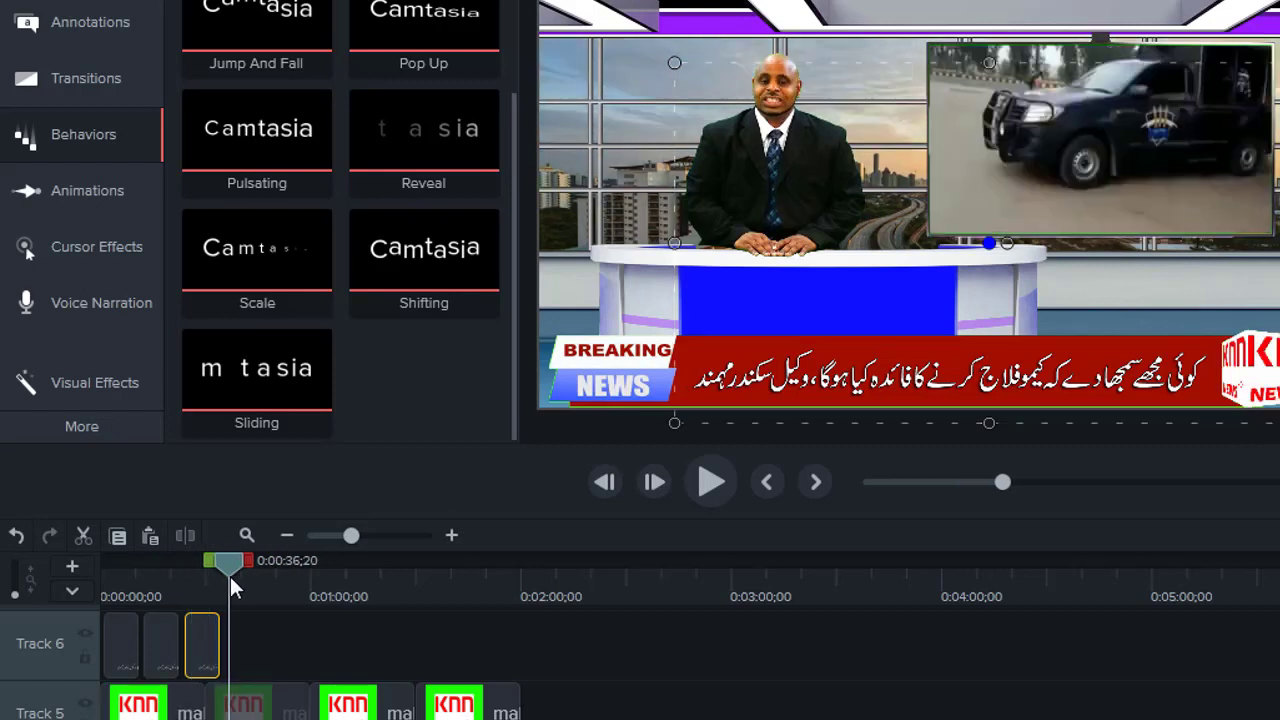
pyautogui.hotkey('ctrl', 'v')
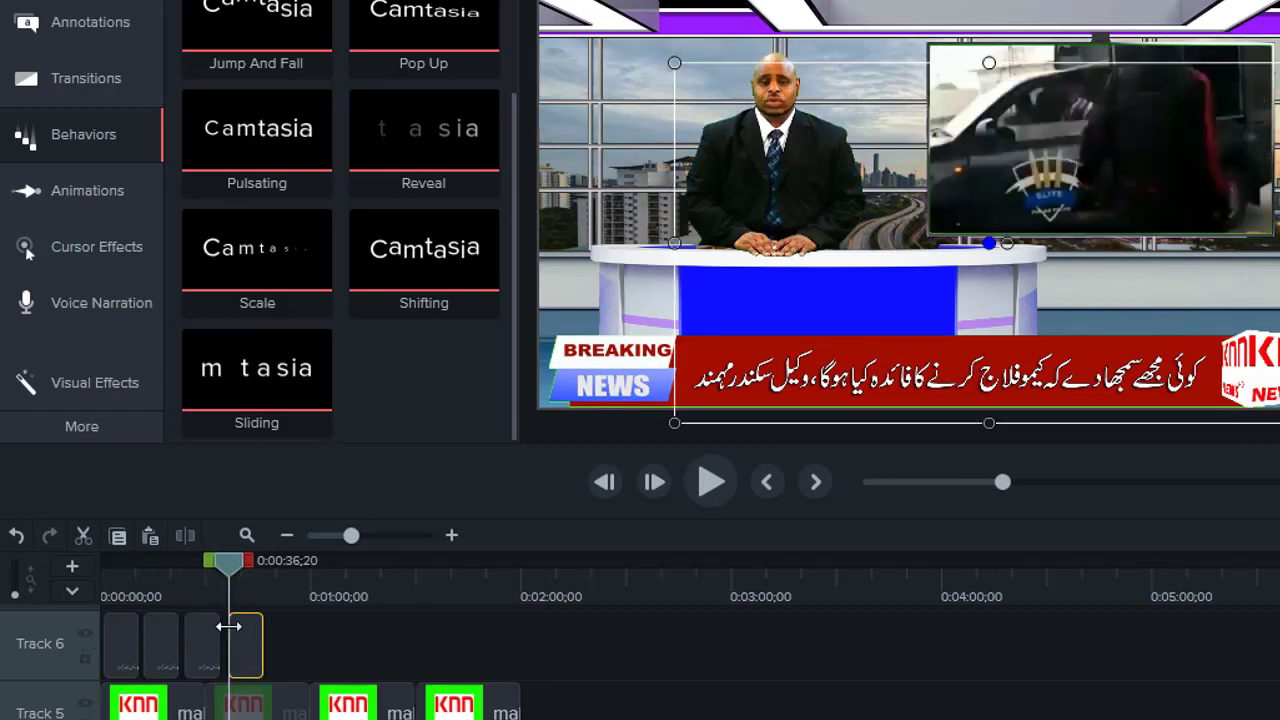
pyautogui.moveTo(227, 562); pyautogui.dragTo(220, 557)
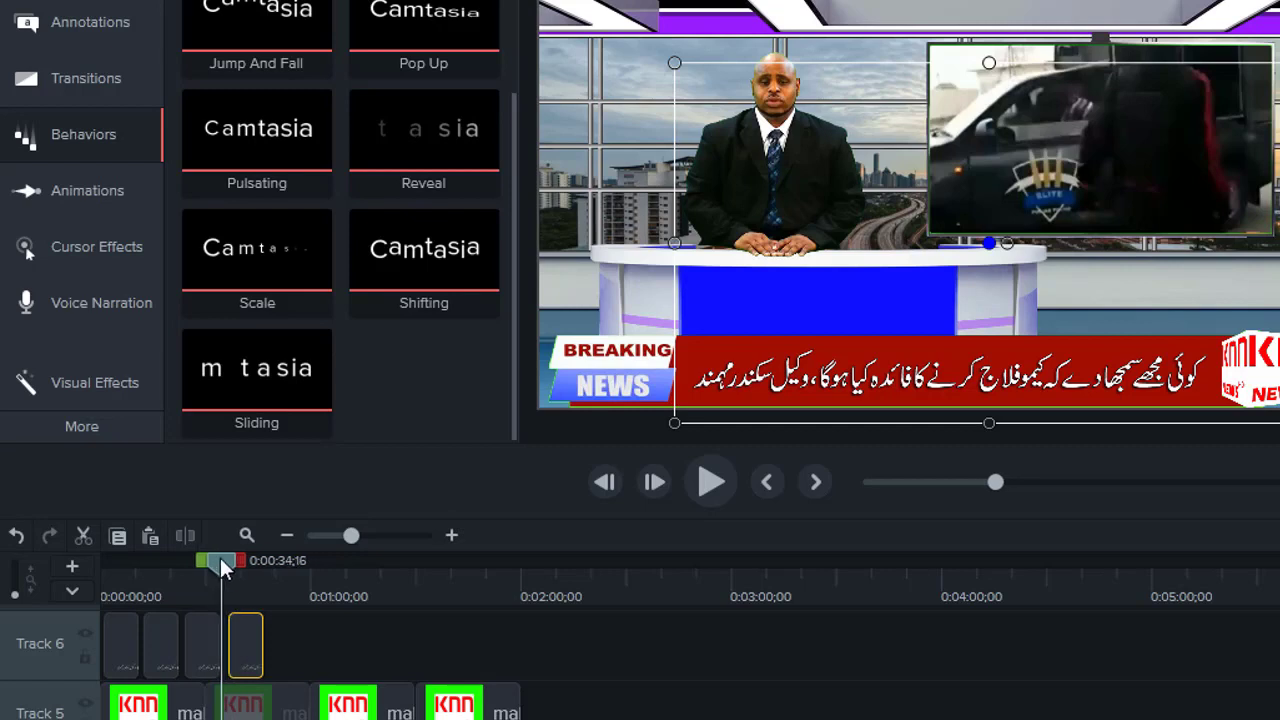
pyautogui.moveTo(246, 635); pyautogui.dragTo(243, 628)
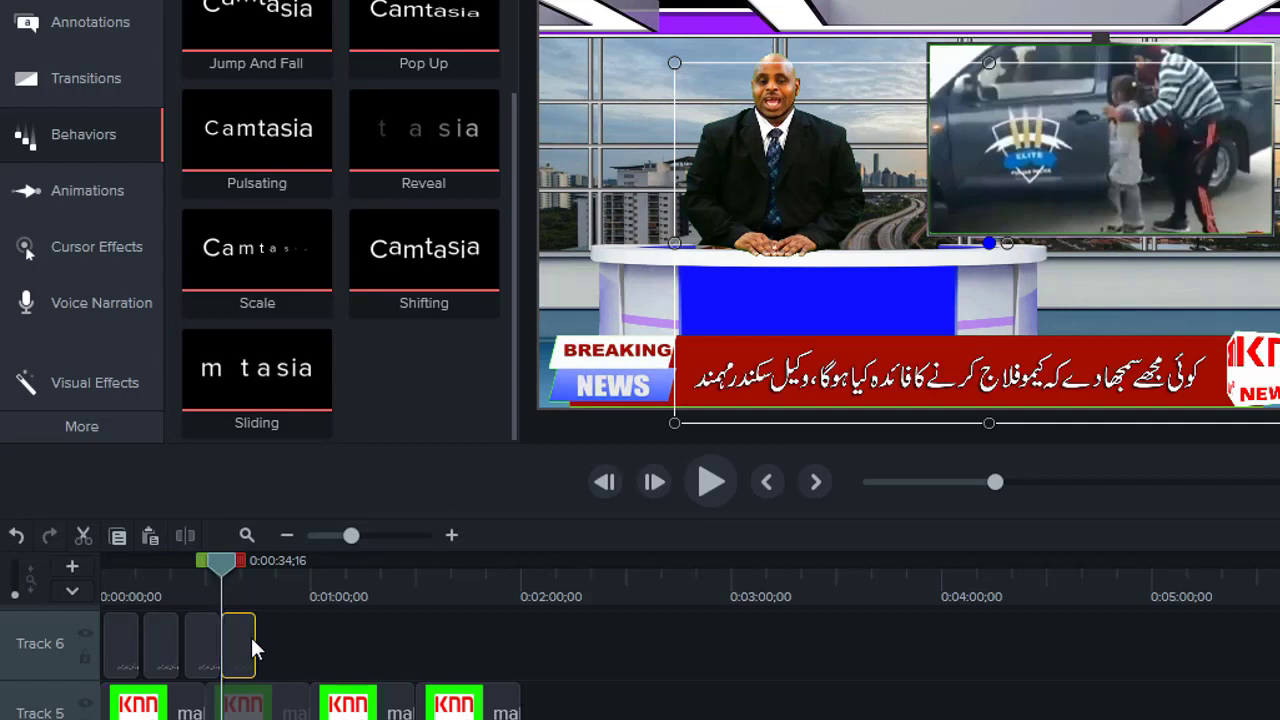
pyautogui.moveTo(212, 565); pyautogui.dragTo(105, 566)
pyautogui.click(698, 484)
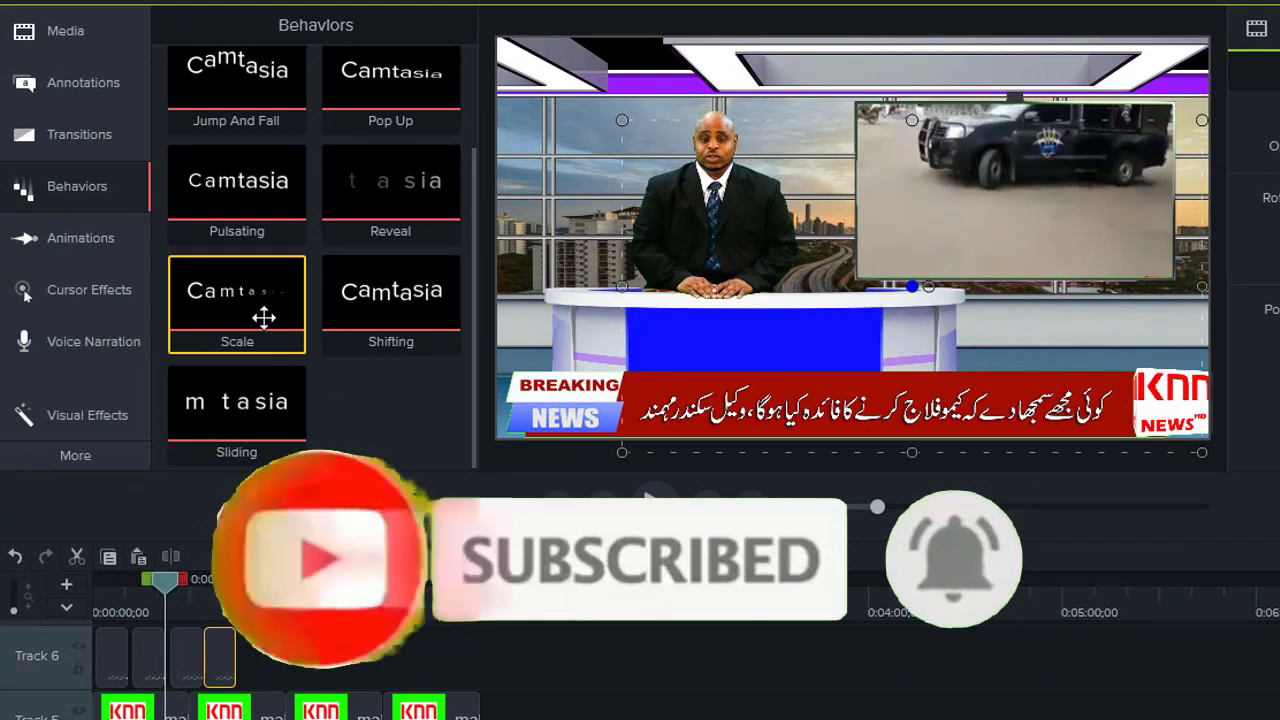
# Apply the Scale behavior to each of the four ticker clips on Track 6
pyautogui.moveTo(264, 317); pyautogui.dragTo(118, 672)
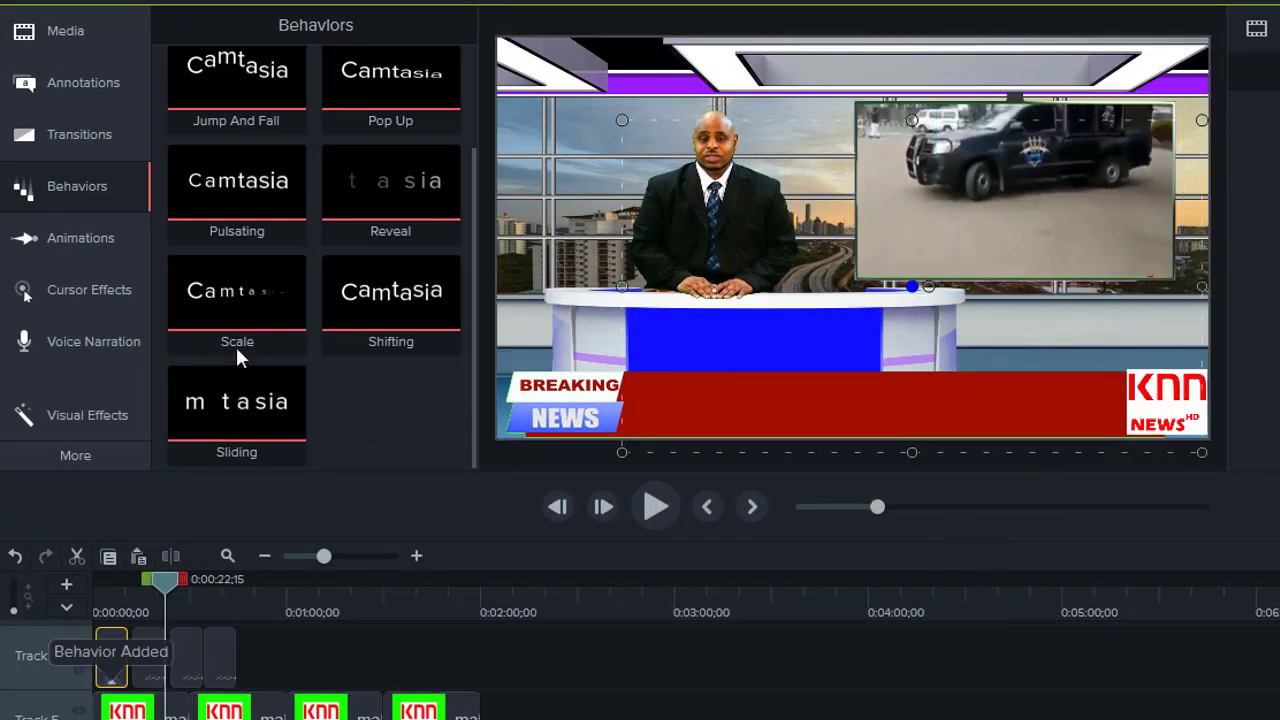
pyautogui.moveTo(240, 310); pyautogui.dragTo(146, 670)
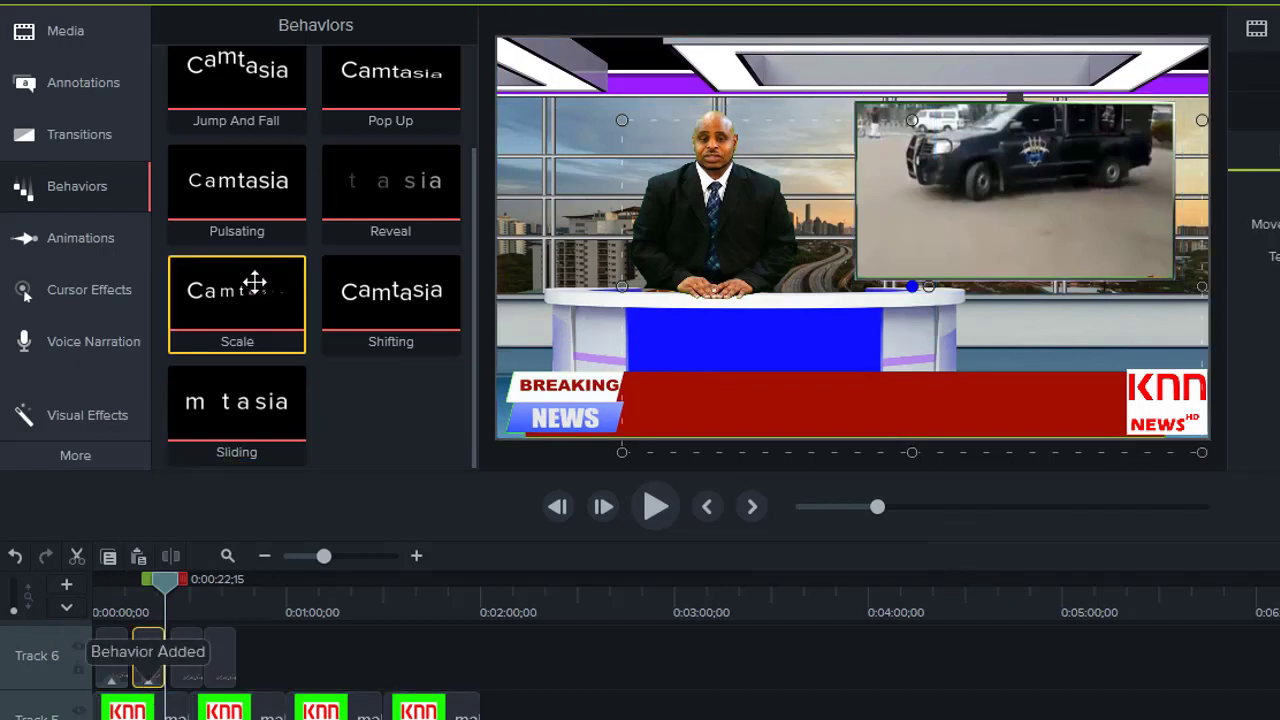
pyautogui.moveTo(254, 279); pyautogui.dragTo(181, 668)
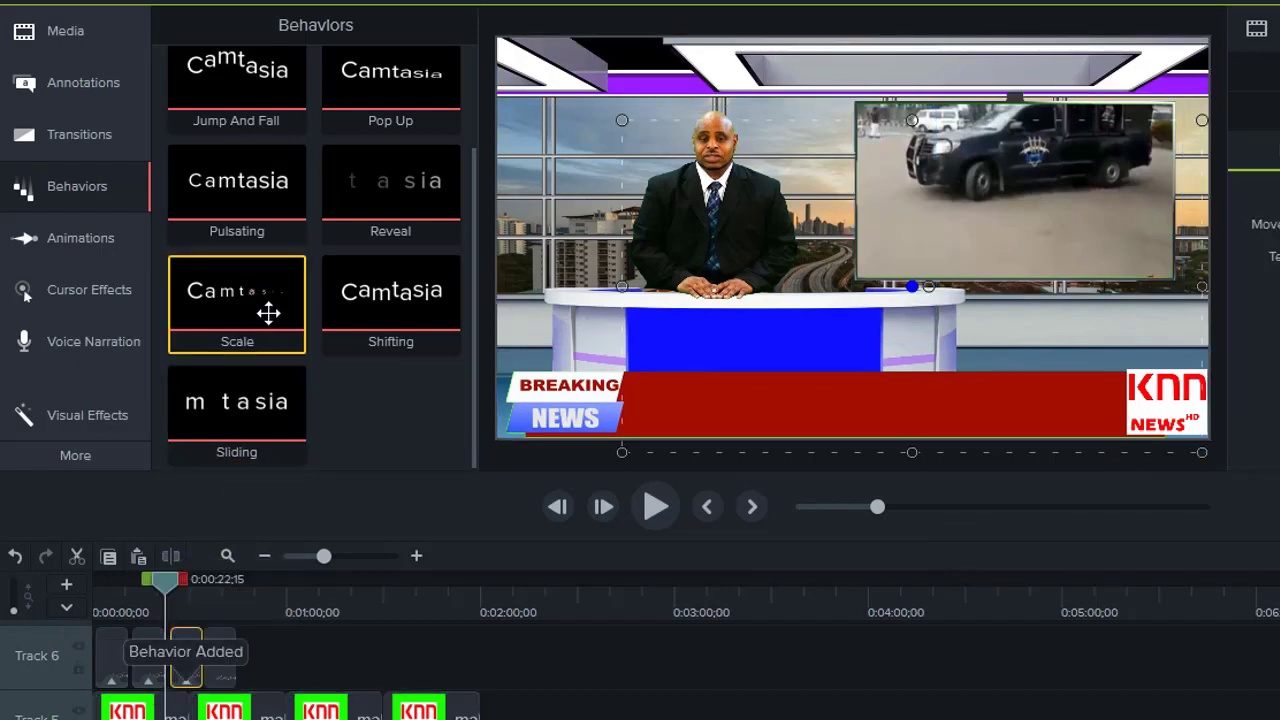
pyautogui.moveTo(268, 313); pyautogui.dragTo(224, 657)
# Play the composition from near the start to check the Scale behavior on the ticker clips, and pause playback
pyautogui.moveTo(163, 574); pyautogui.dragTo(91, 589)
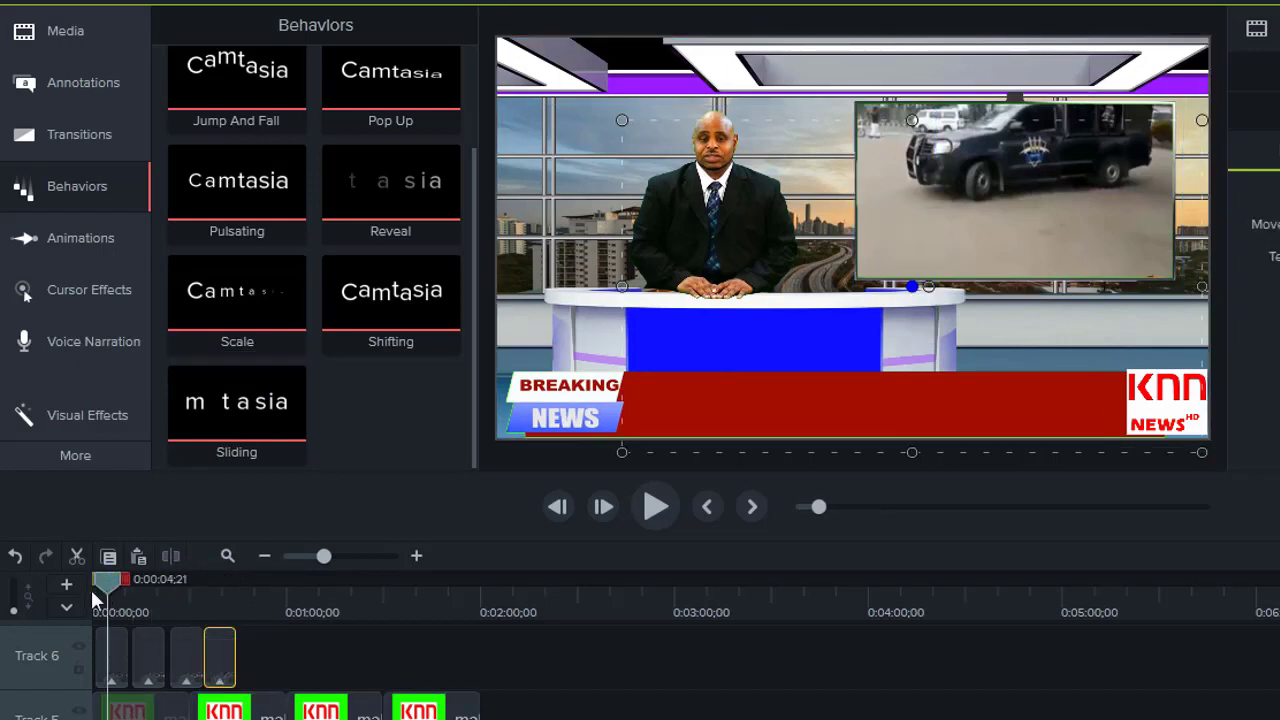
pyautogui.click(655, 506)
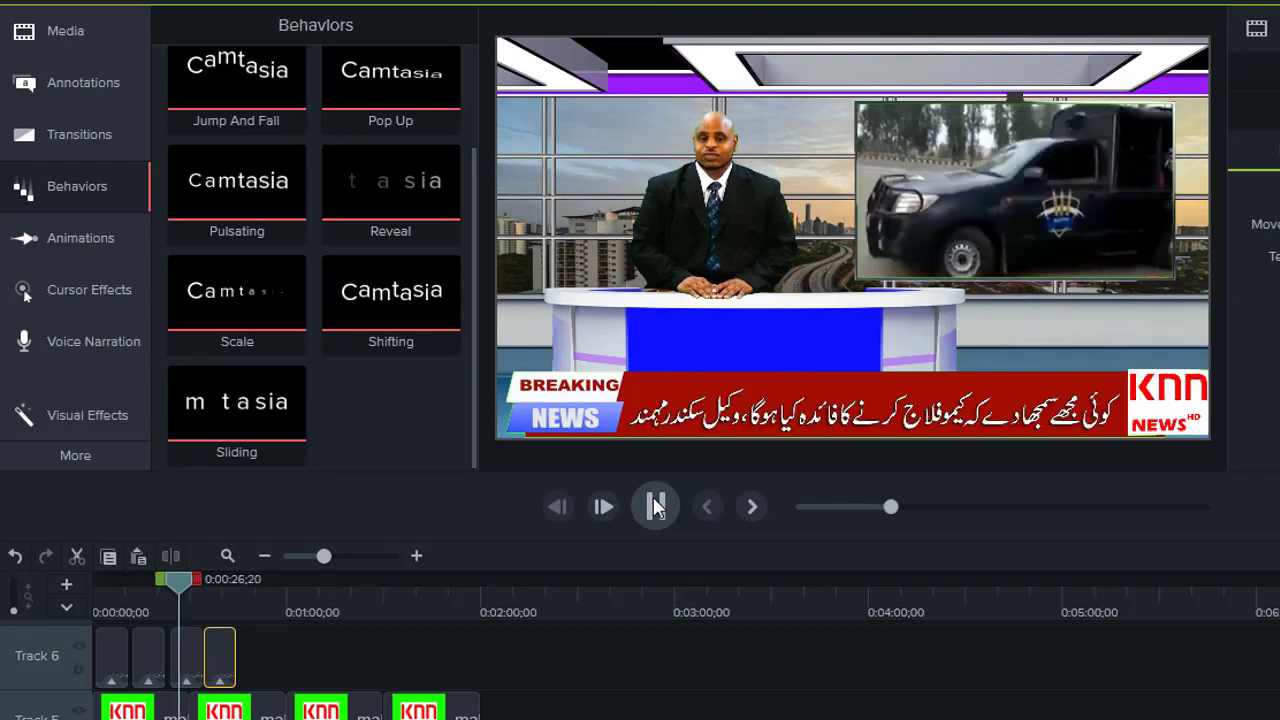
pyautogui.click(655, 506)
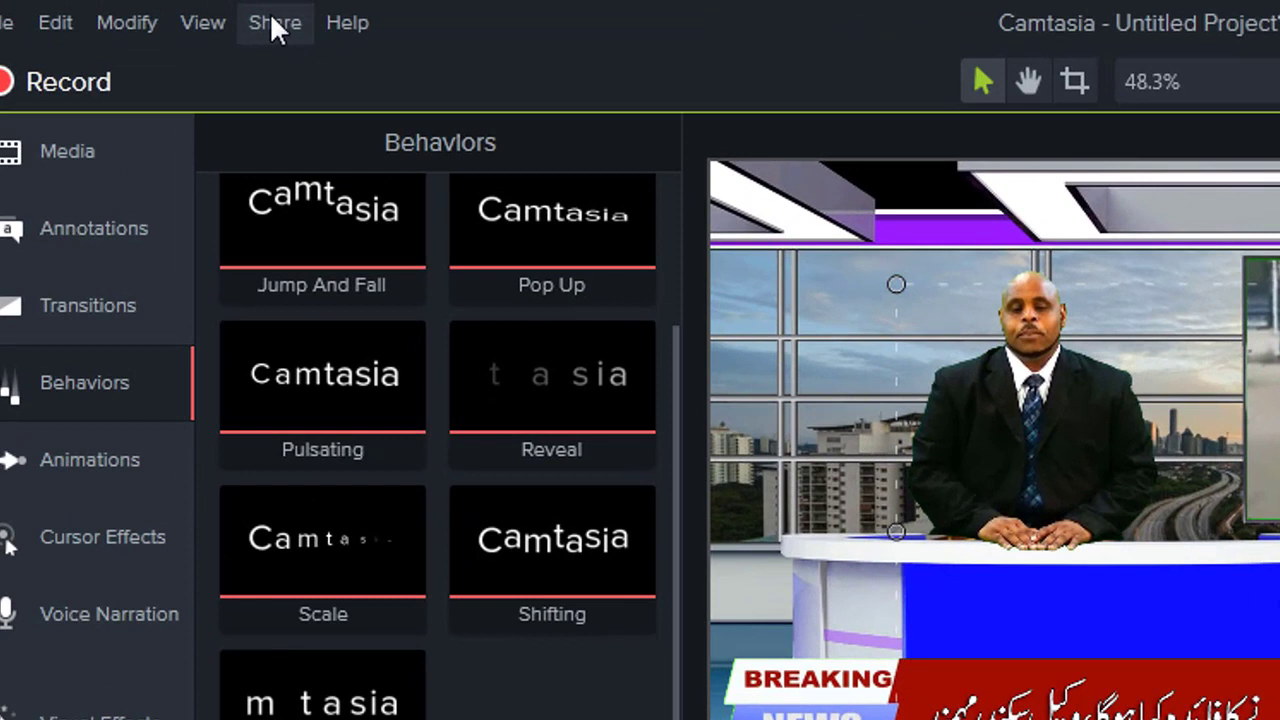
# Open the Production Wizard for sharing to a local file, review the available production presets, and close it without producing the video
pyautogui.click(272, 23)
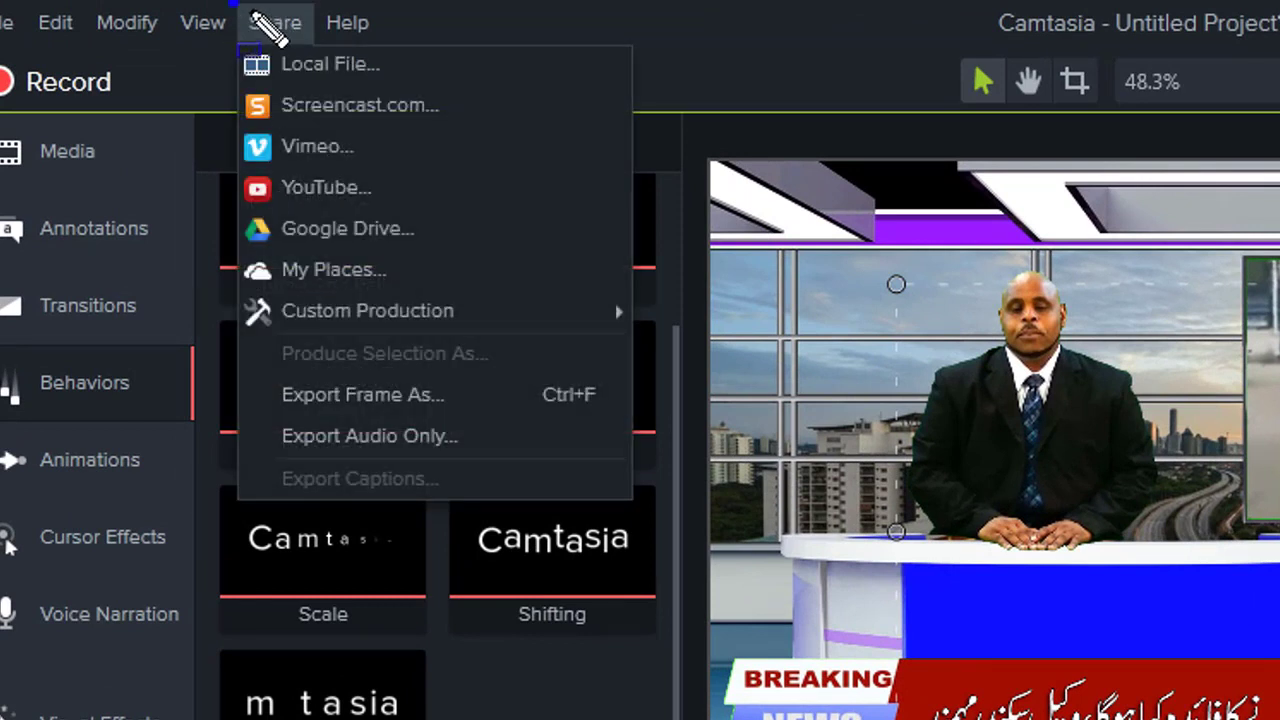
pyautogui.moveTo(233, 3); pyautogui.dragTo(306, 29)
pyautogui.moveTo(203, 116); pyautogui.dragTo(228, 128)
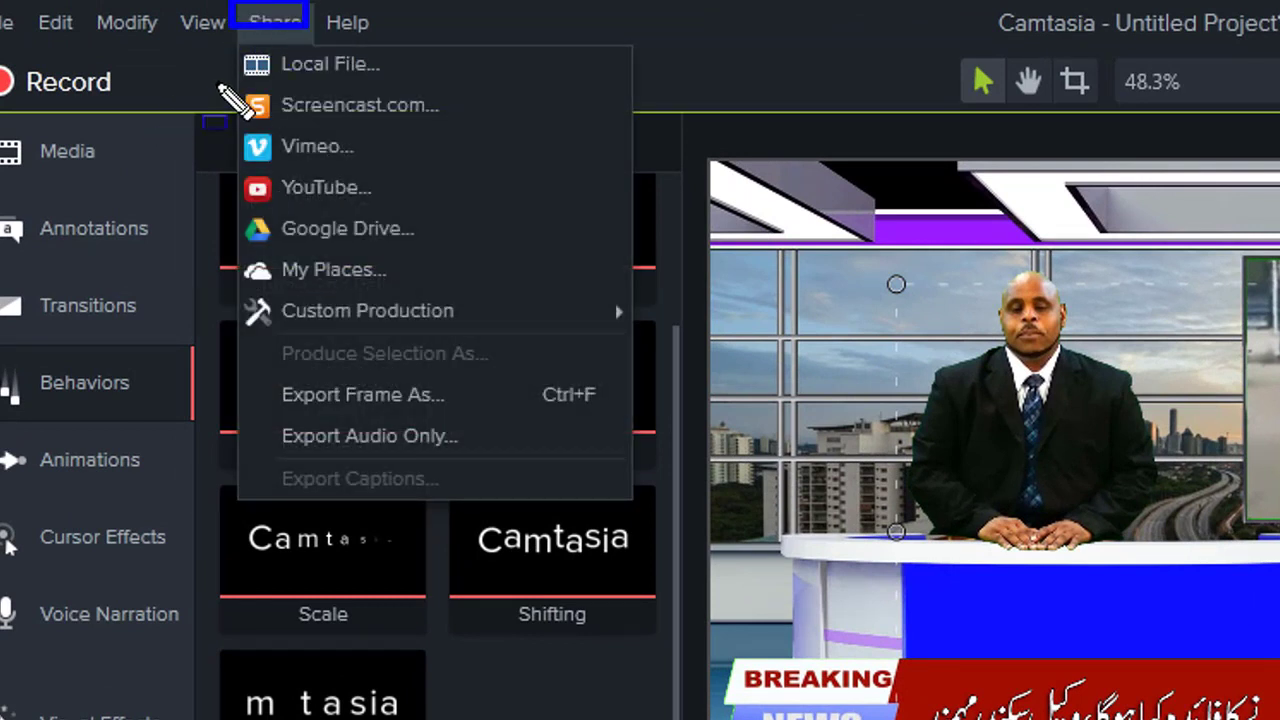
pyautogui.press('Escape')
pyautogui.click(270, 26)
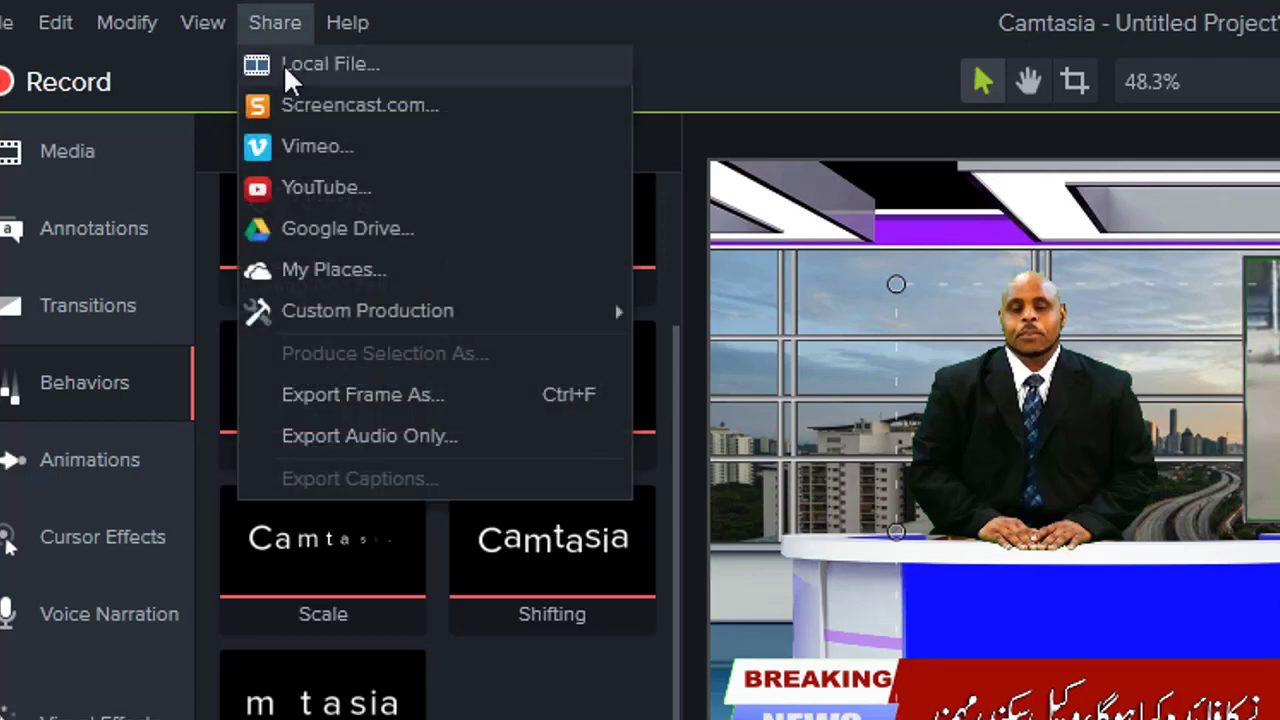
pyautogui.click(285, 64)
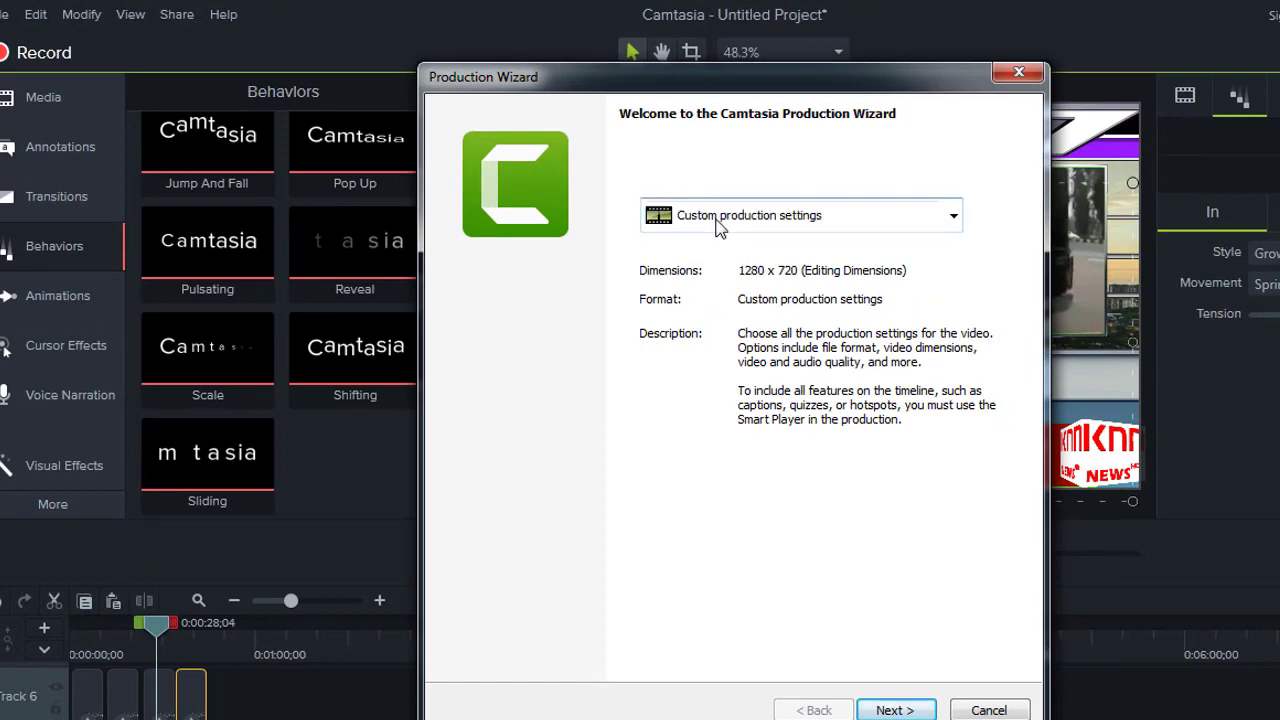
pyautogui.click(953, 215)
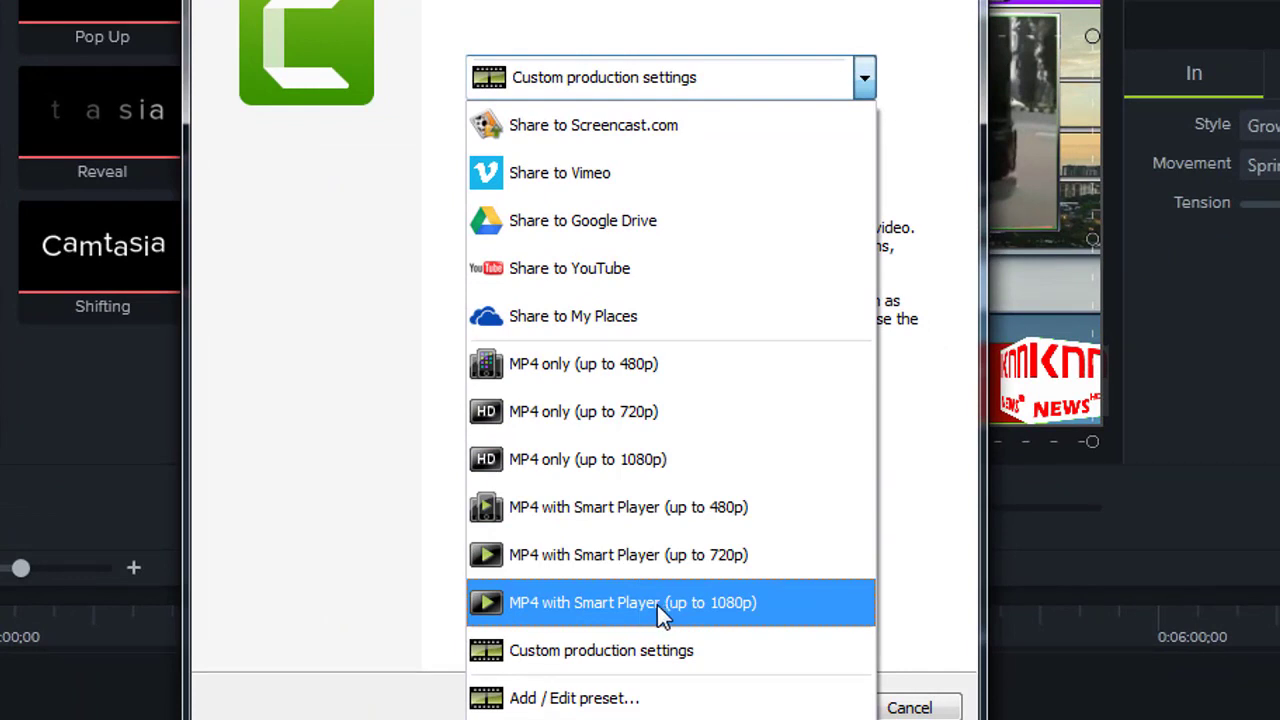
pyautogui.press('Down')
pyautogui.press('Return')
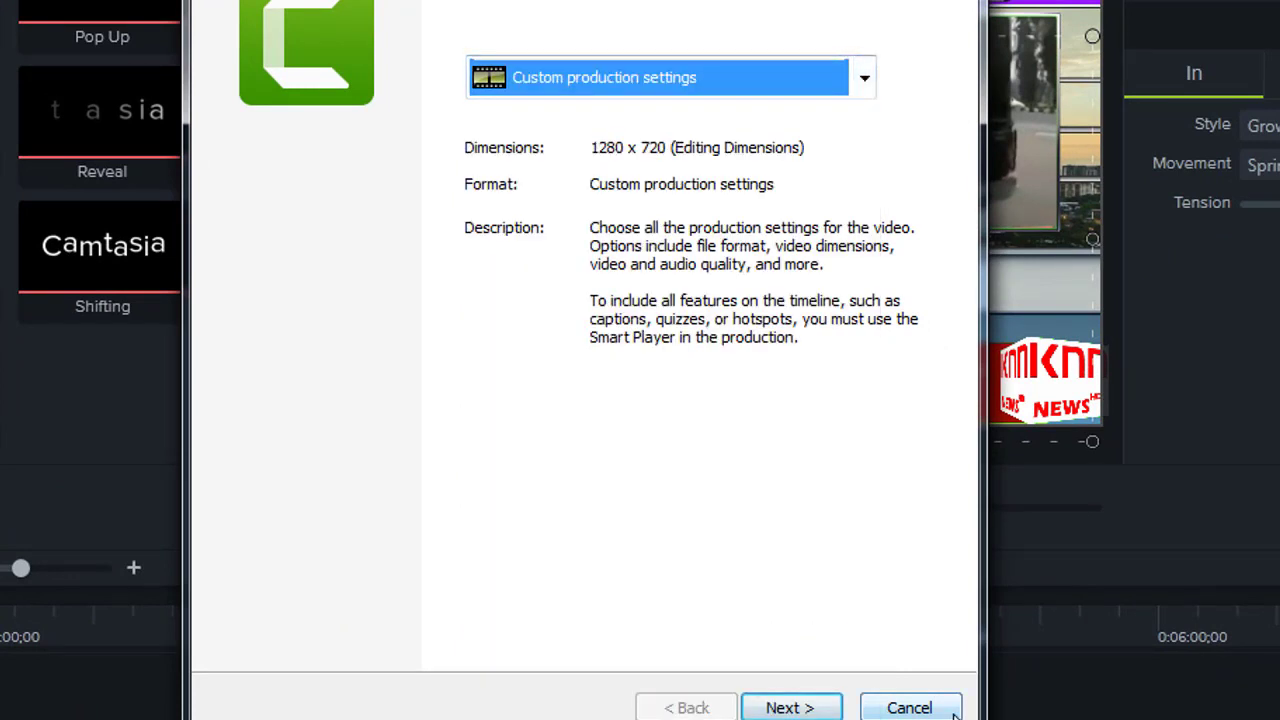
pyautogui.click(910, 708)
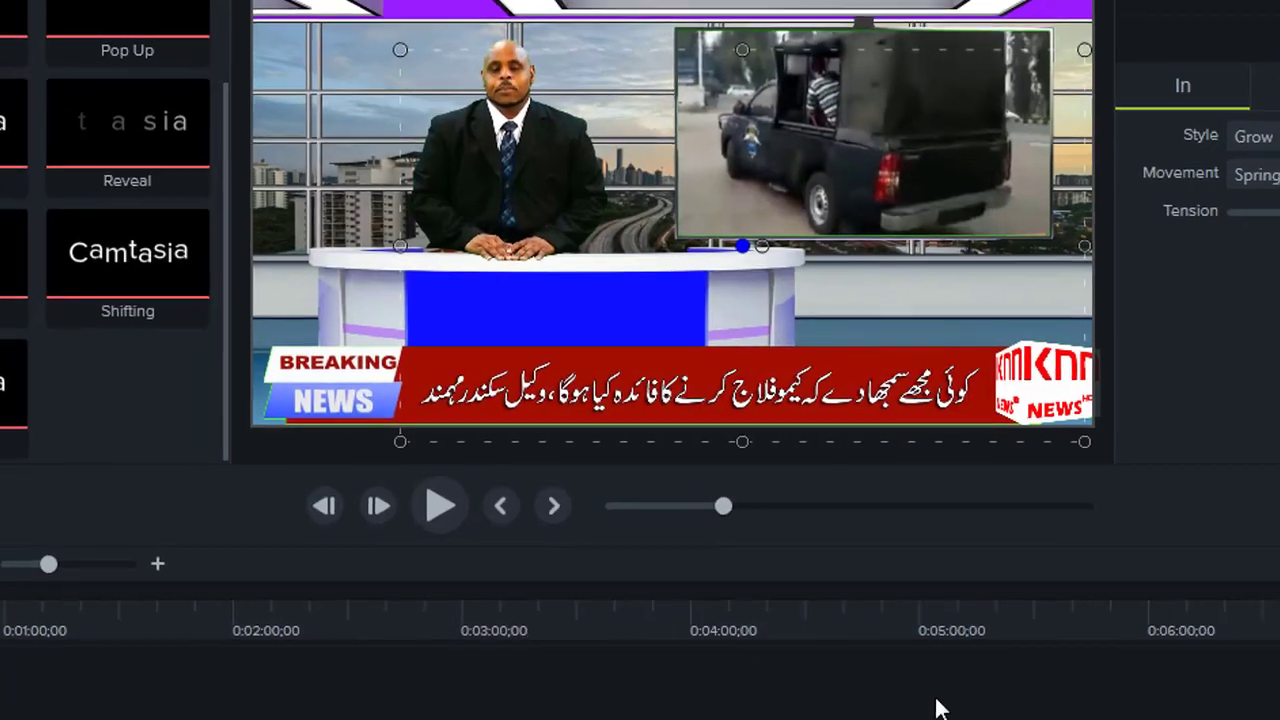